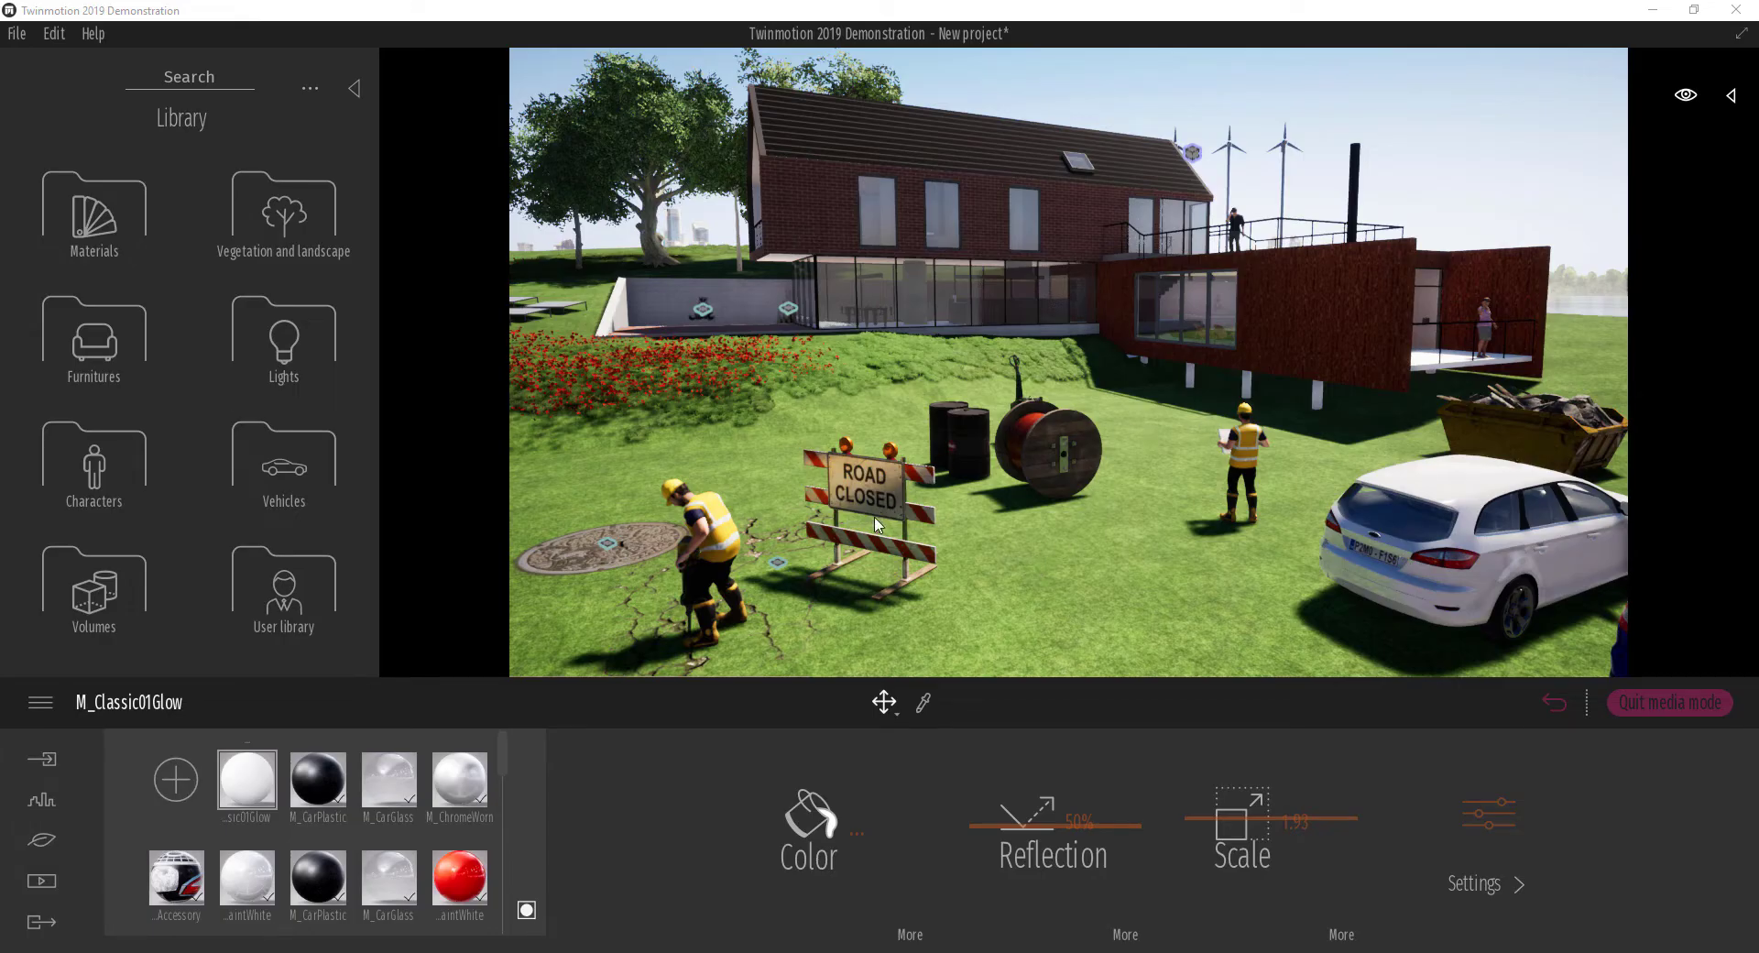
# Place a Classic streetlight from the city furniture assets on the lawn, behind the cable drum and beside the compactor
pyautogui.keyDown('shift'); pyautogui.moveTo(876, 527); pyautogui.dragTo(890, 533, button='middle'); pyautogui.keyUp('shift')
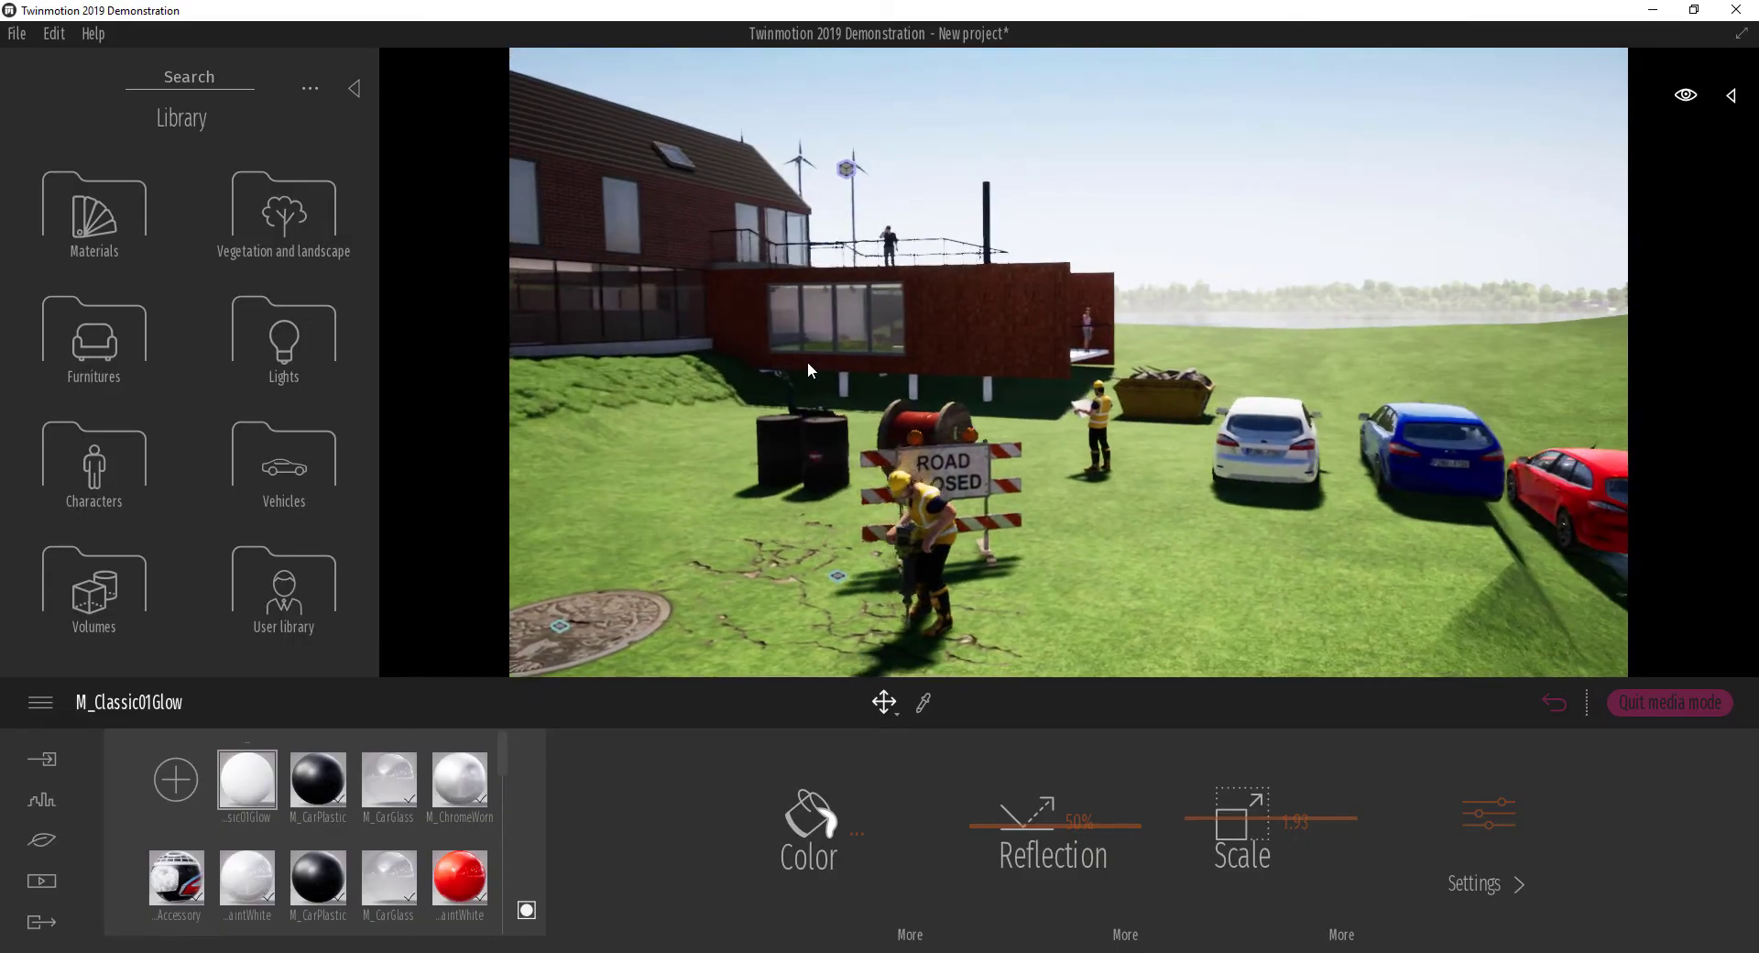
pyautogui.scroll(3, 806, 363)
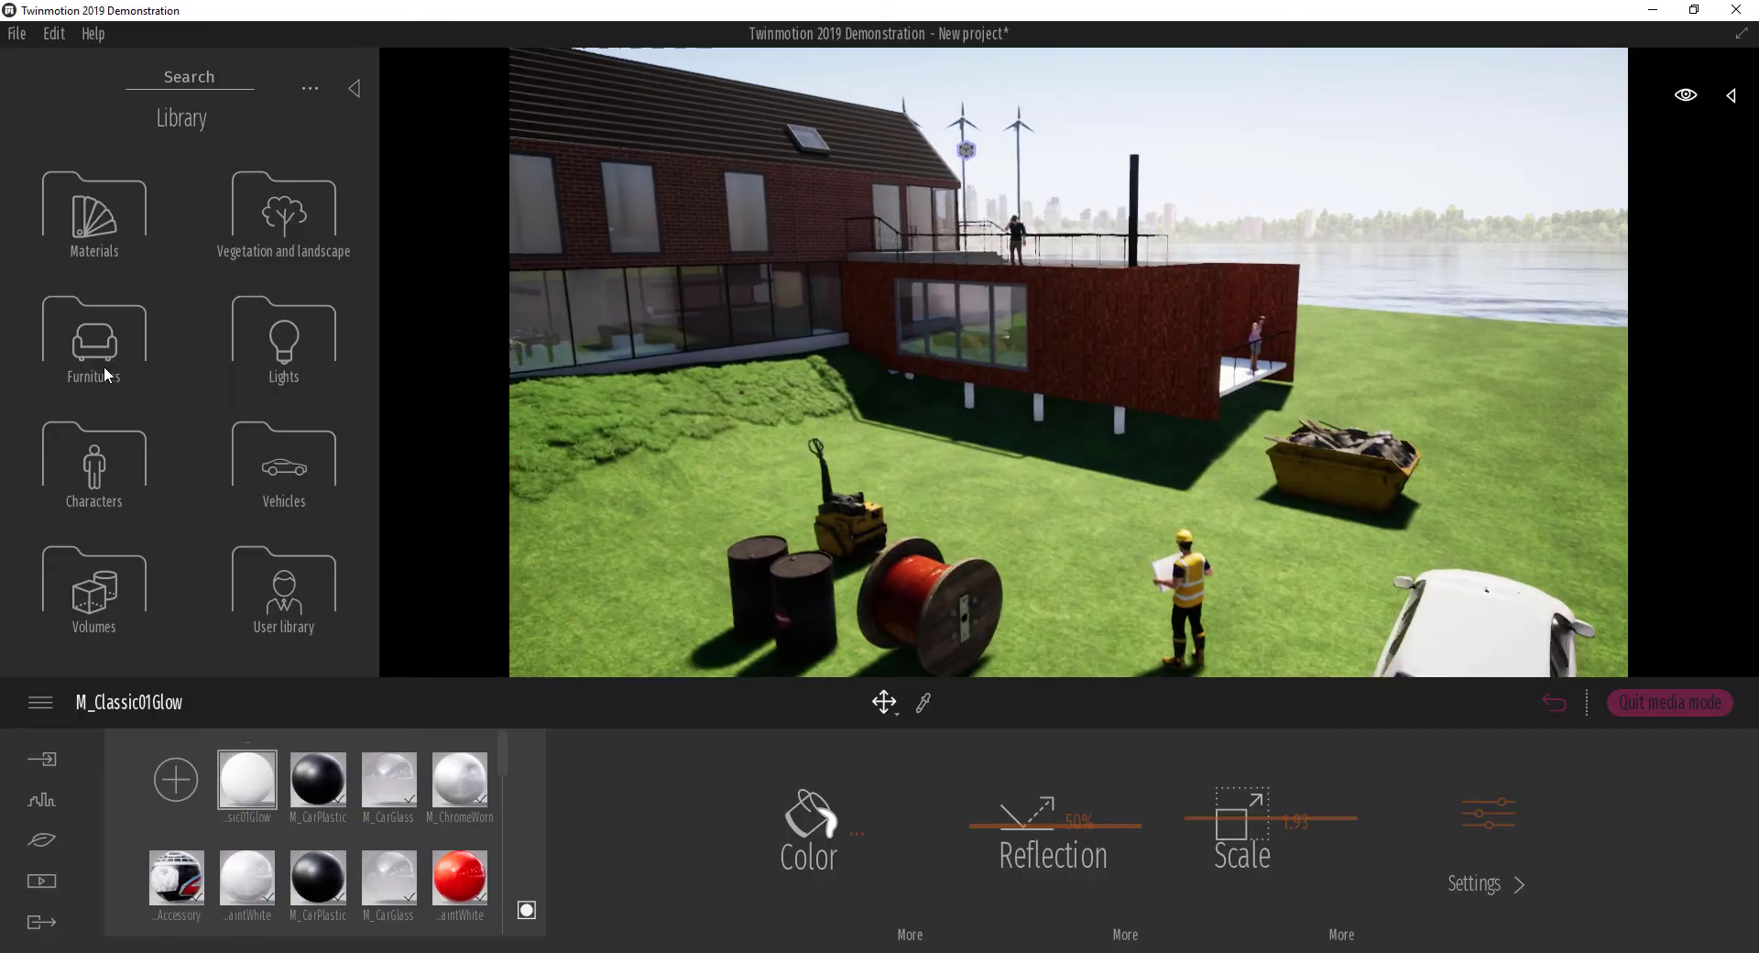
pyautogui.click(94, 346)
pyautogui.click(282, 236)
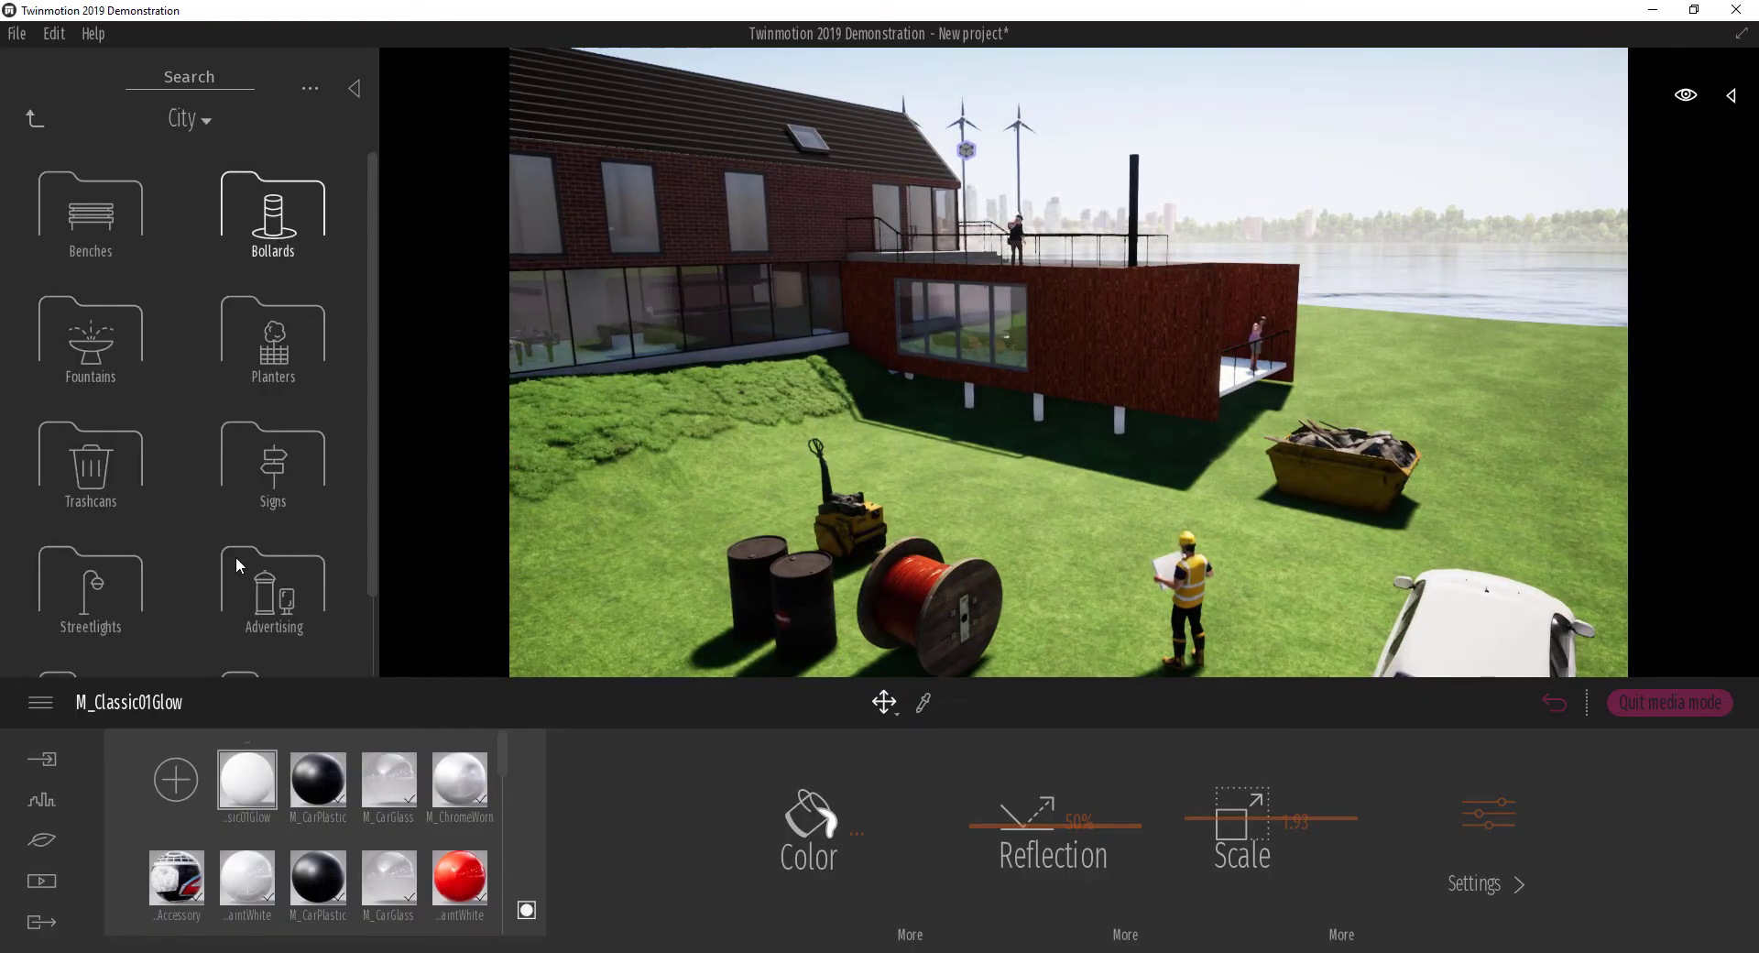
pyautogui.click(97, 584)
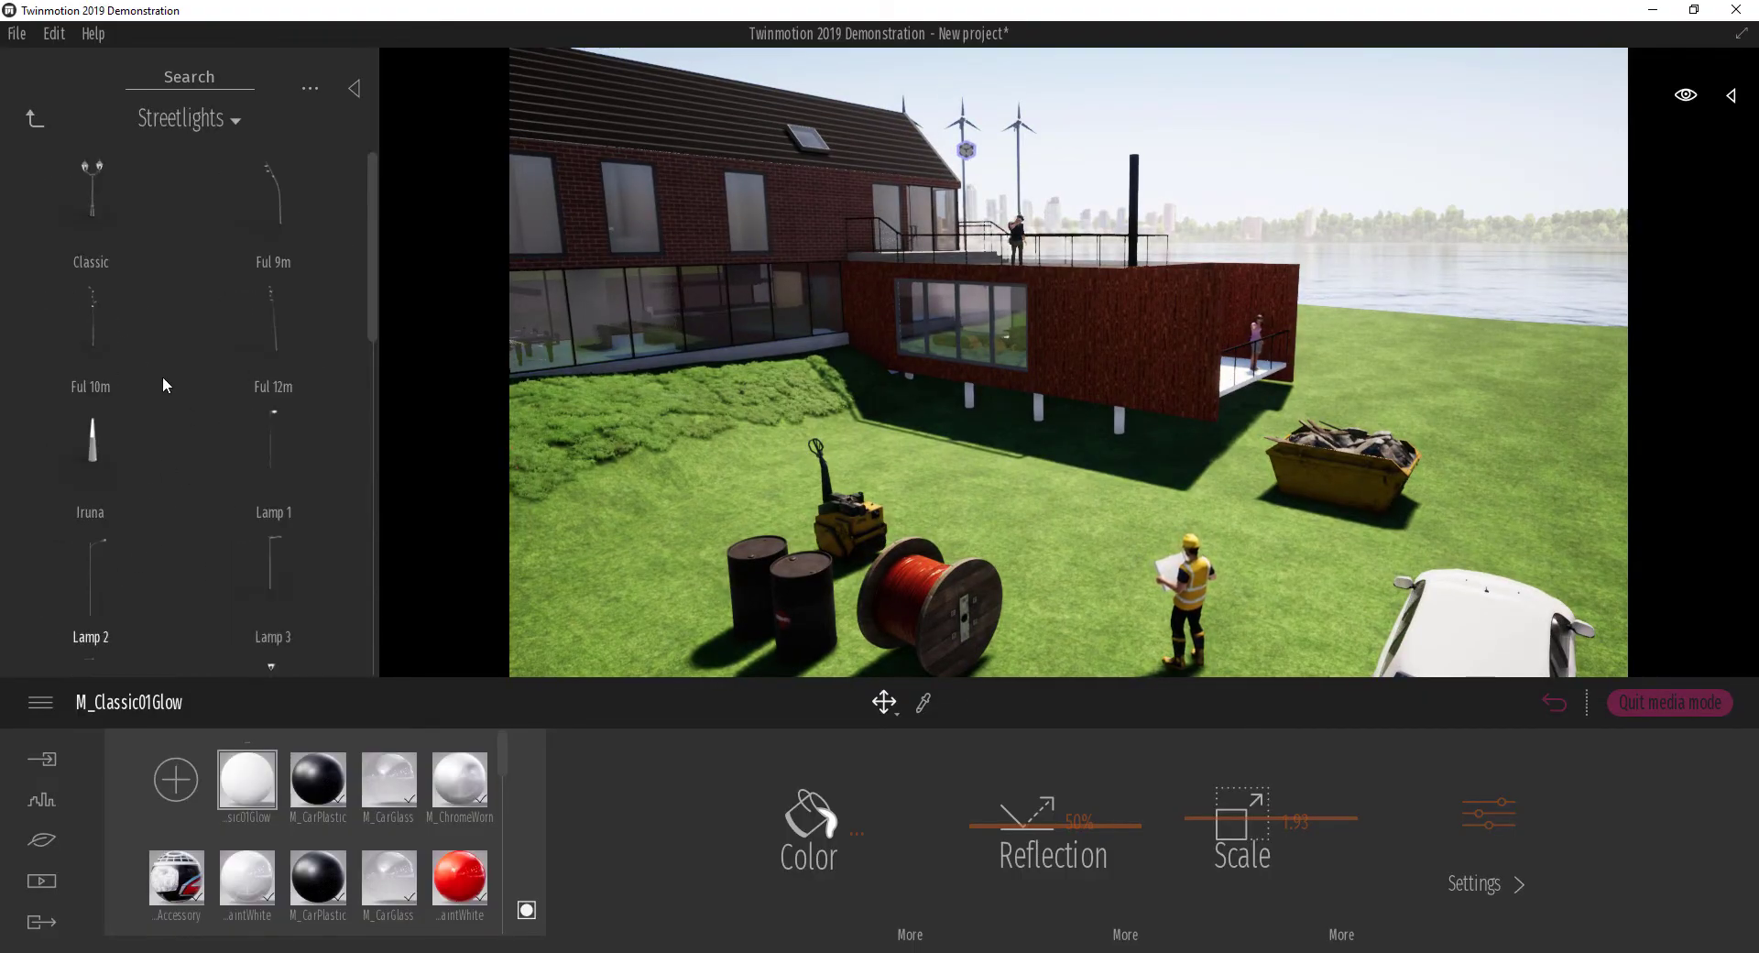
pyautogui.moveTo(100, 197); pyautogui.dragTo(940, 485)
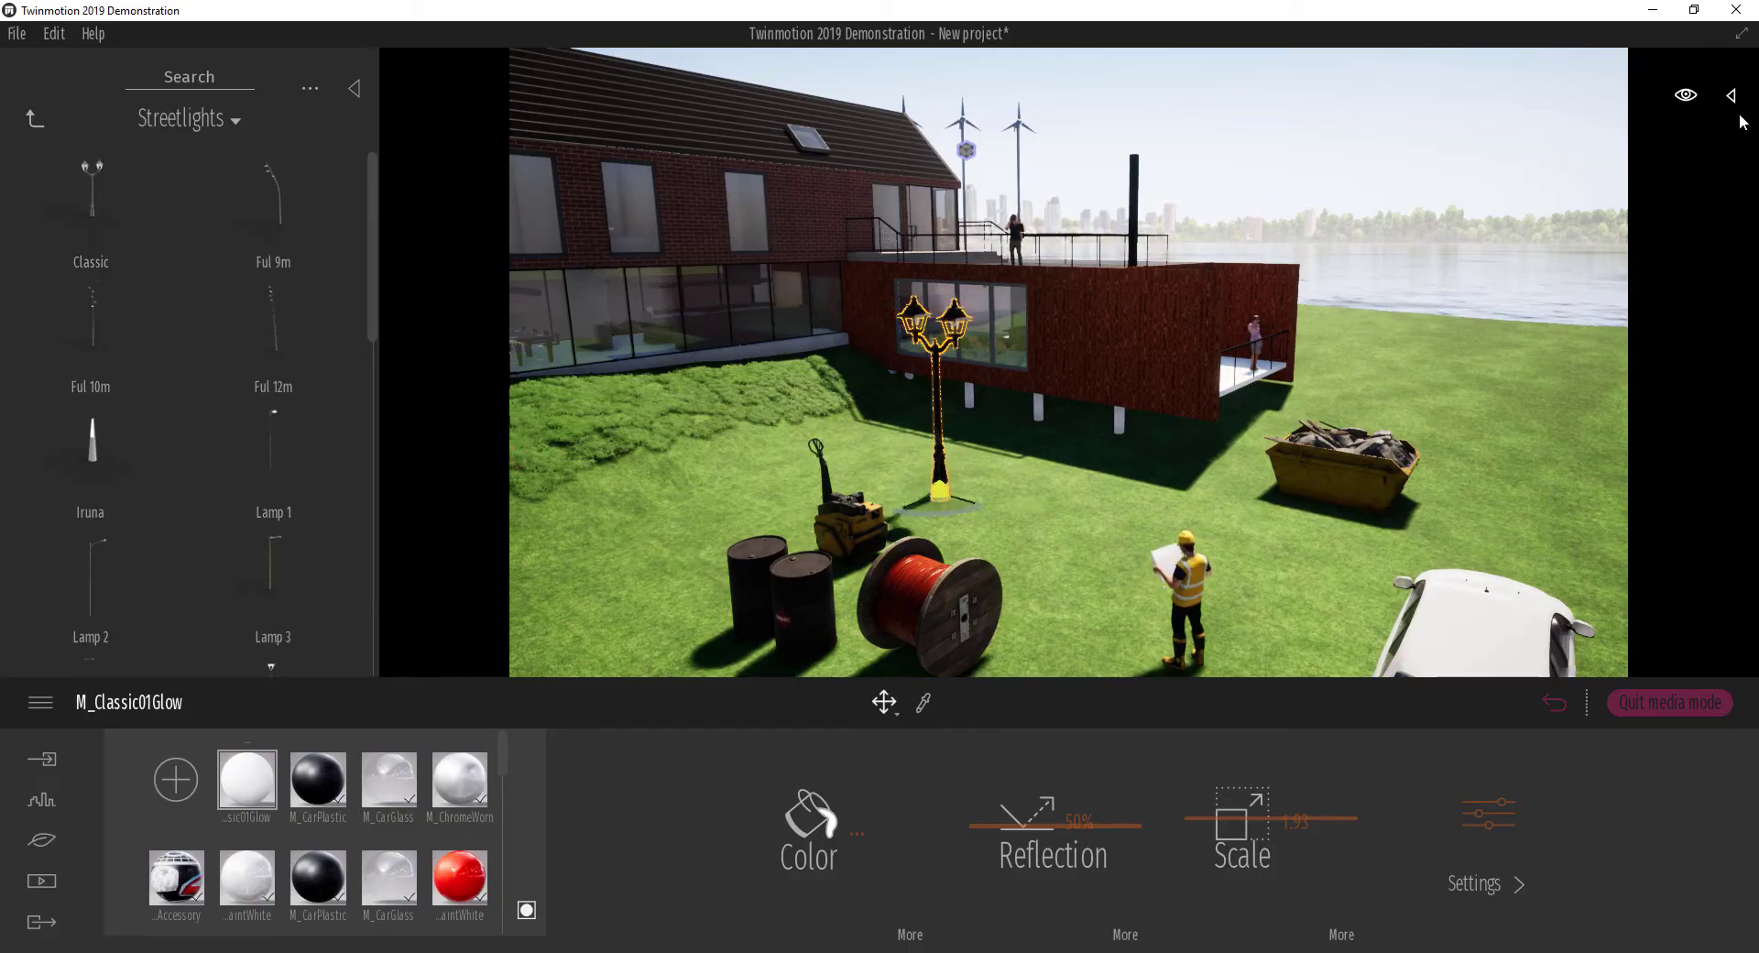
# Set the day time to 20:33 and place a second Classic streetlight on the lawn near the first one
pyautogui.click(1688, 99)
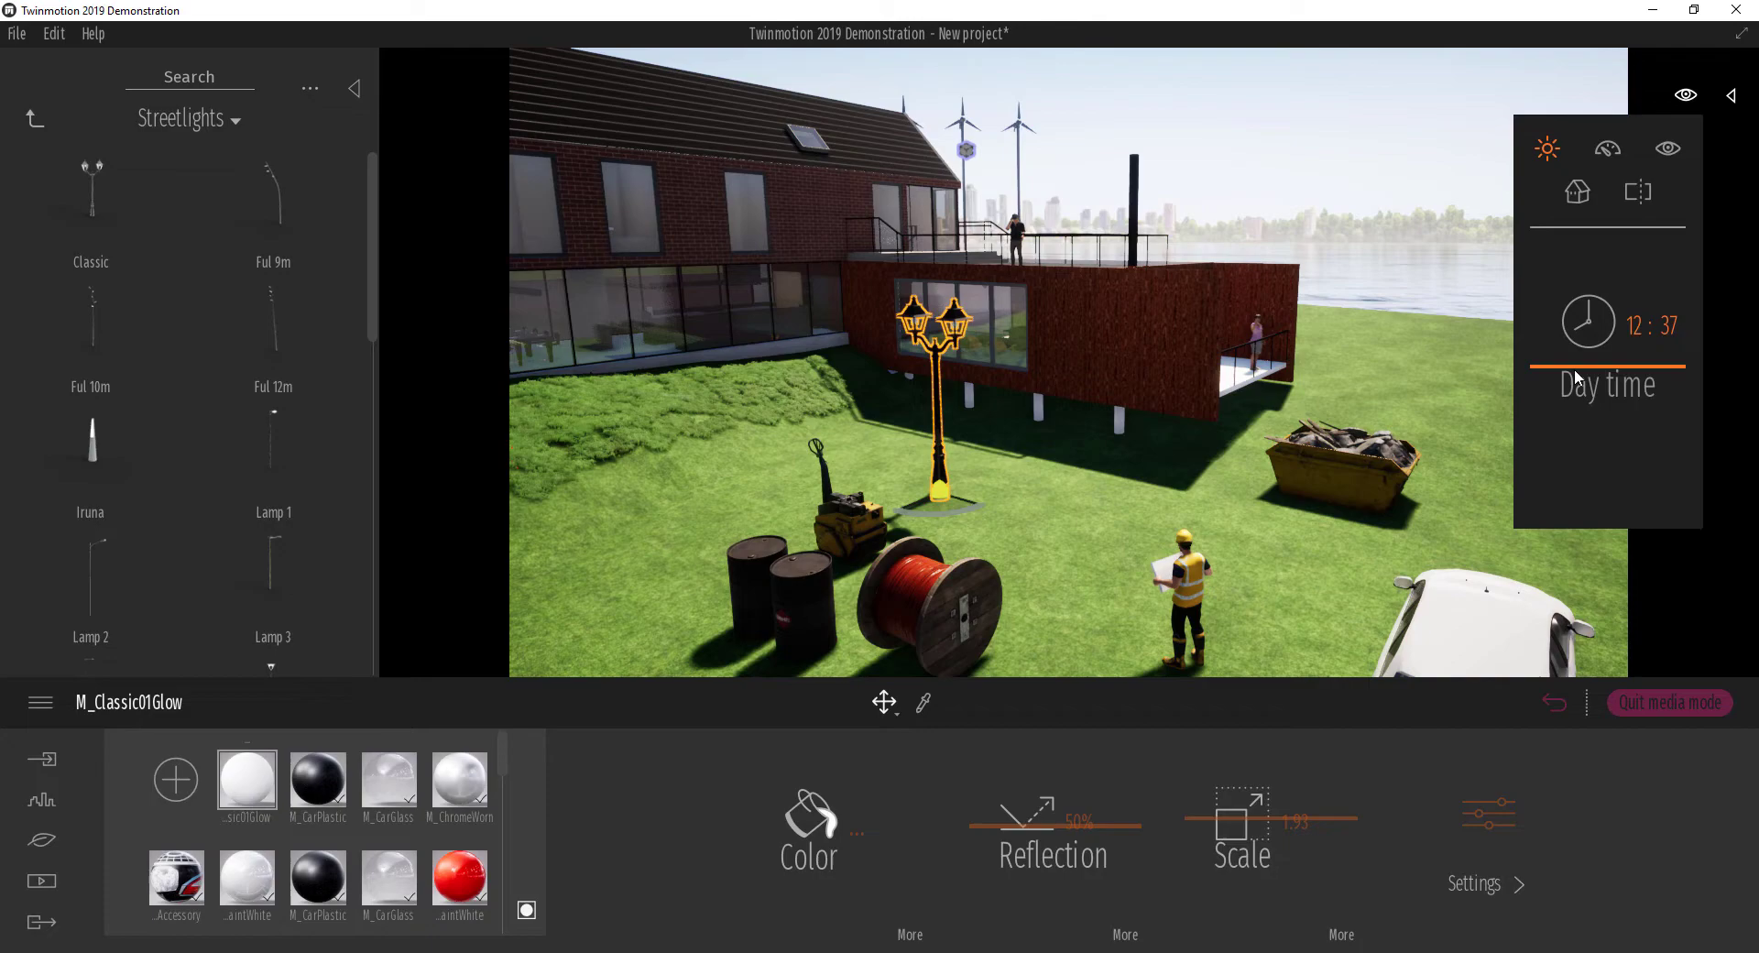
pyautogui.moveTo(1579, 394); pyautogui.dragTo(1597, 441)
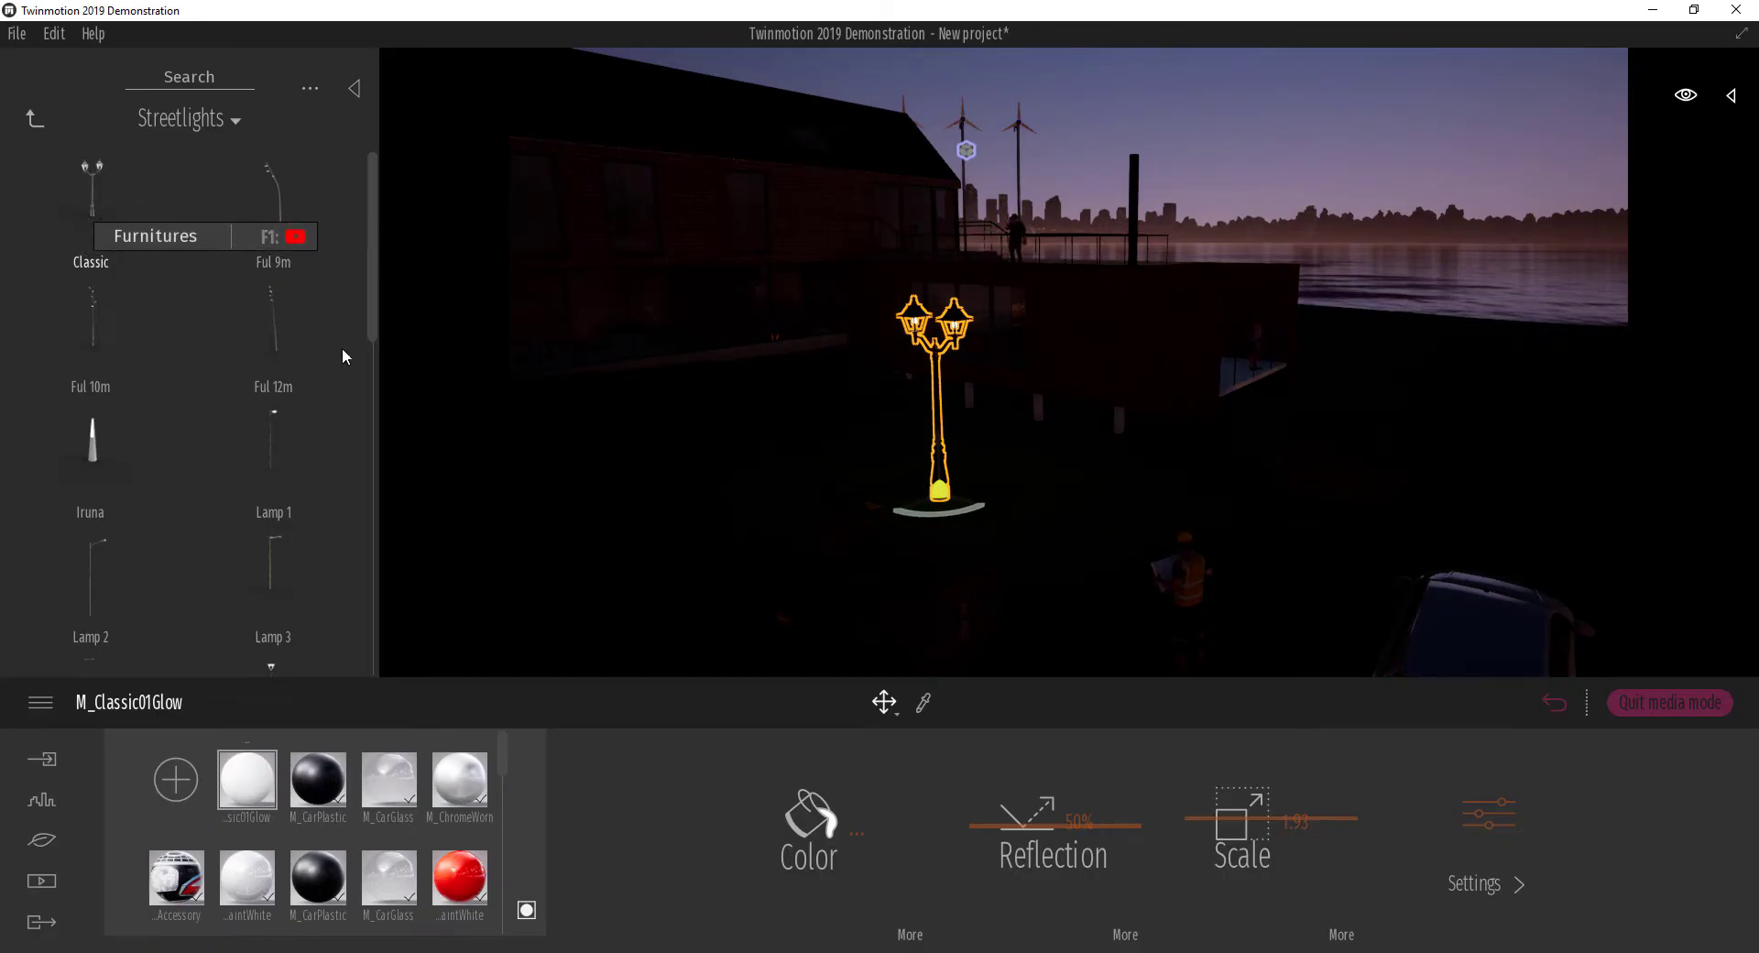
pyautogui.moveTo(1054, 572); pyautogui.dragTo(1045, 533)
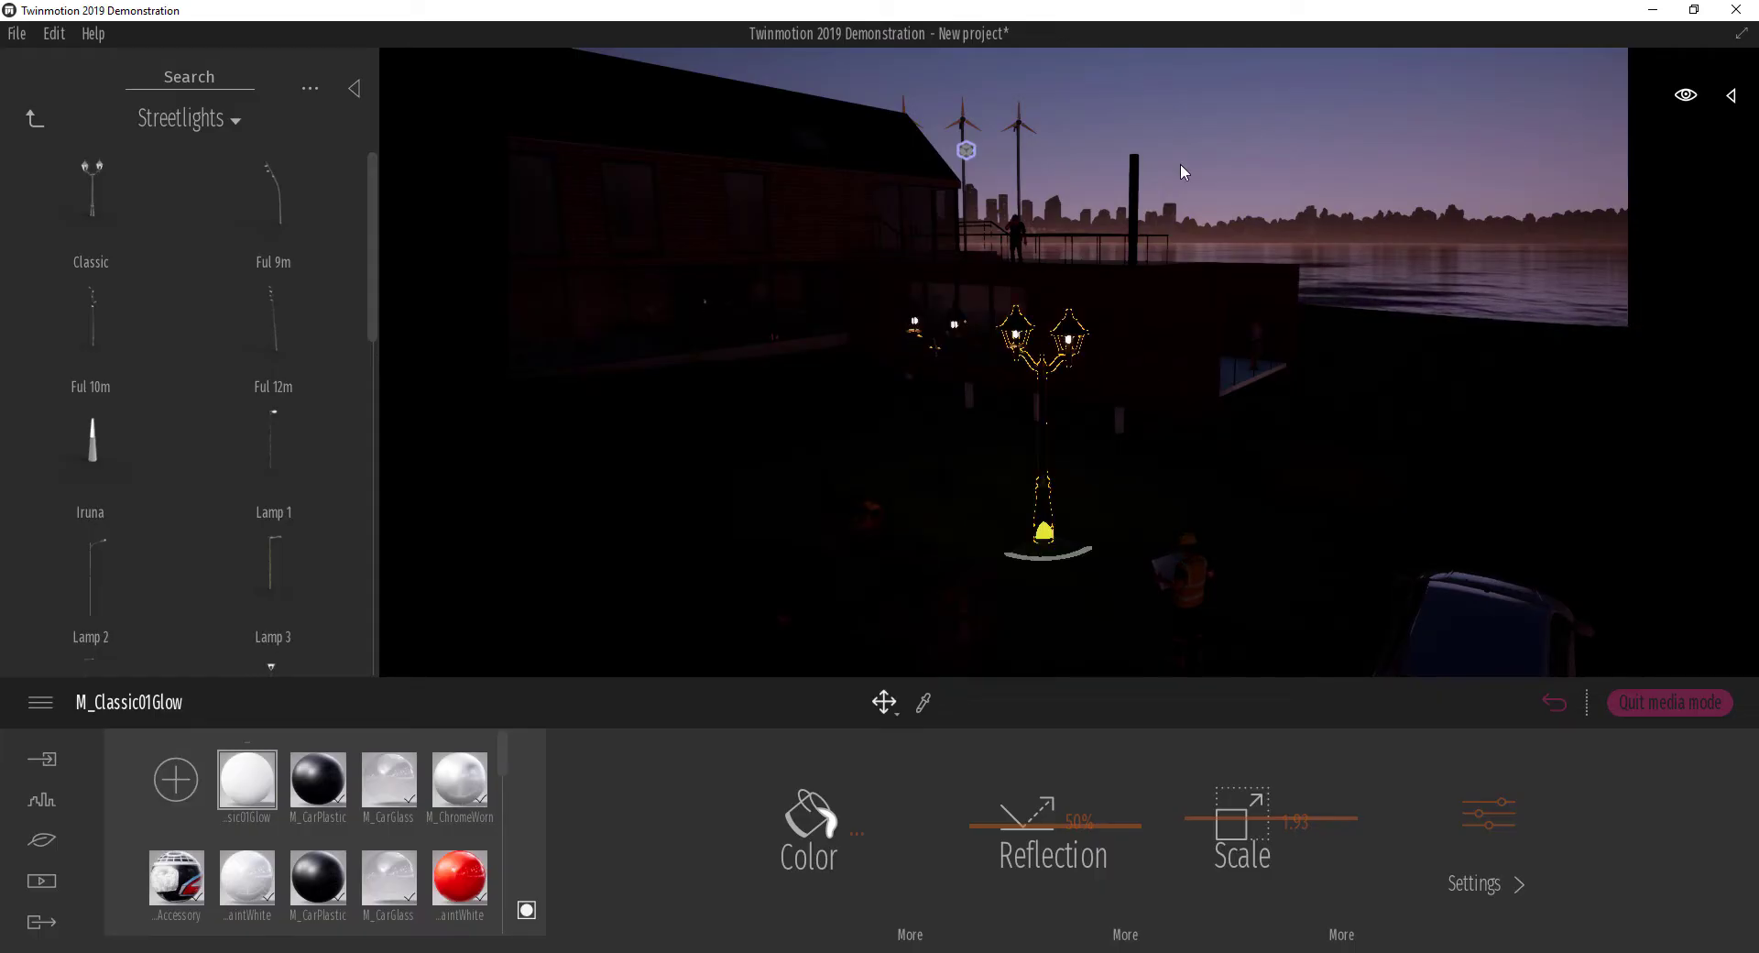
pyautogui.click(1211, 132)
# Examine the two streetlights' lamps and their glow in the night scene, both from close up and from a distance
pyautogui.keyDown('shift'); pyautogui.moveTo(1020, 364); pyautogui.dragTo(1062, 339, button='middle'); pyautogui.keyUp('shift')
pyautogui.scroll(1, 1030, 353)
pyautogui.moveTo(1063, 315); pyautogui.dragTo(968, 423, button='right')
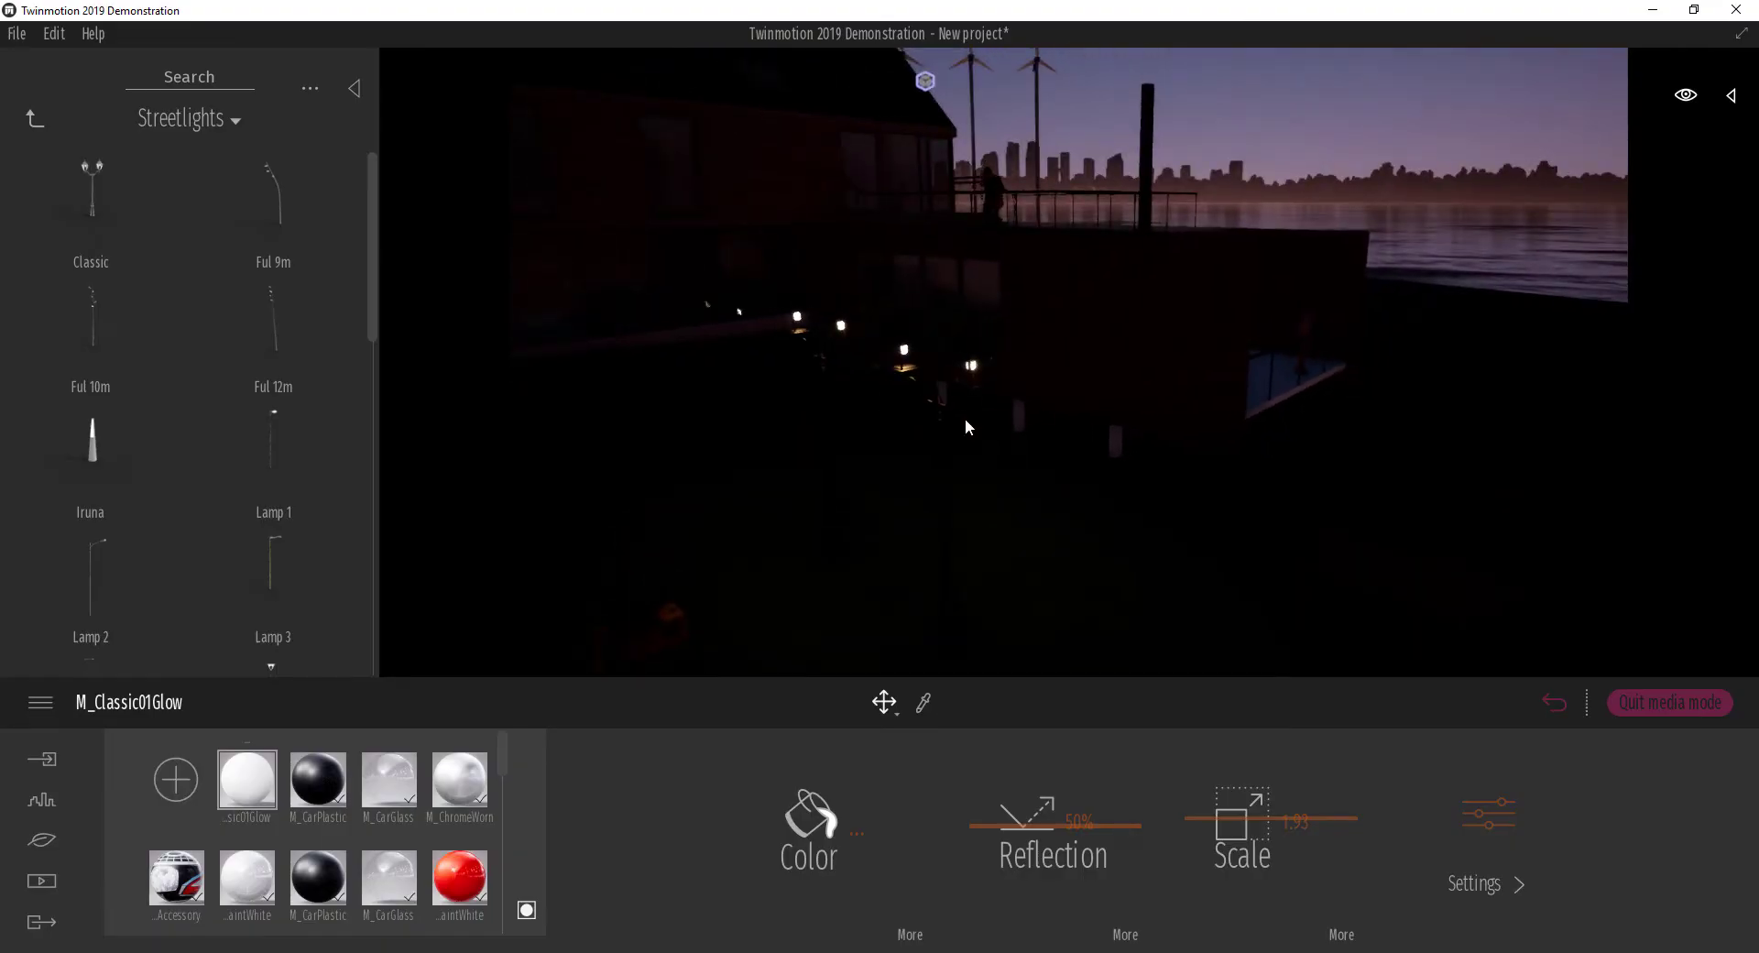
pyautogui.click(933, 424)
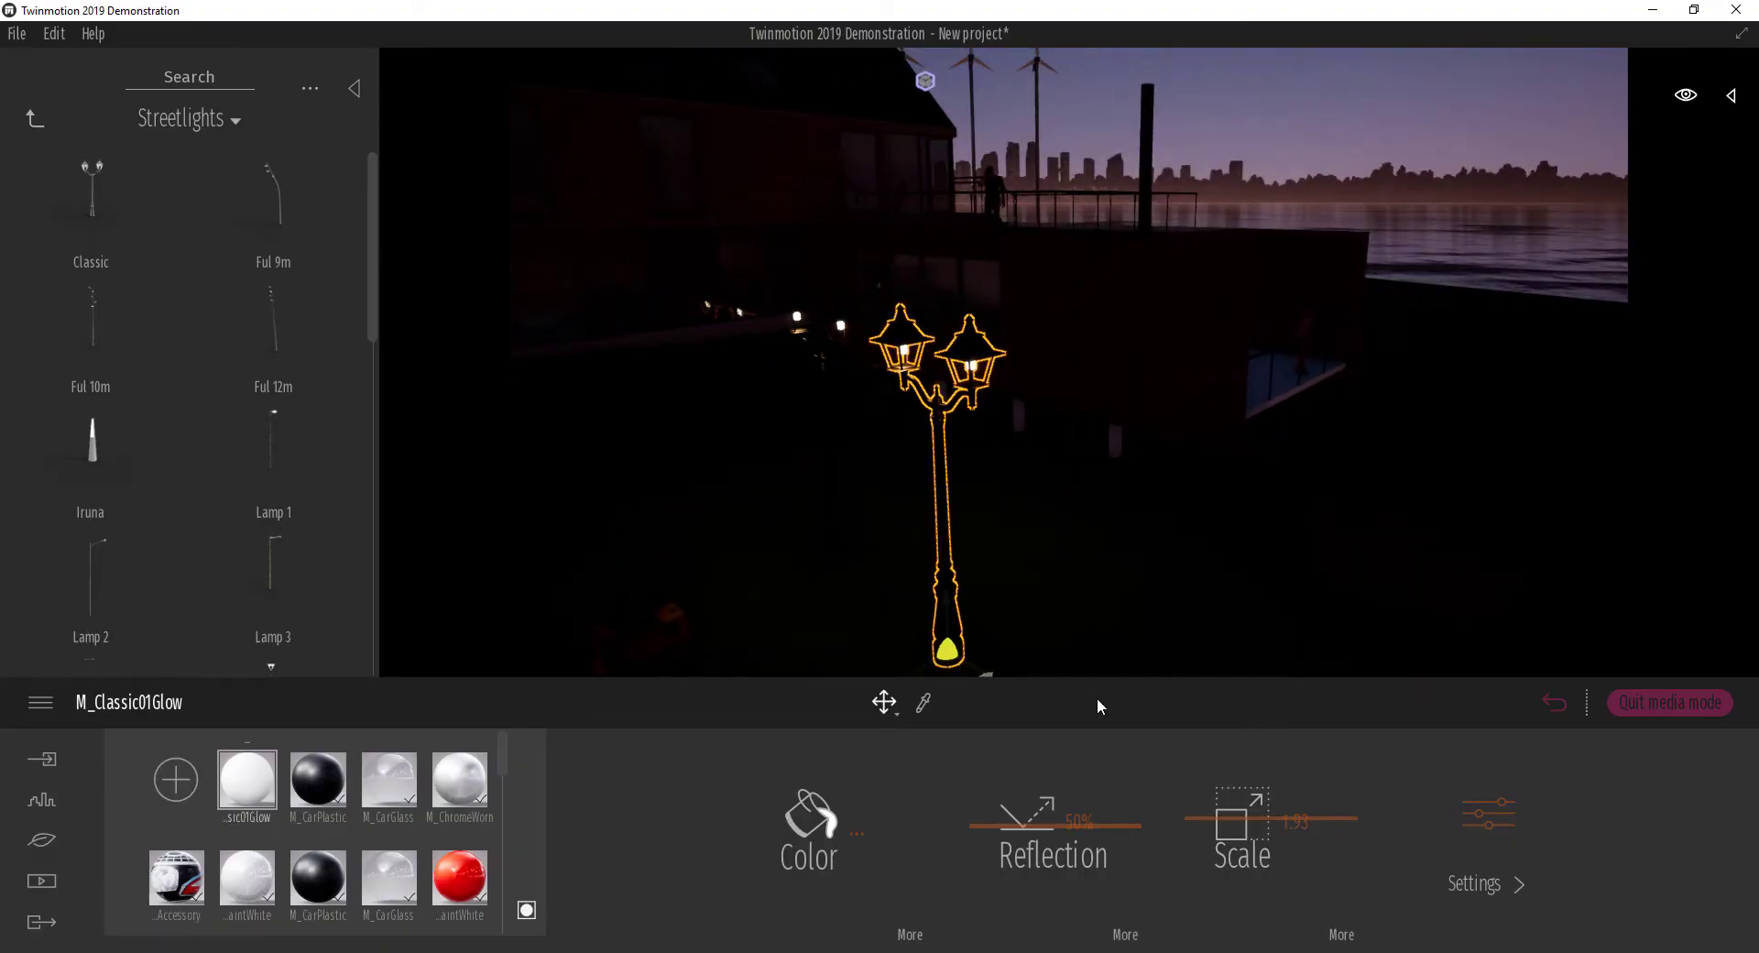
pyautogui.scroll(5, 946, 385)
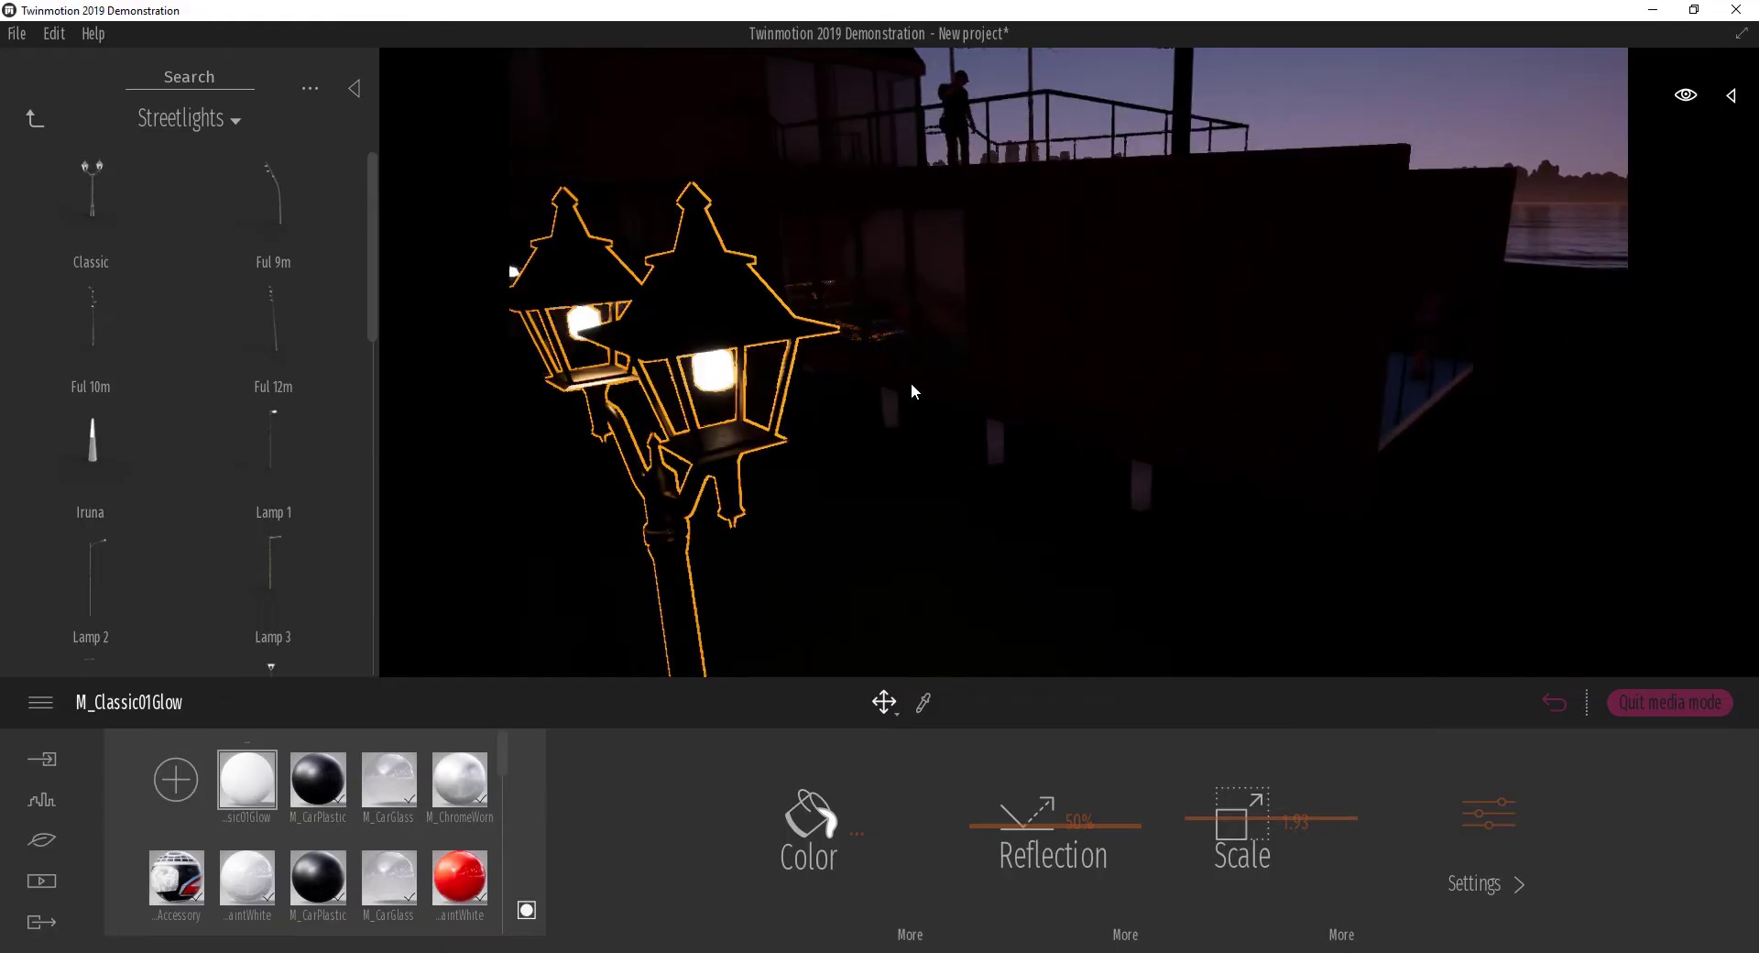
pyautogui.keyDown('shift'); pyautogui.moveTo(1029, 401); pyautogui.dragTo(1228, 401, button='middle'); pyautogui.keyUp('shift')
pyautogui.keyDown('shift'); pyautogui.moveTo(696, 373); pyautogui.dragTo(857, 346, button='middle'); pyautogui.keyUp('shift')
pyautogui.scroll(3, 769, 330)
pyautogui.scroll(-3, 766, 346)
pyautogui.moveTo(843, 339); pyautogui.dragTo(696, 385, button='right')
pyautogui.click(40, 760)
pyautogui.keyDown('shift'); pyautogui.moveTo(1007, 369); pyautogui.dragTo(949, 370, button='middle'); pyautogui.keyUp('shift')
pyautogui.scroll(-5, 950, 369)
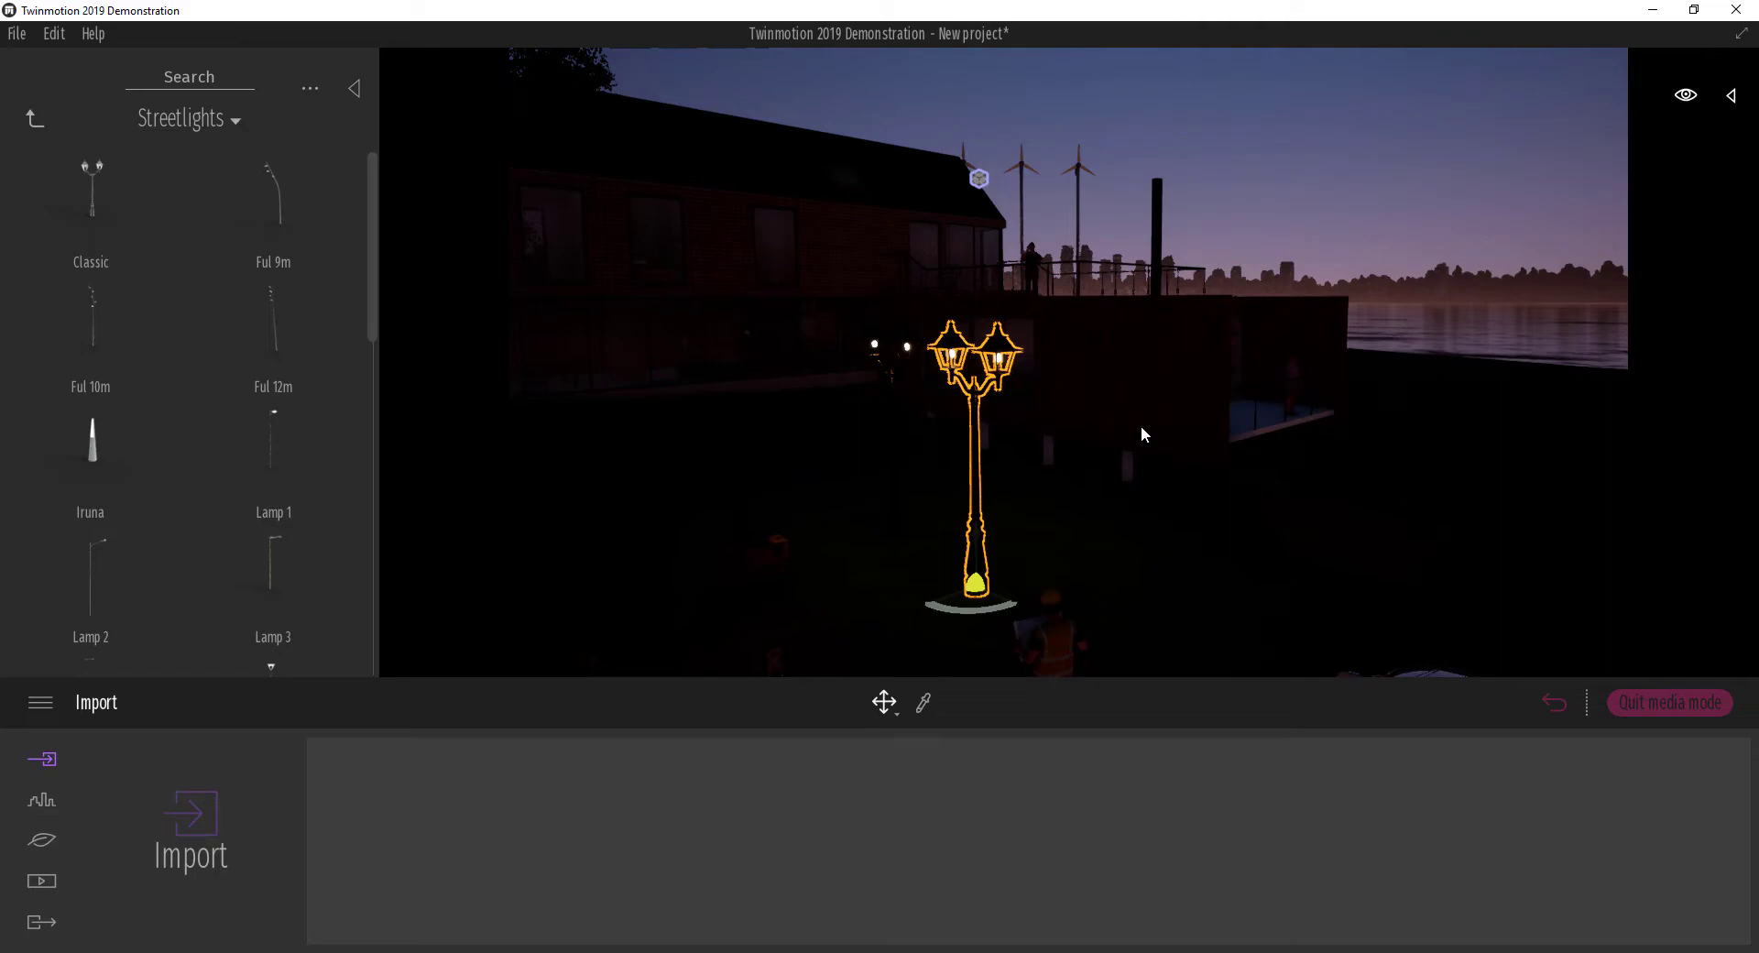
pyautogui.keyDown('shift'); pyautogui.moveTo(1128, 428); pyautogui.dragTo(1019, 414, button='middle'); pyautogui.keyUp('shift')
pyautogui.scroll(-1, 1202, 369)
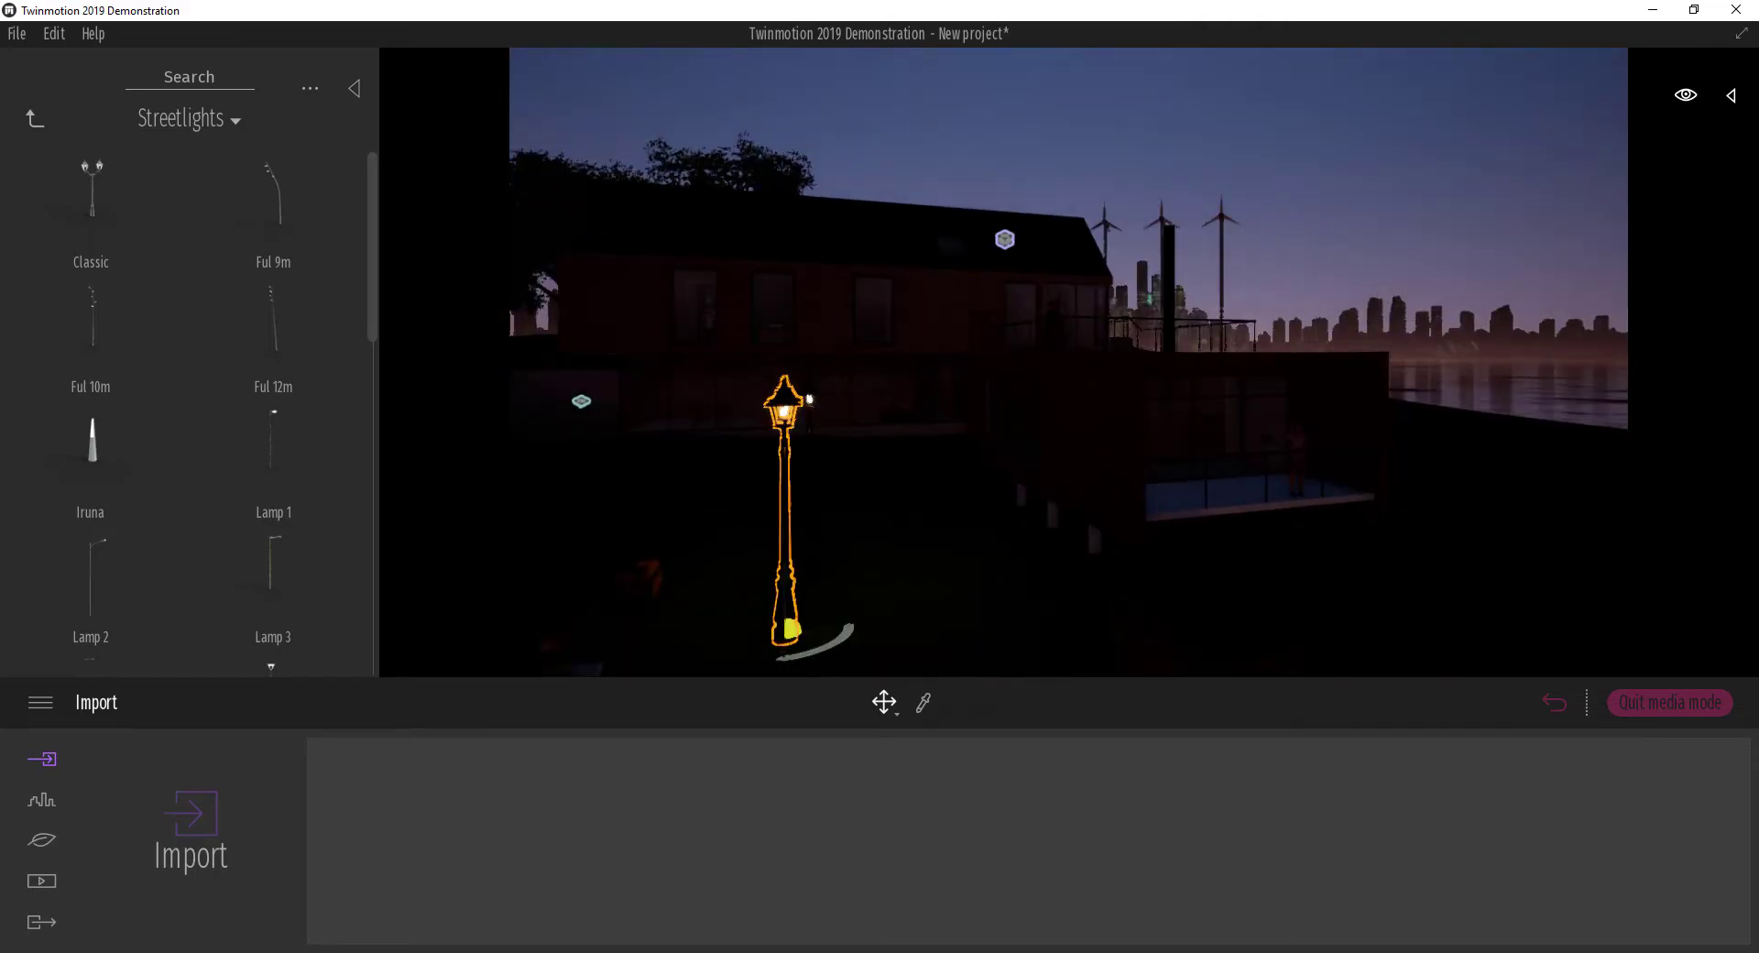
# Set the scene's day time back to bright daylight
pyautogui.click(1685, 104)
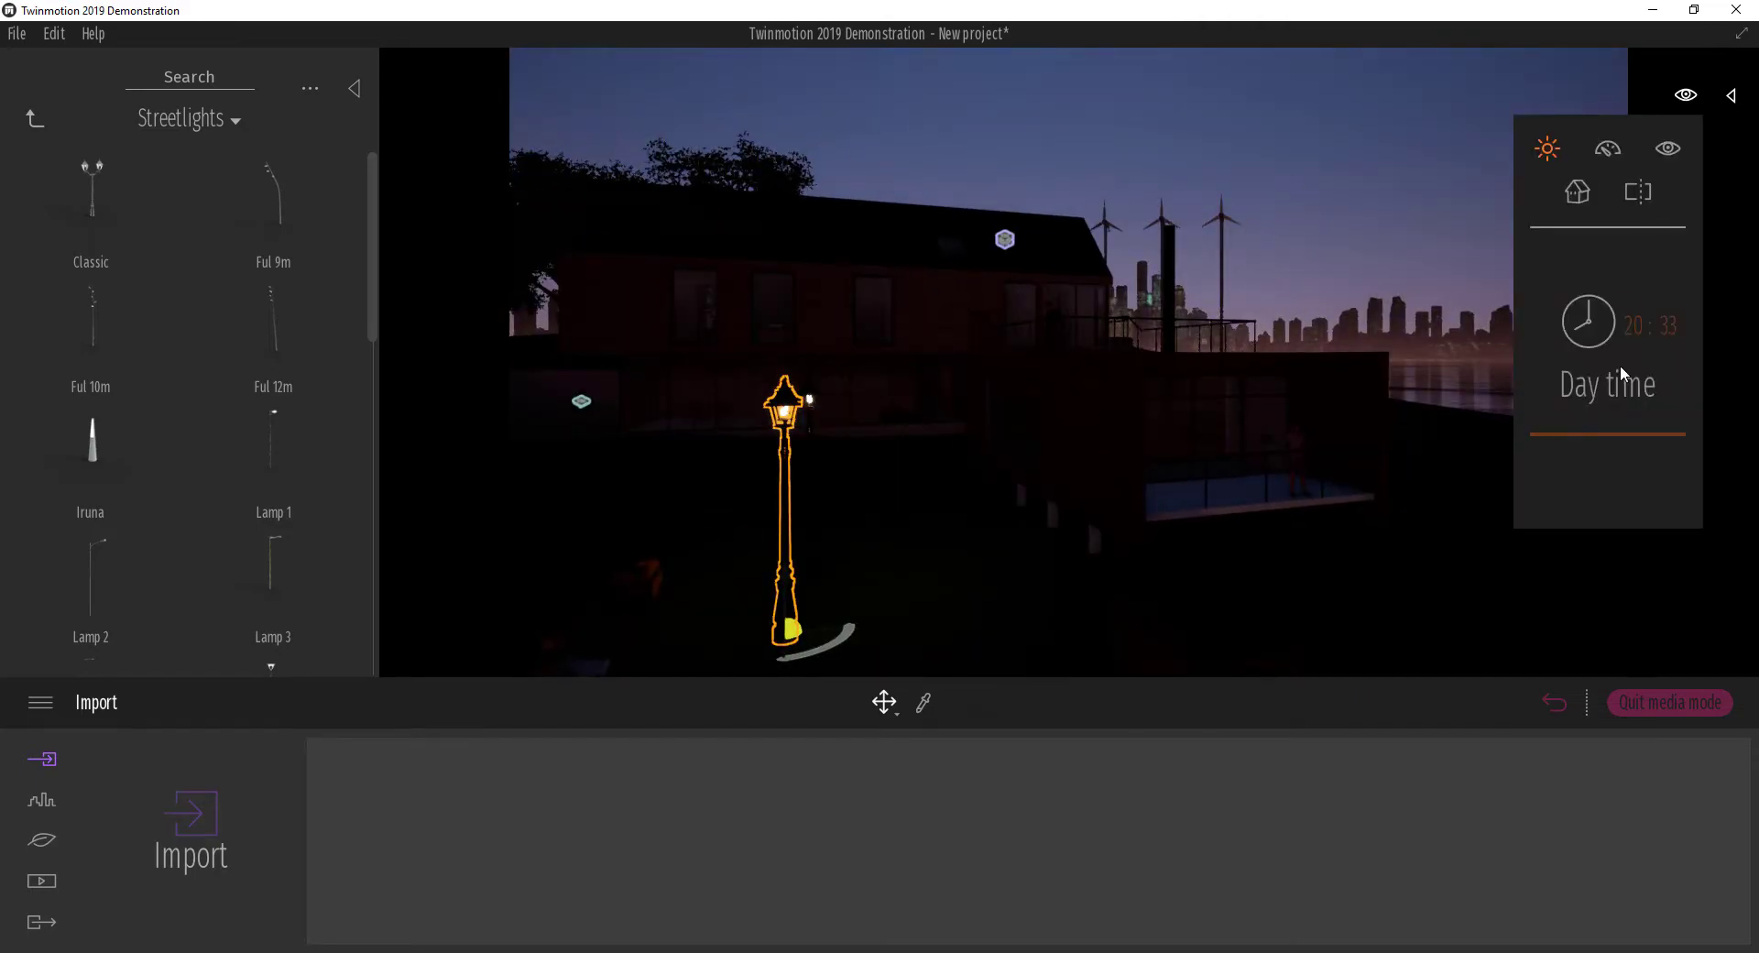
pyautogui.moveTo(1591, 444); pyautogui.dragTo(1587, 365)
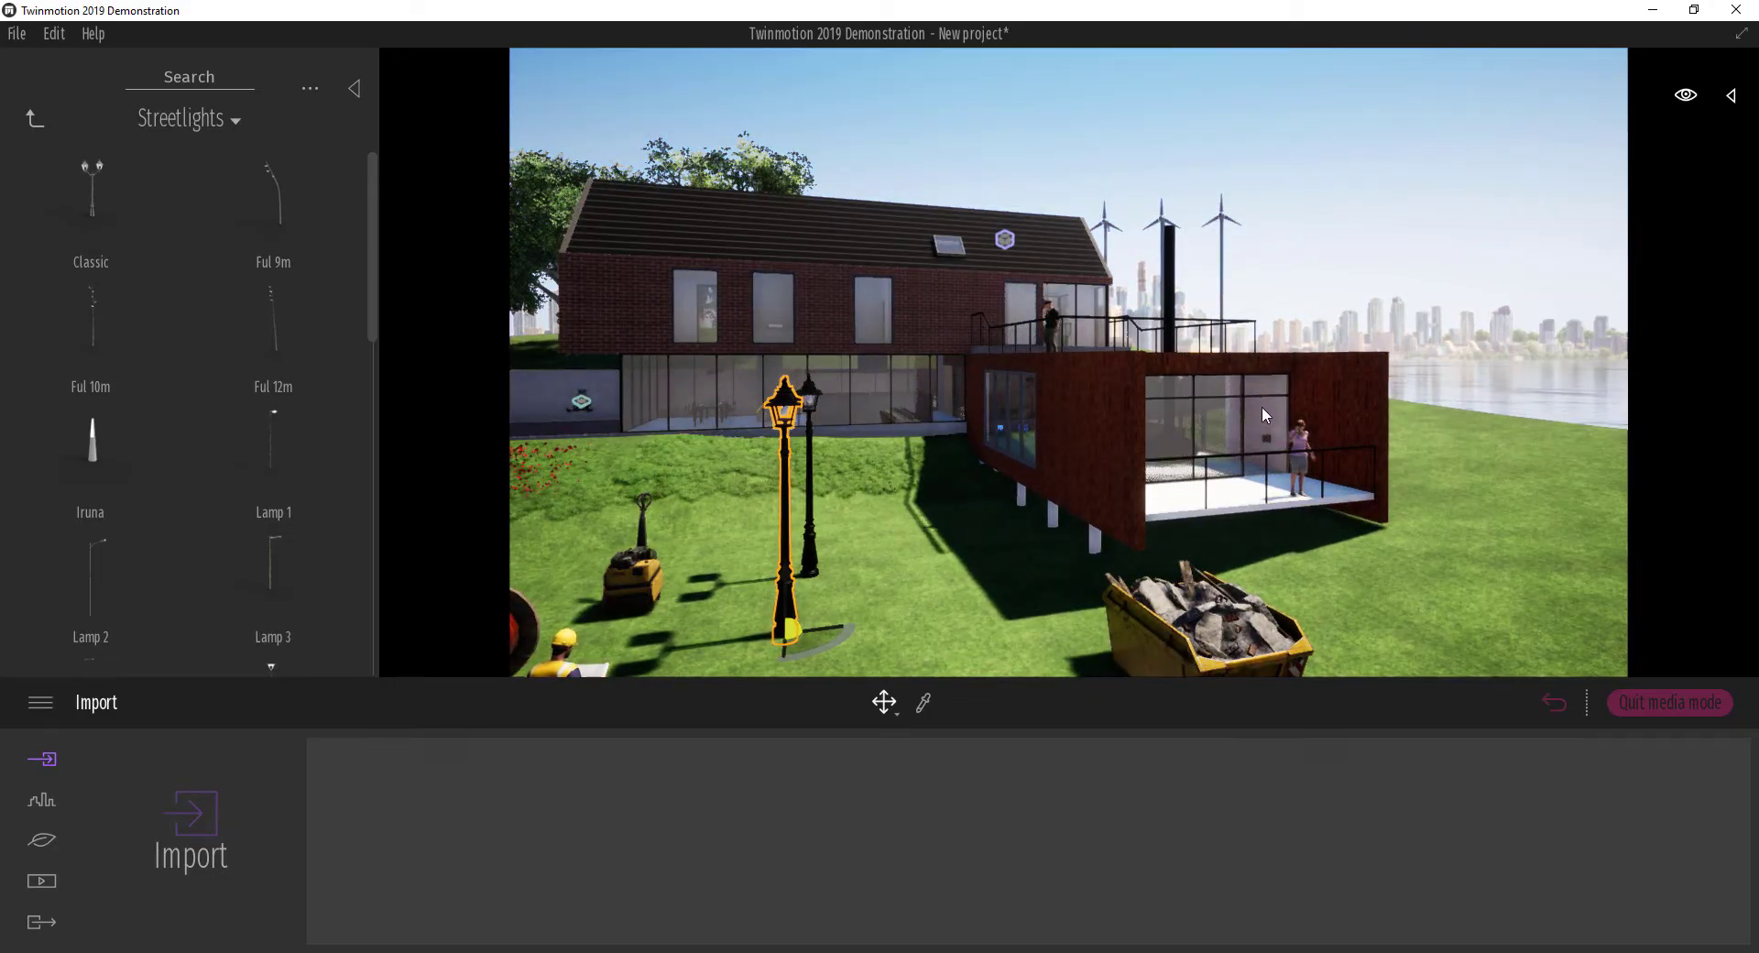
# Inside the living room, place an Omnidirectional light from the lights library at the centre of the ceiling
pyautogui.keyDown('shift'); pyautogui.moveTo(1204, 417); pyautogui.dragTo(1163, 477, button='middle'); pyautogui.keyUp('shift')
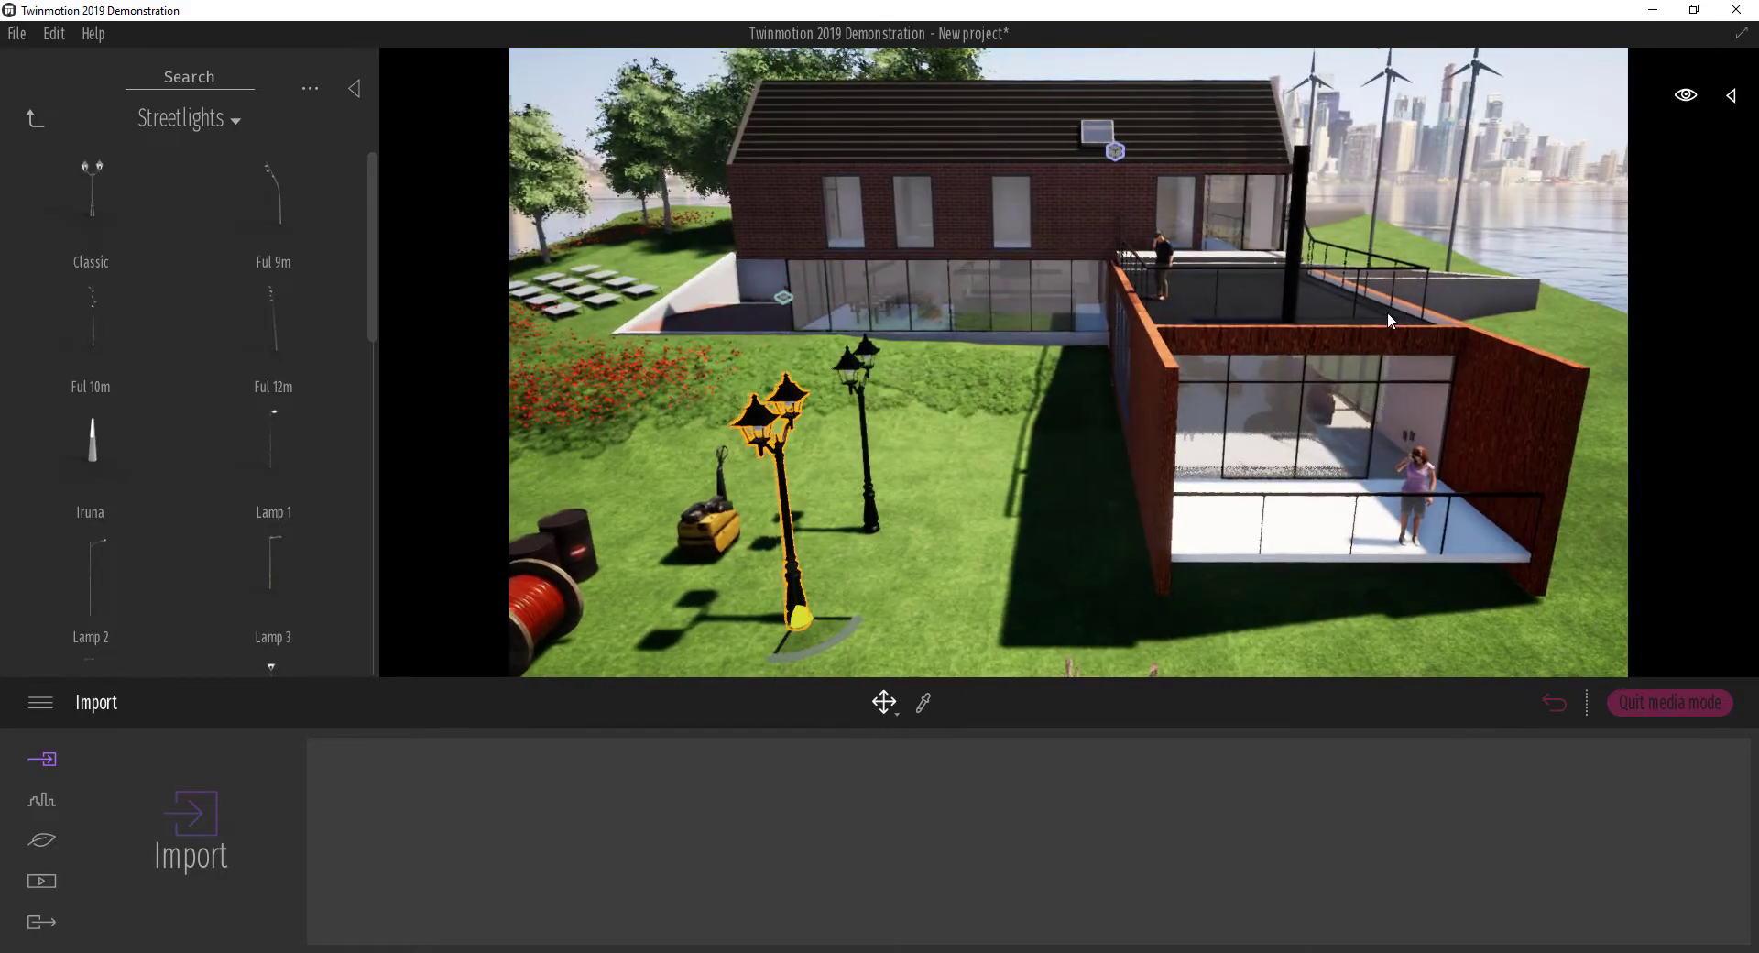
pyautogui.moveTo(1386, 316); pyautogui.dragTo(1293, 339, button='middle')
pyautogui.scroll(5, 1216, 295)
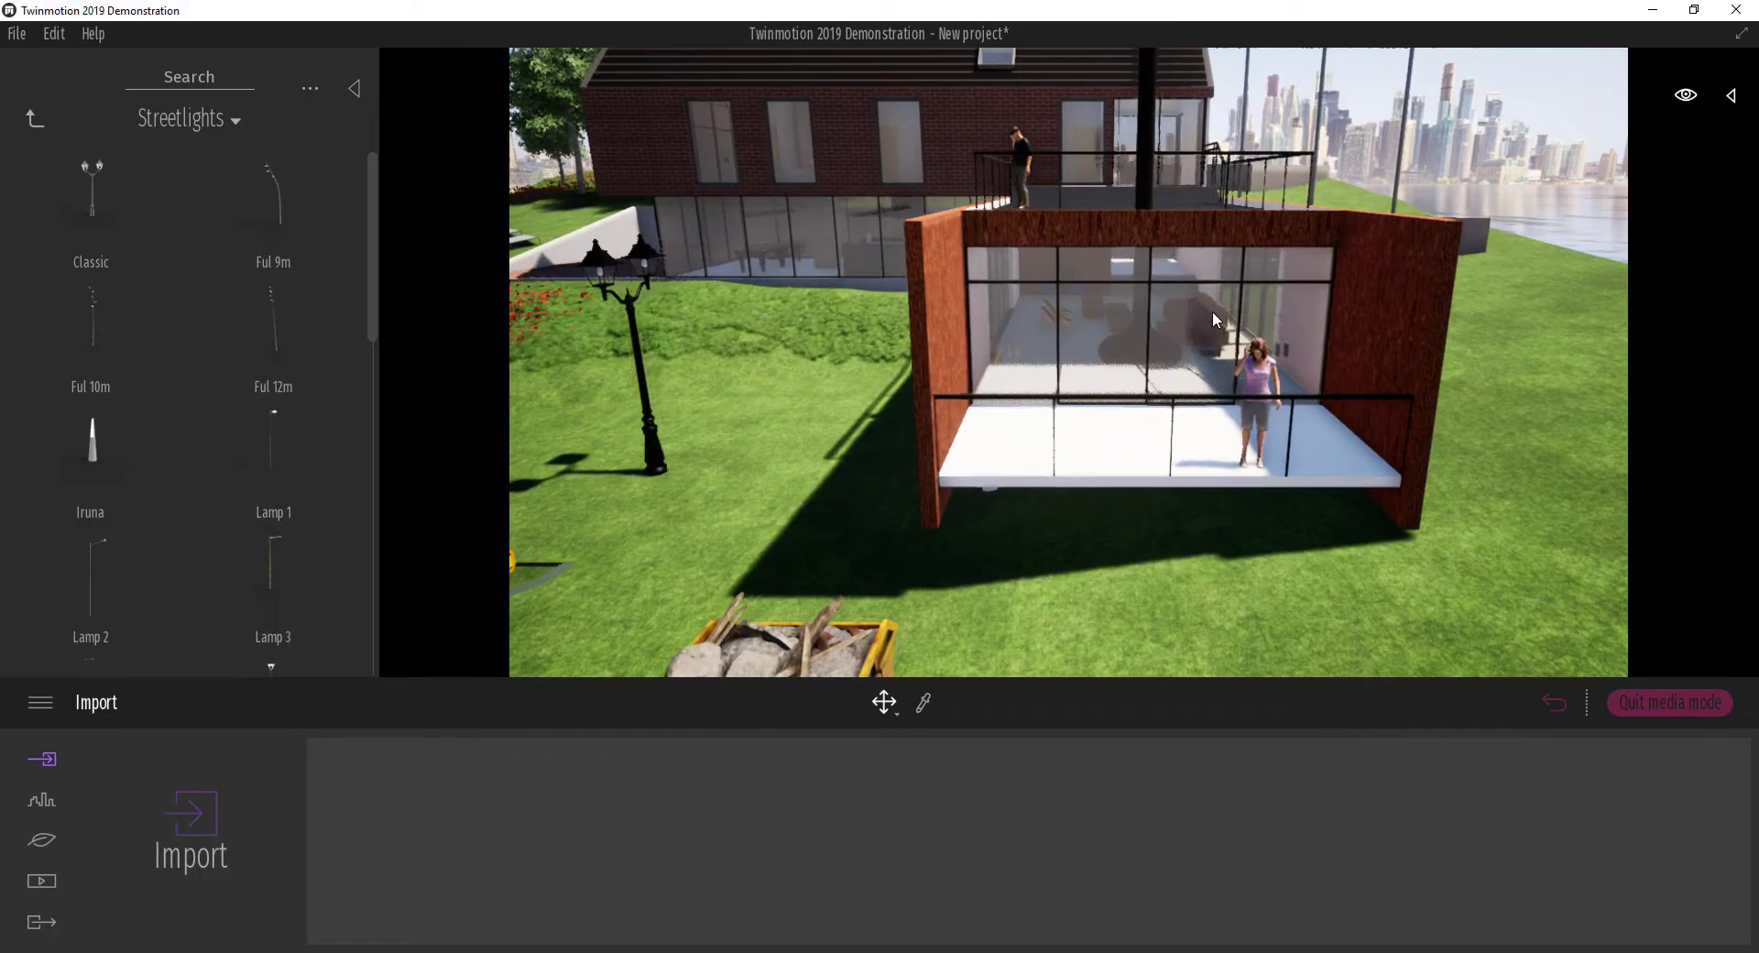
pyautogui.scroll(2, 1453, 153)
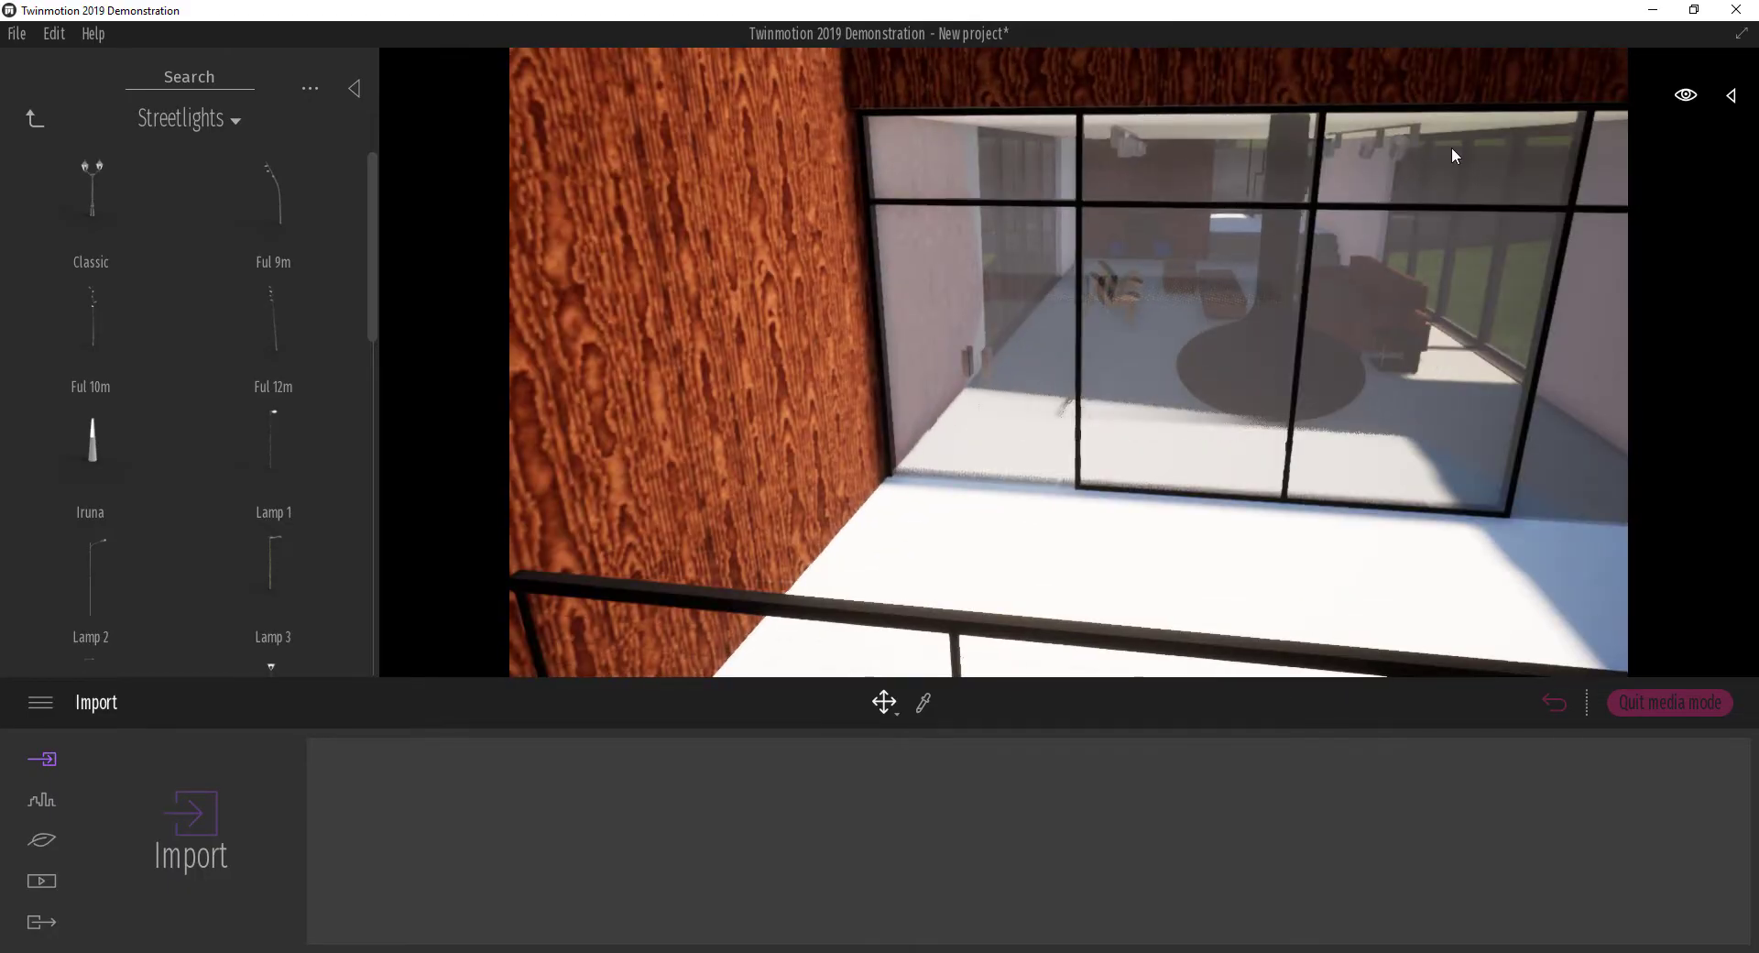
pyautogui.moveTo(1452, 152); pyautogui.dragTo(1481, 241, button='middle')
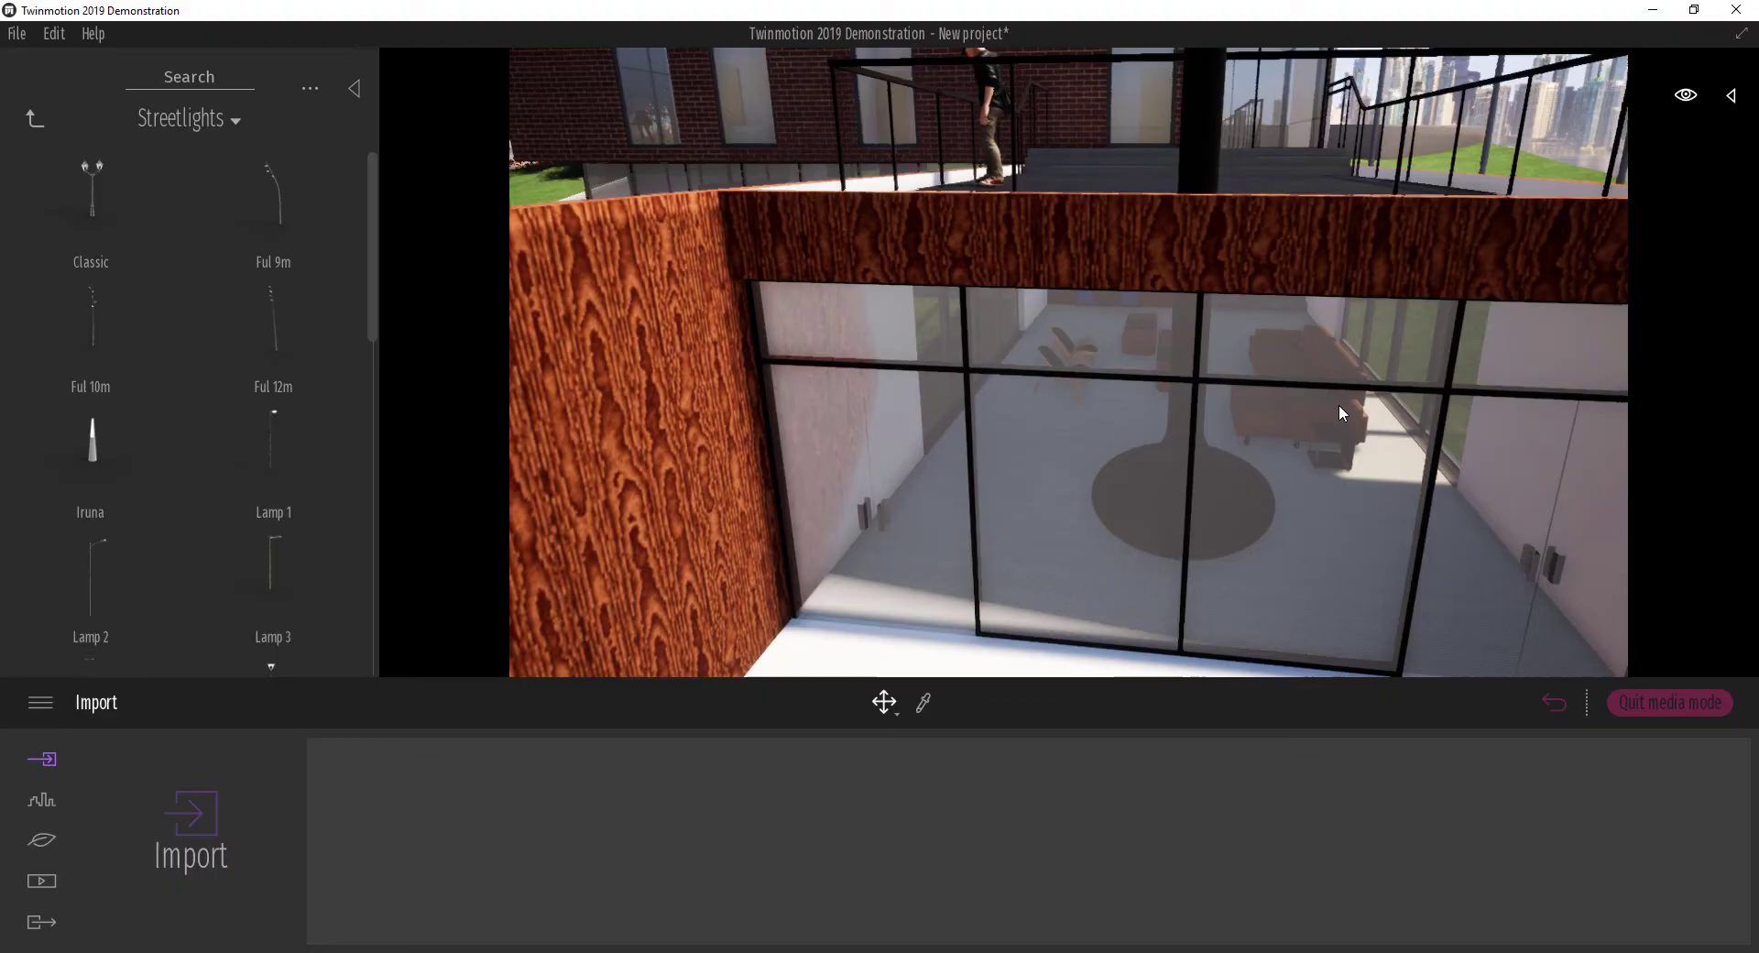
pyautogui.scroll(-3, 1339, 408)
pyautogui.moveTo(1339, 407); pyautogui.dragTo(1365, 330, button='right')
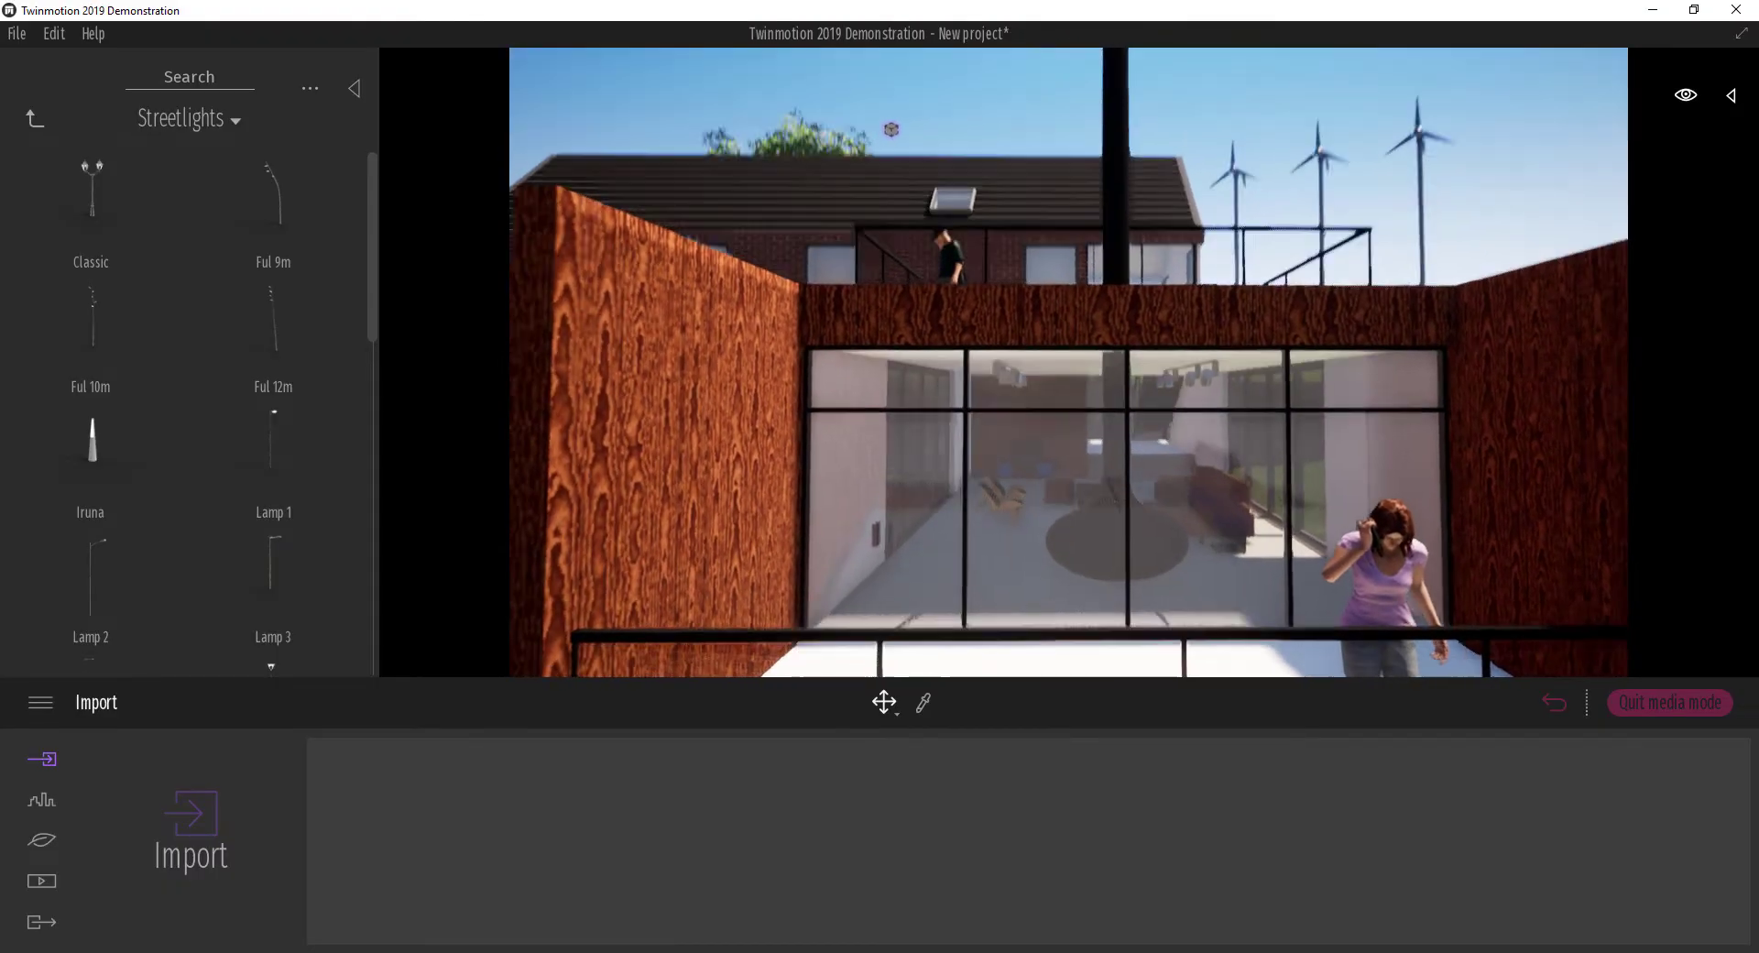
pyautogui.scroll(5, 1184, 439)
pyautogui.scroll(2, 1185, 440)
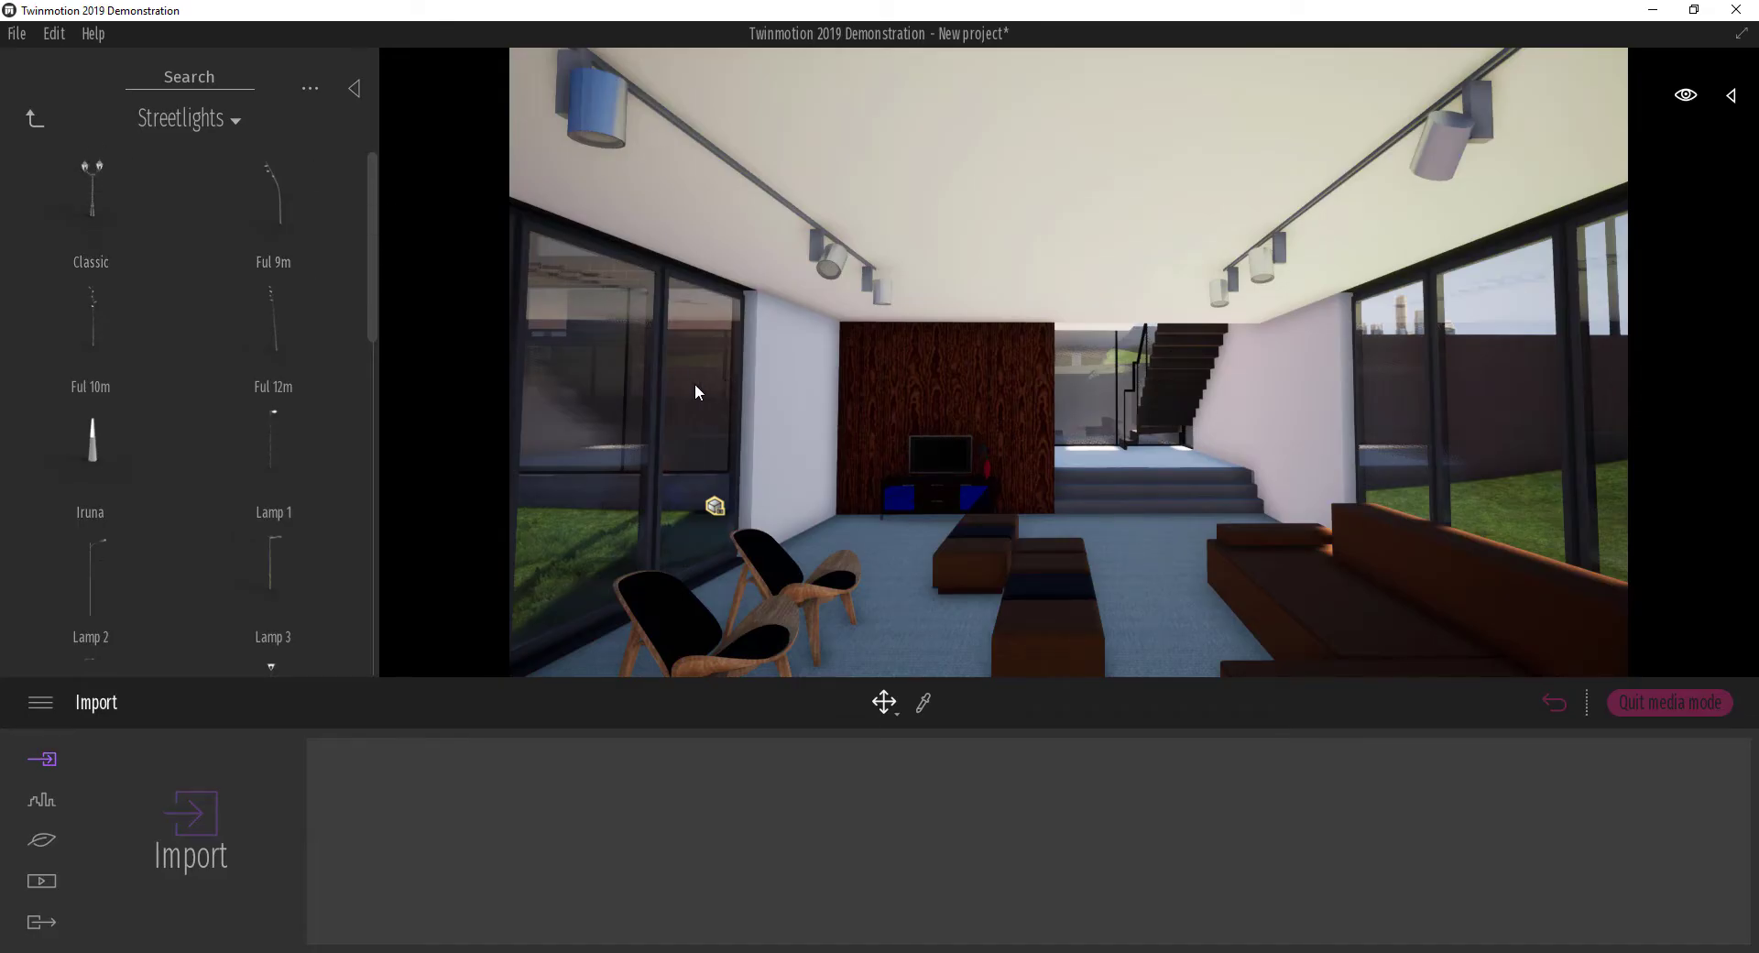
pyautogui.click(36, 119)
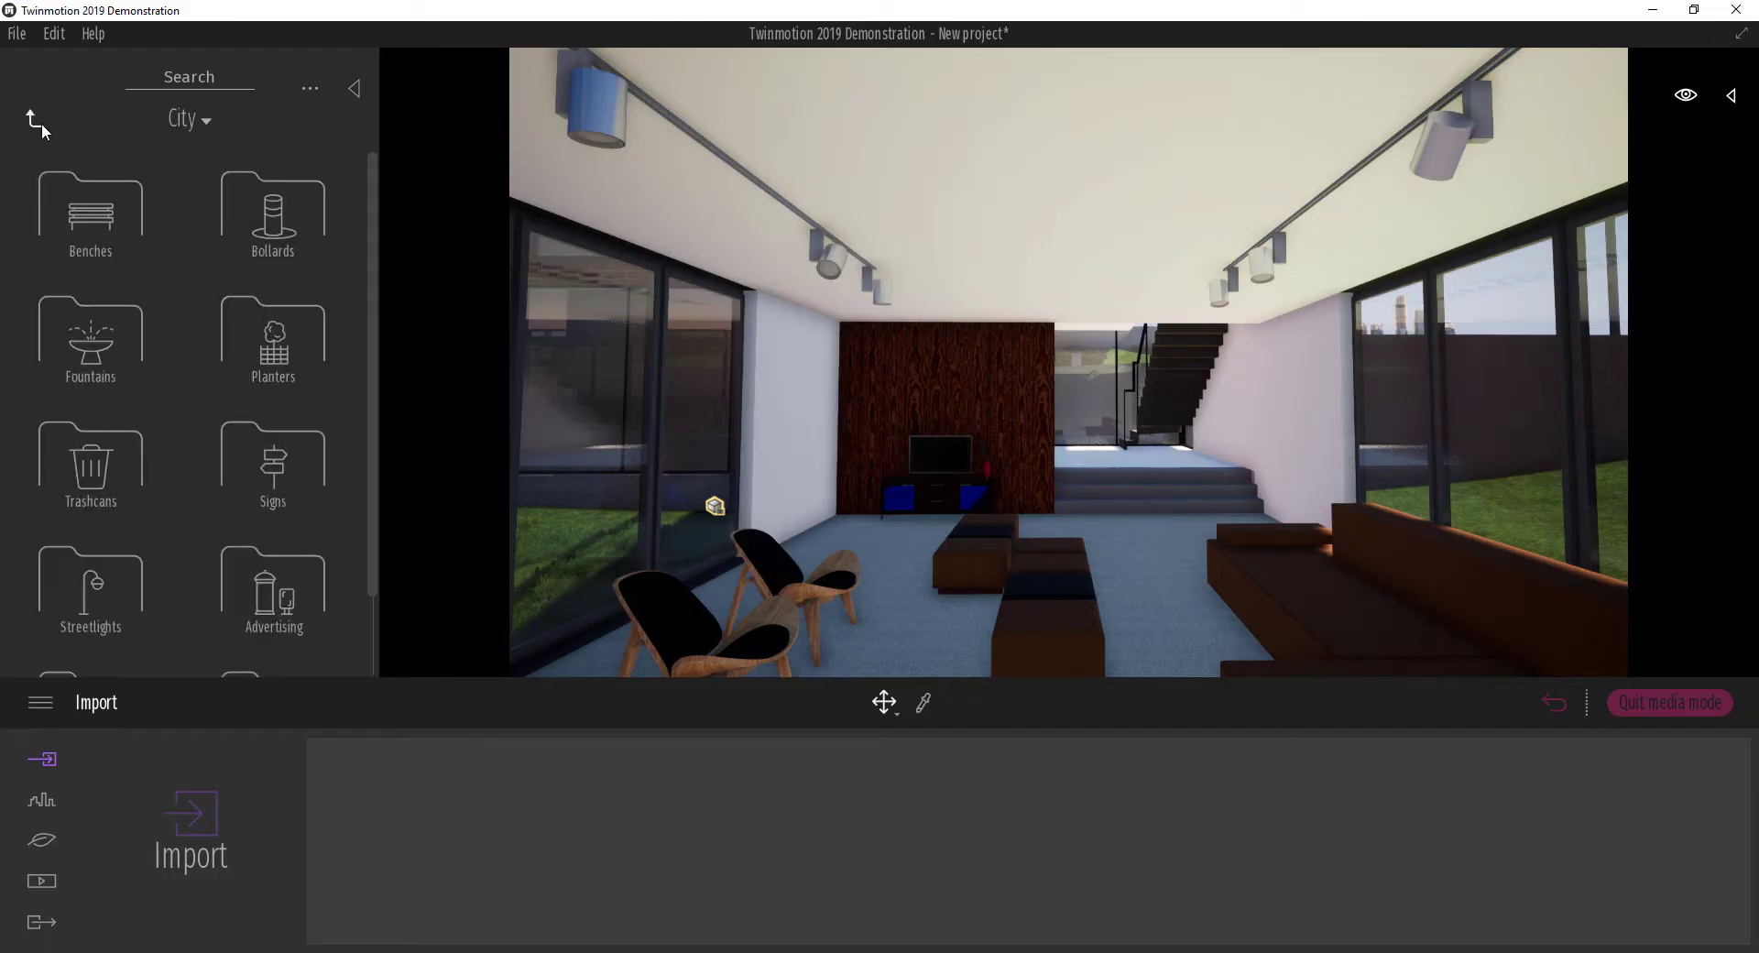
pyautogui.click(37, 119)
pyautogui.click(36, 119)
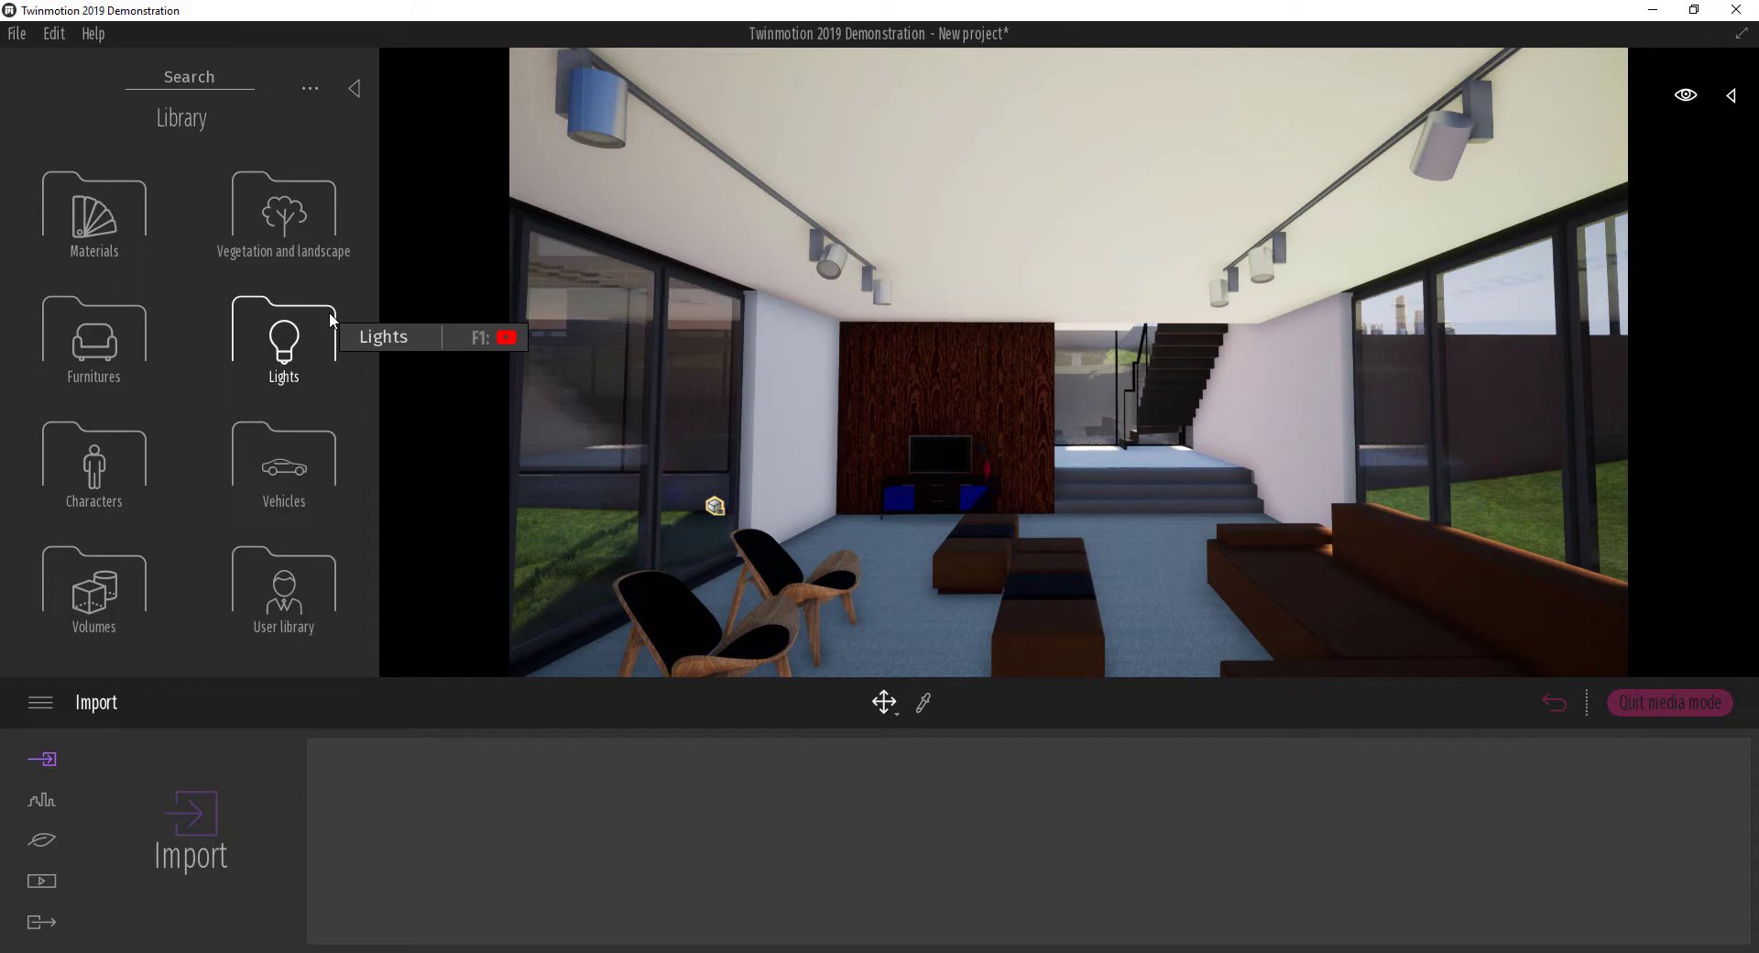
pyautogui.click(315, 340)
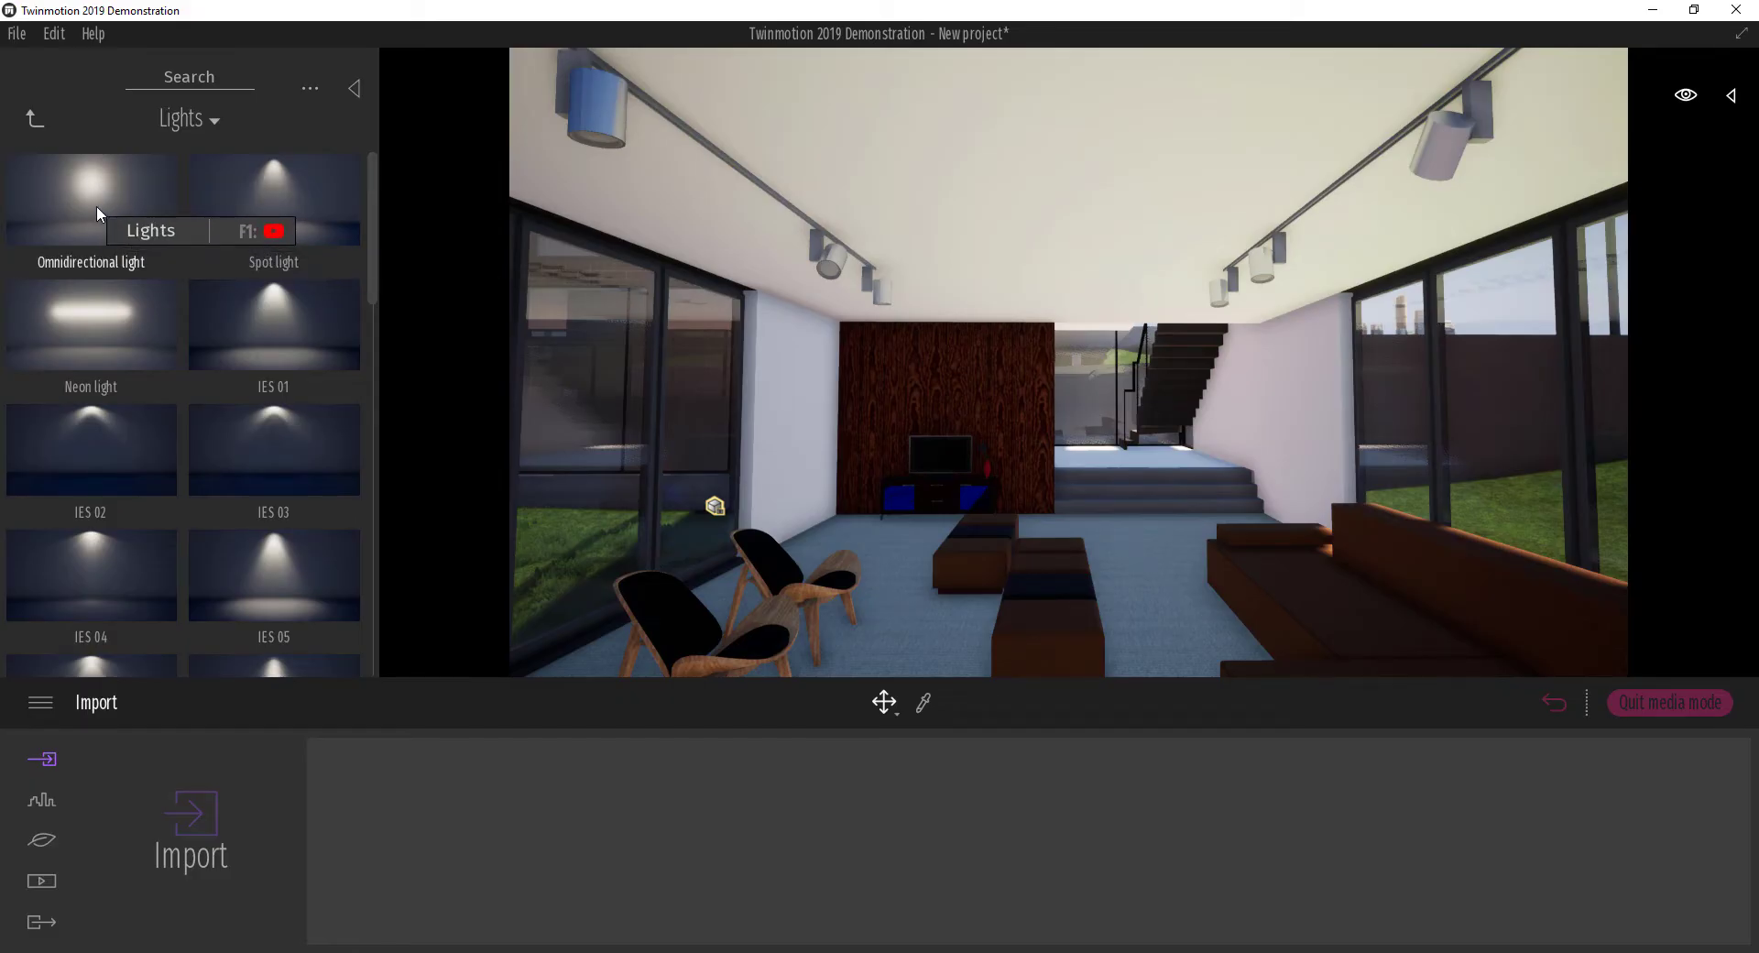
pyautogui.moveTo(97, 205); pyautogui.dragTo(1050, 213)
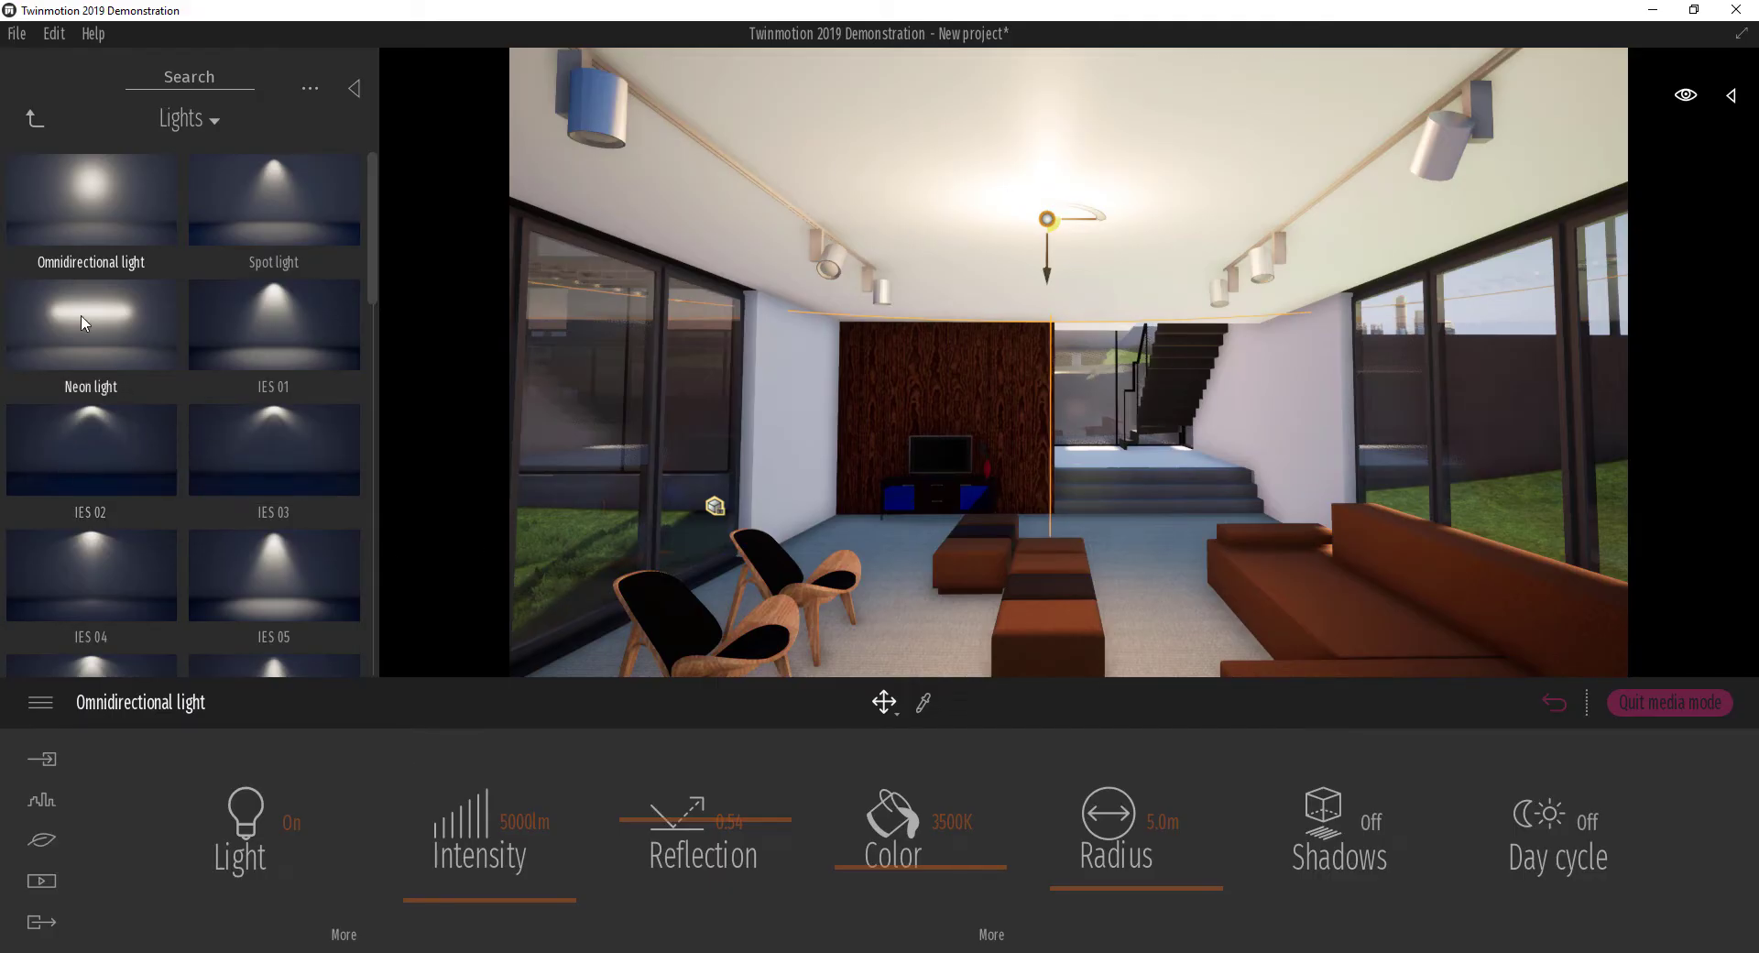
# Place Neon lights along the floor and ceiling edges of the white wall beside the windows, and adjust the lower one's position
pyautogui.moveTo(68, 320); pyautogui.dragTo(810, 547)
pyautogui.click(786, 302)
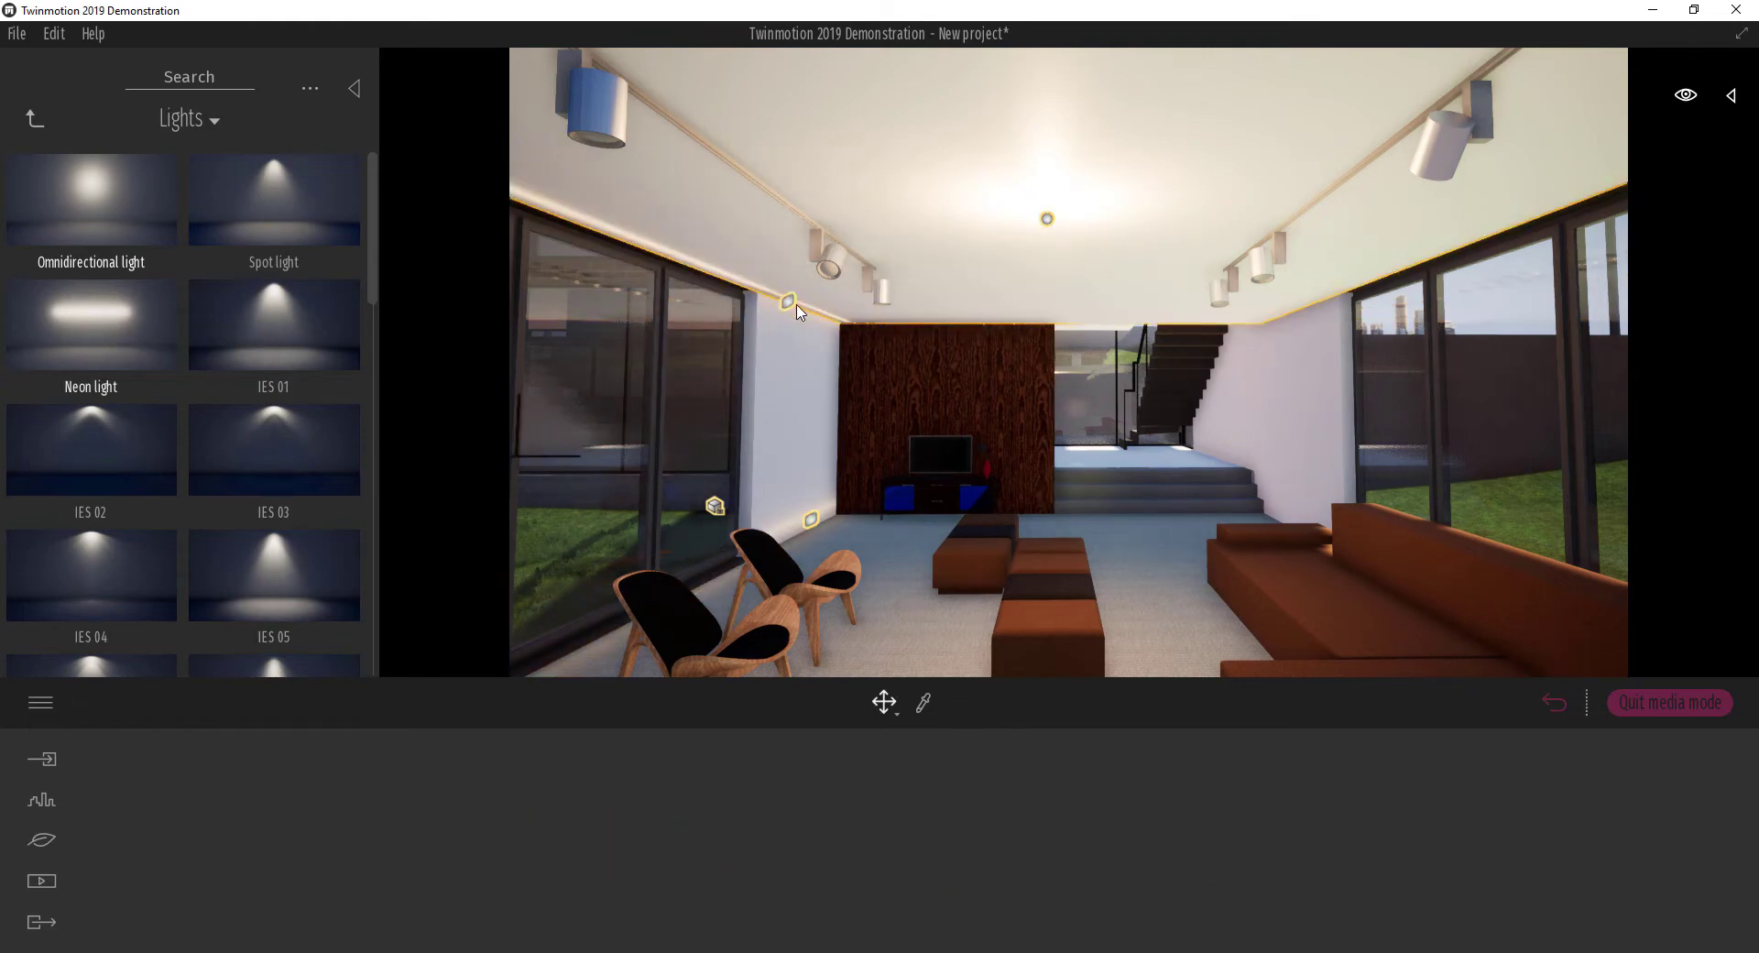
pyautogui.click(810, 519)
pyautogui.moveTo(814, 458); pyautogui.dragTo(817, 471)
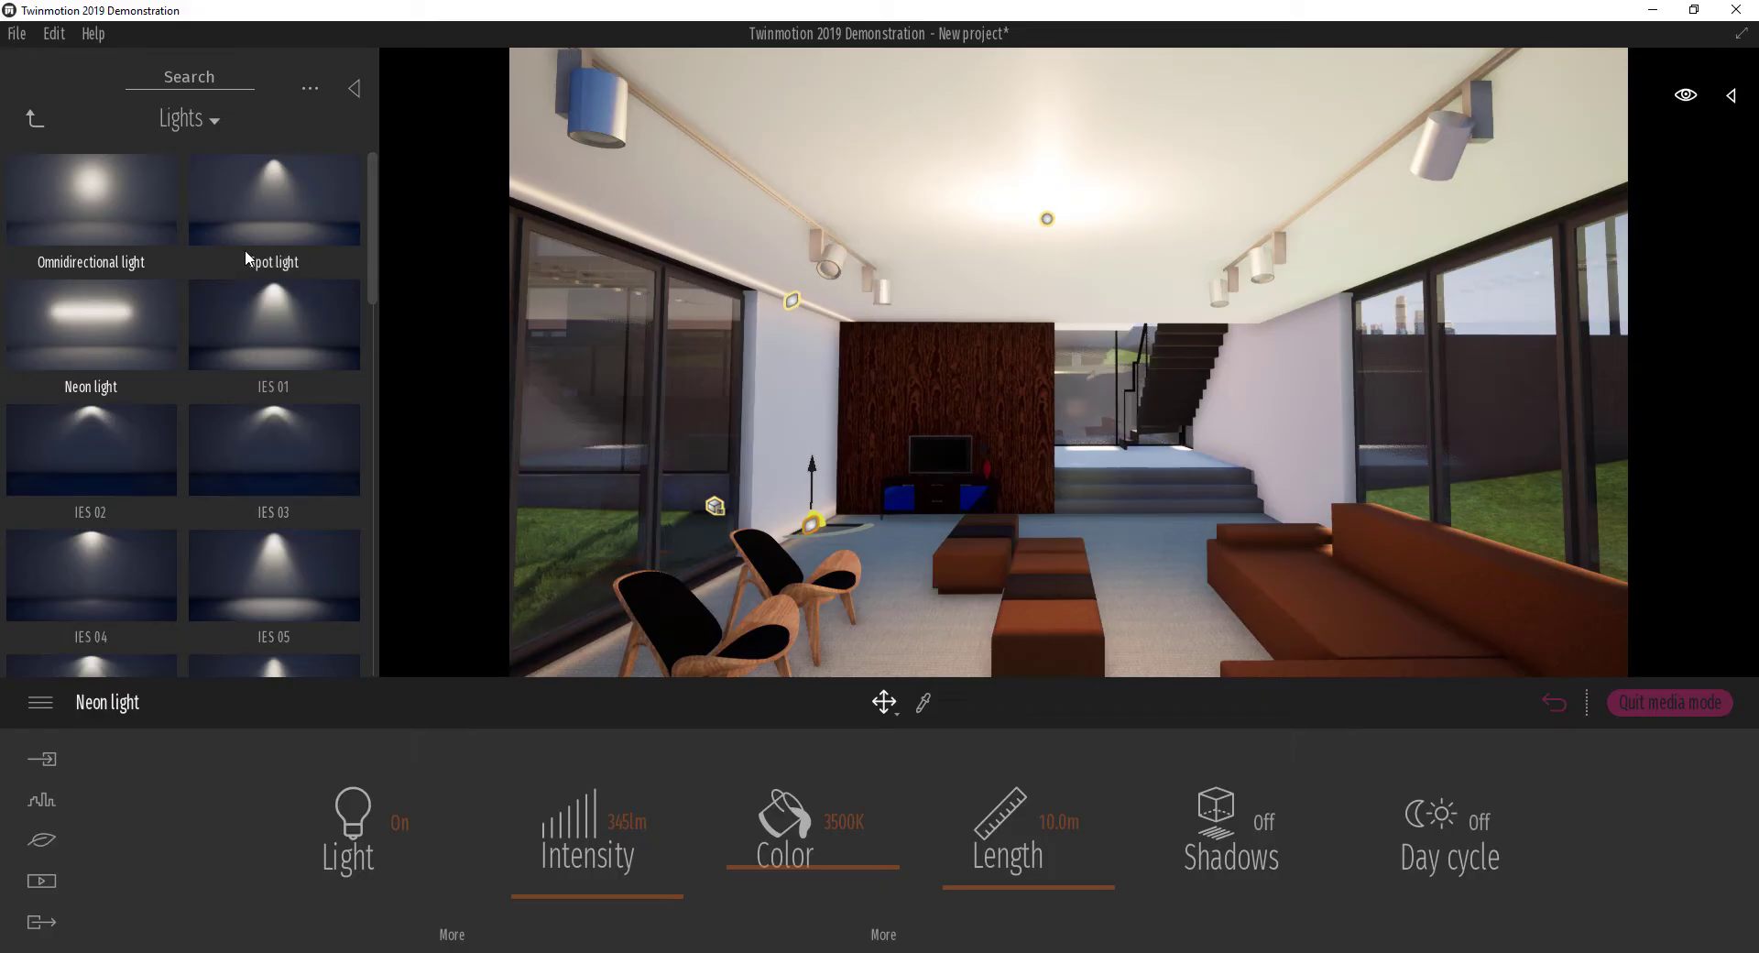
# Place a Spot light on the ceiling above the TV and shift it slightly along the wood-panelled wall
pyautogui.moveTo(251, 216); pyautogui.dragTo(910, 325)
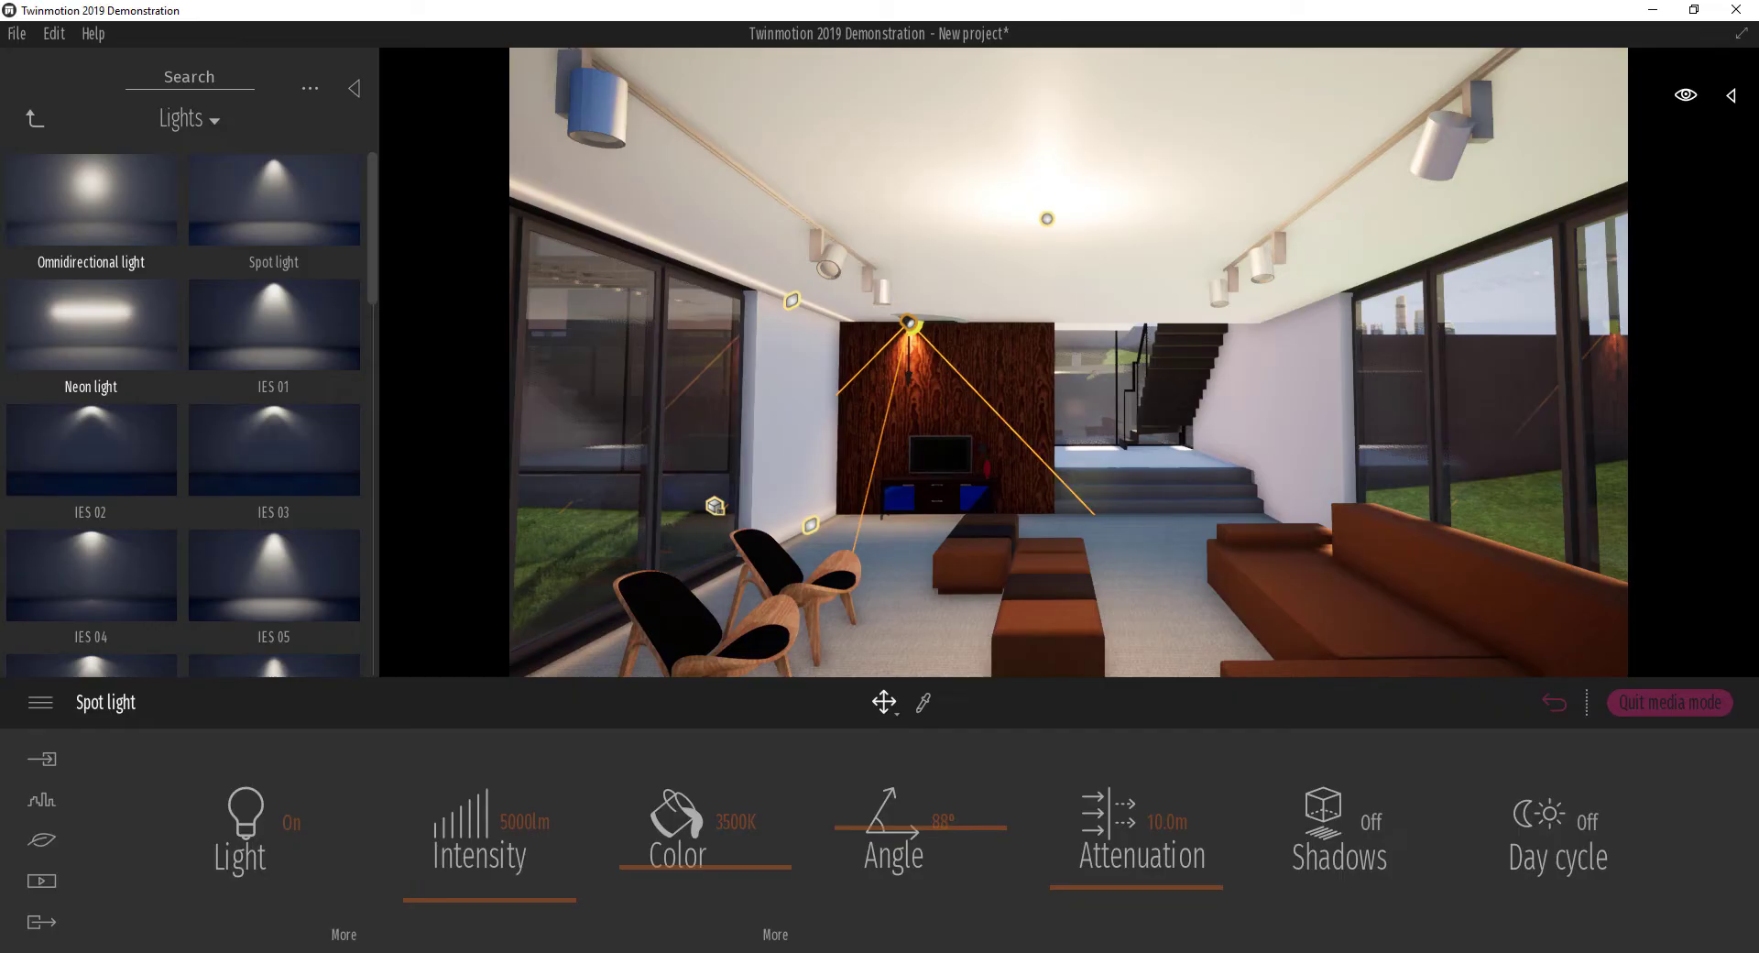
pyautogui.keyDown('shift'); pyautogui.moveTo(1036, 383); pyautogui.dragTo(907, 375, button='middle'); pyautogui.keyUp('shift')
pyautogui.scroll(3, 908, 346)
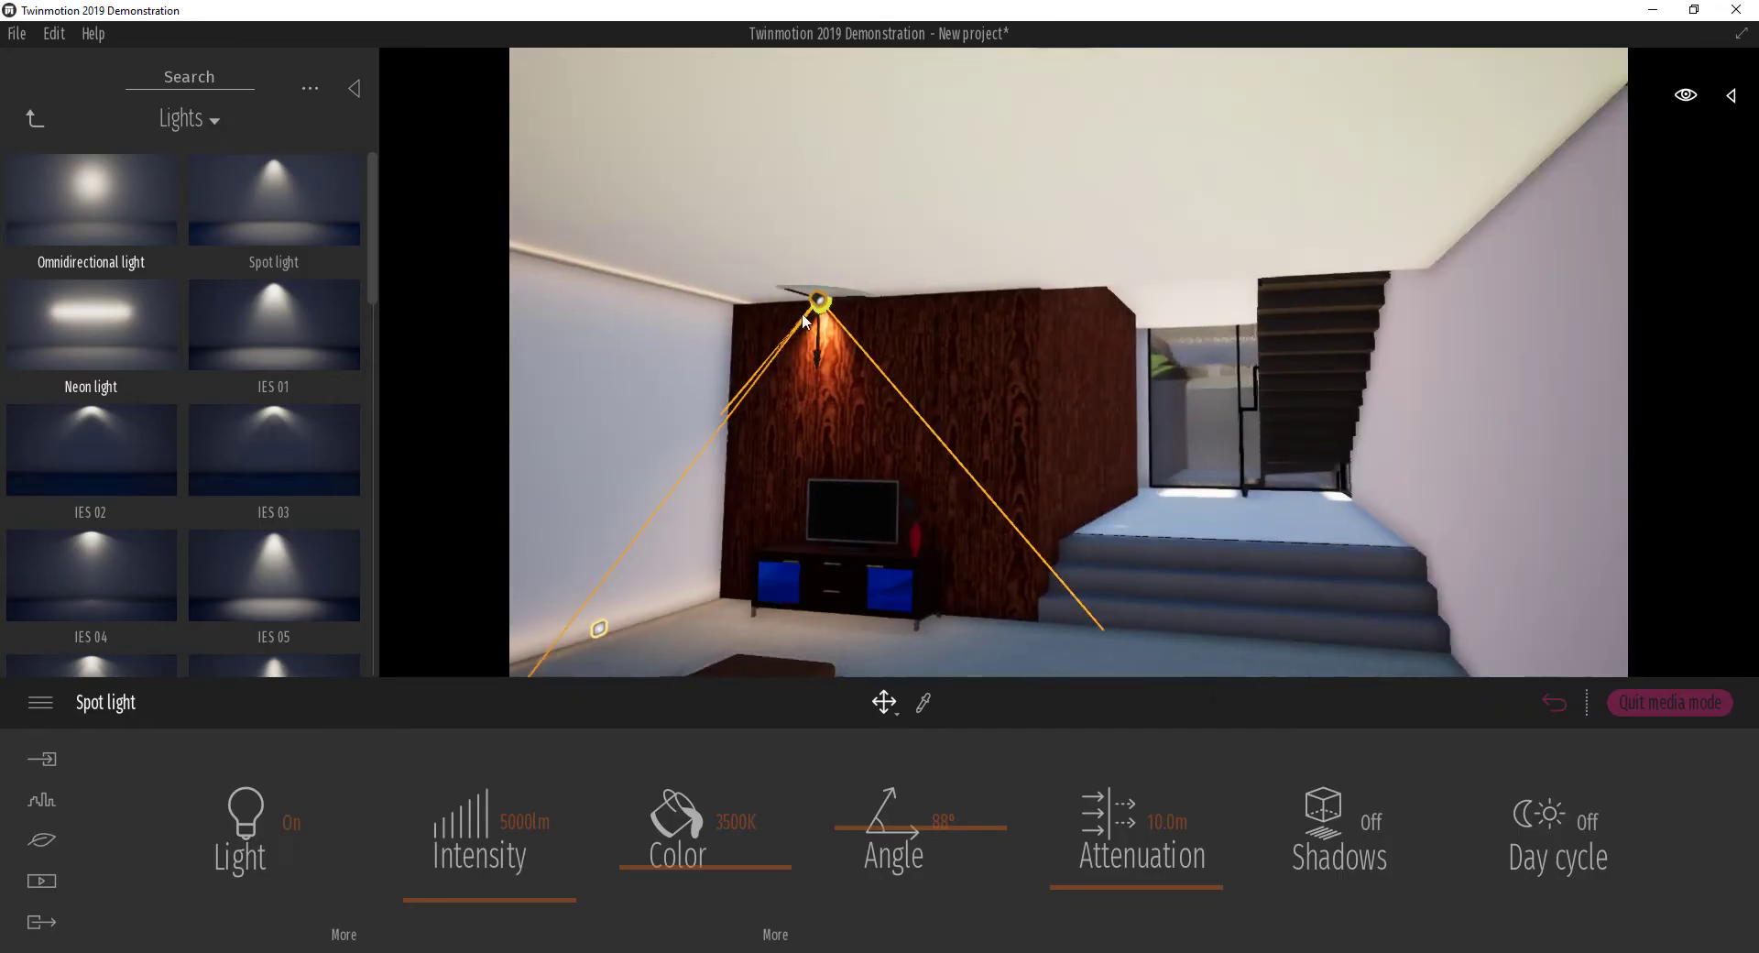
pyautogui.click(798, 295)
pyautogui.moveTo(801, 300); pyautogui.dragTo(789, 294)
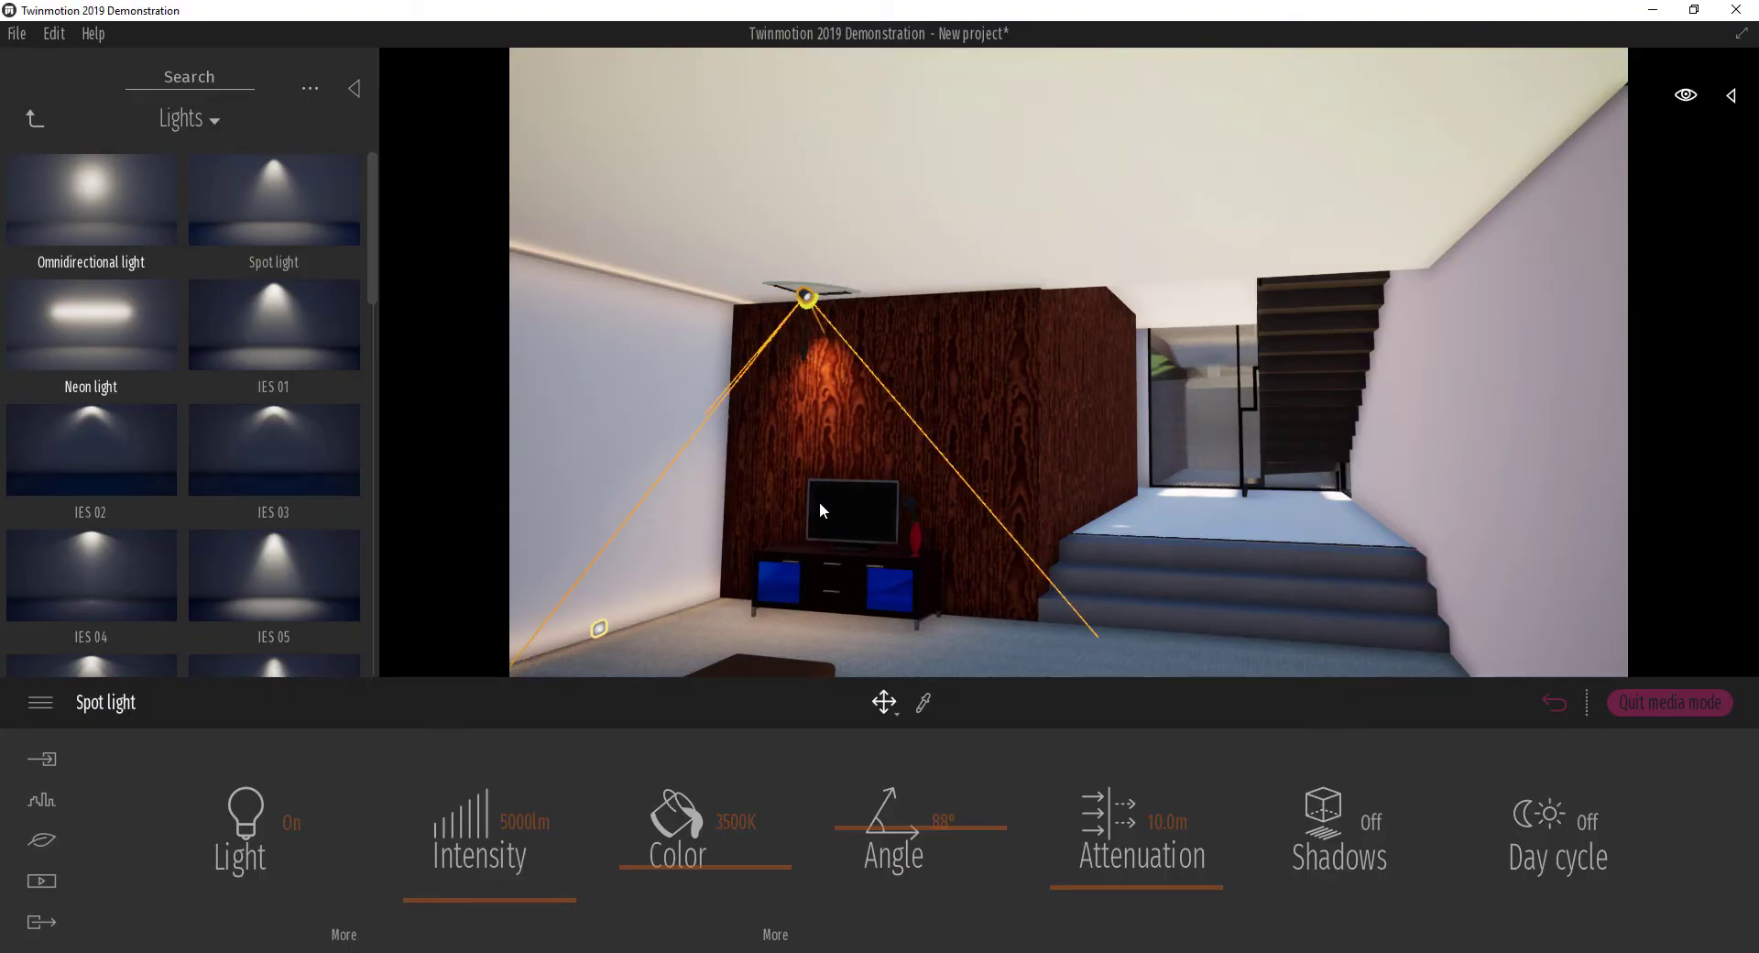
# Turn on shadows for the omnidirectional light on the living room ceiling
pyautogui.keyDown('shift'); pyautogui.moveTo(819, 502); pyautogui.dragTo(802, 480, button='middle'); pyautogui.keyUp('shift')
pyautogui.scroll(-3, 802, 480)
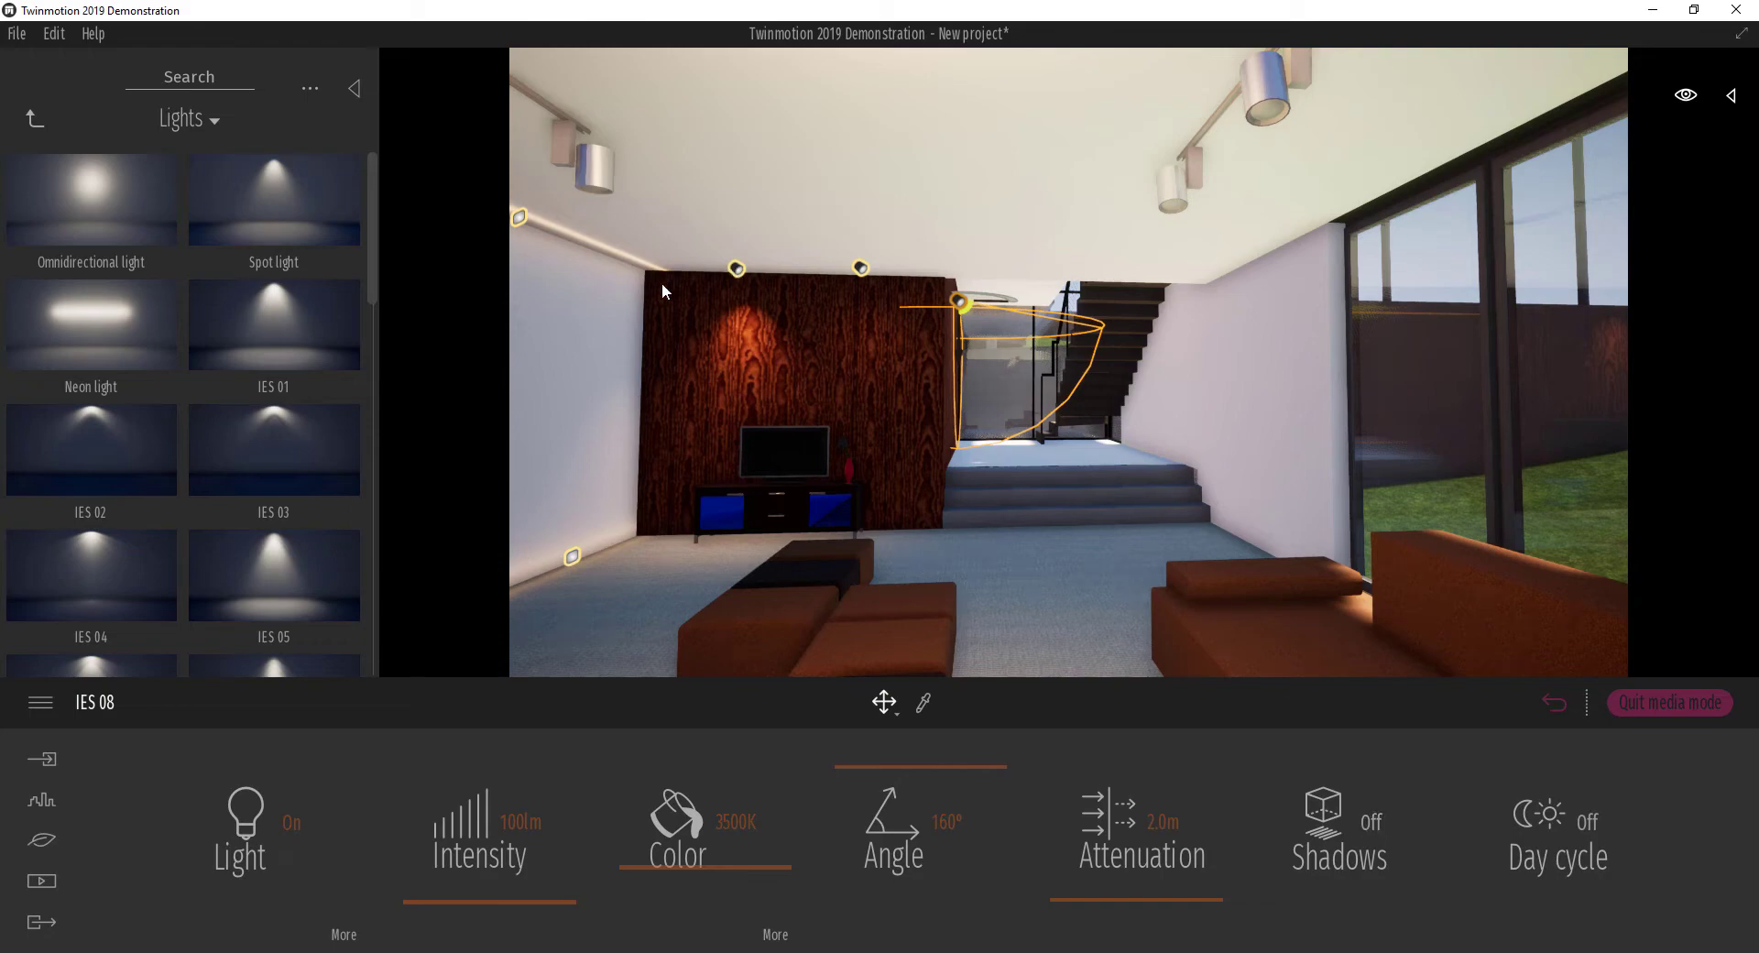
pyautogui.click(737, 271)
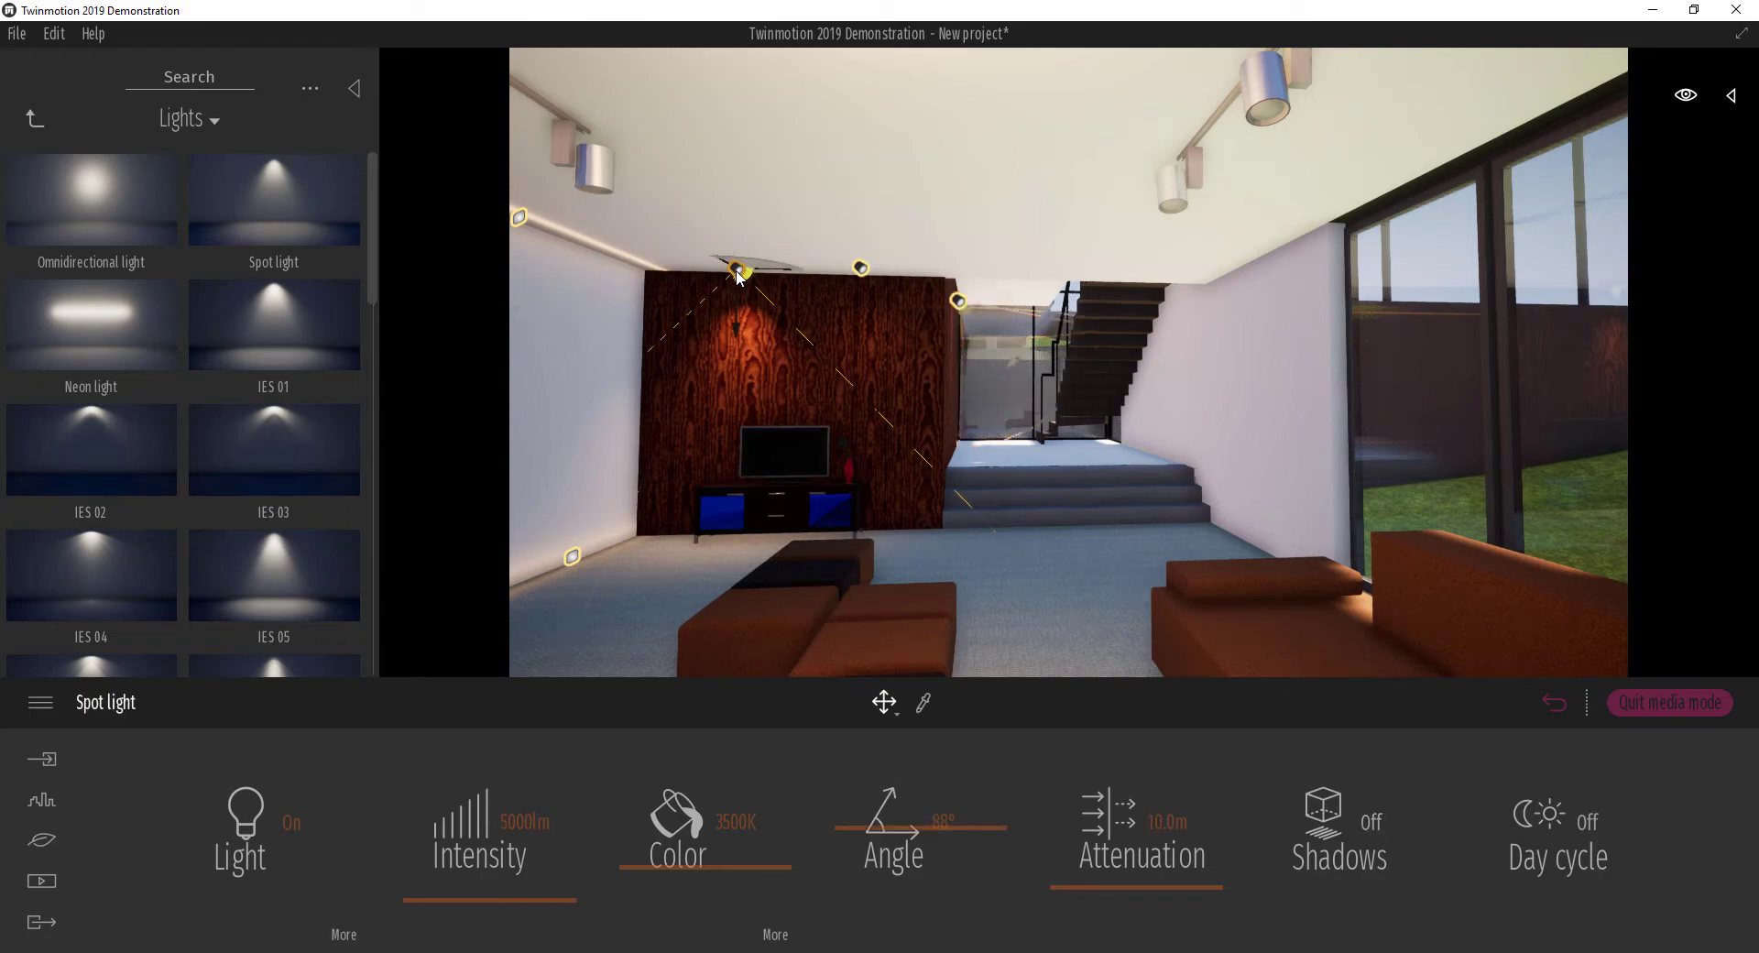
pyautogui.scroll(-3, 776, 377)
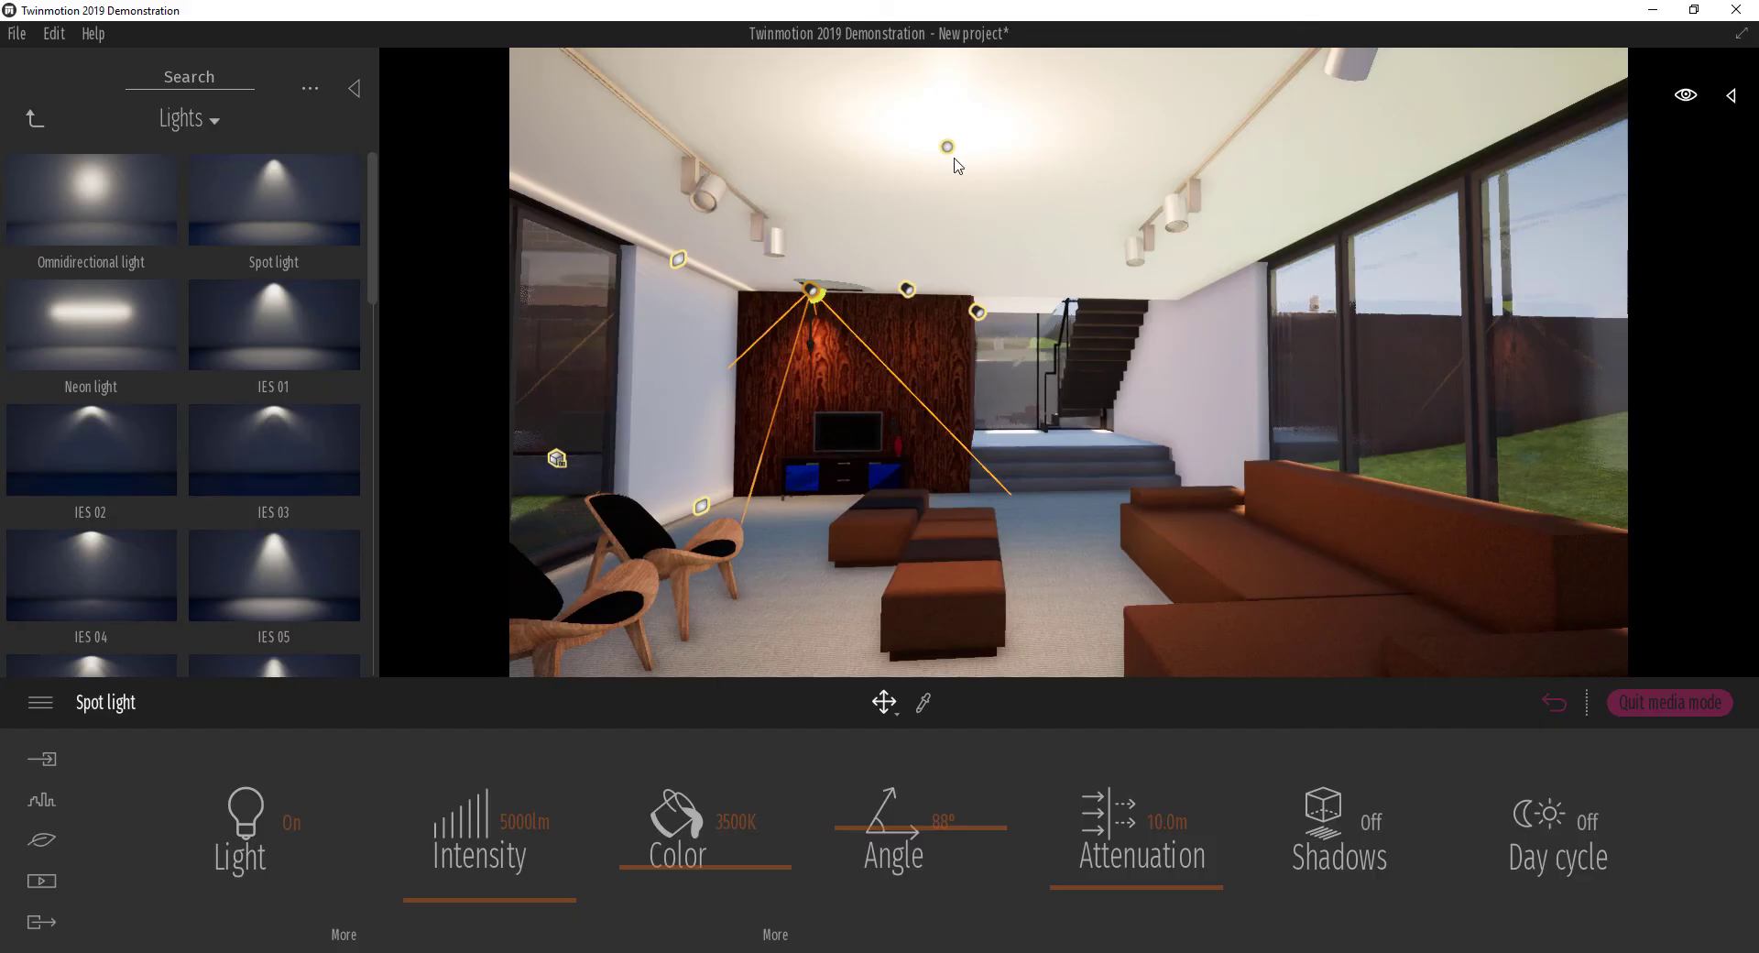
pyautogui.click(948, 148)
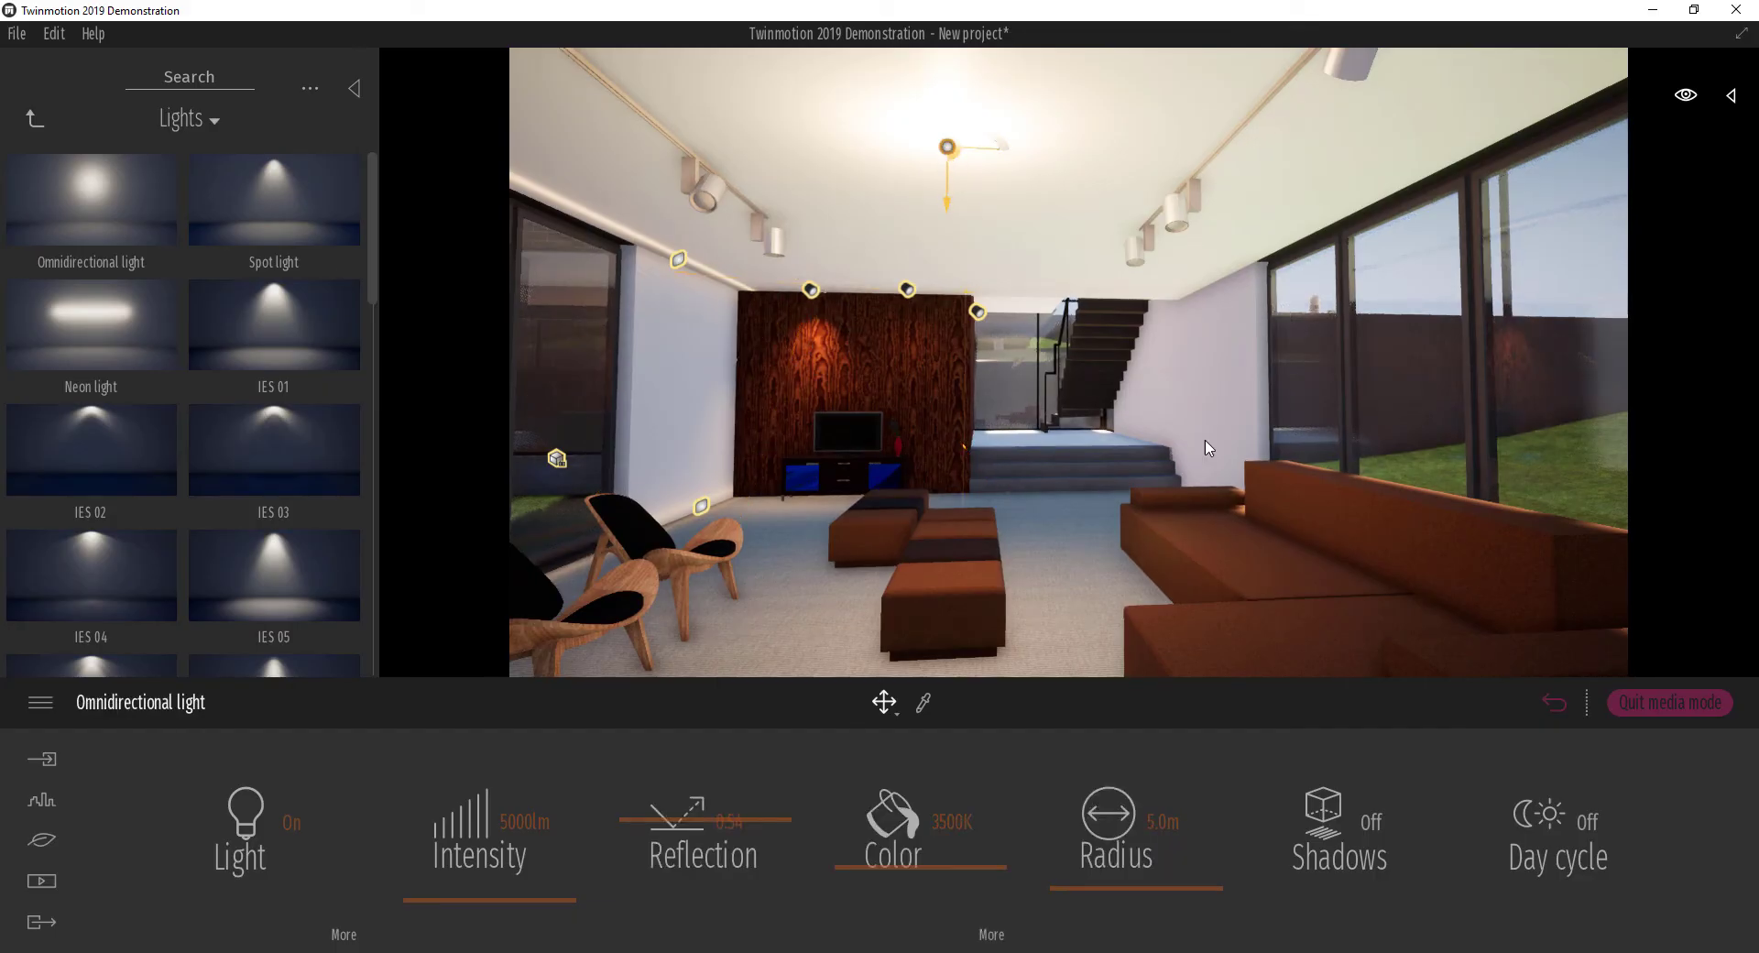
pyautogui.click(1371, 823)
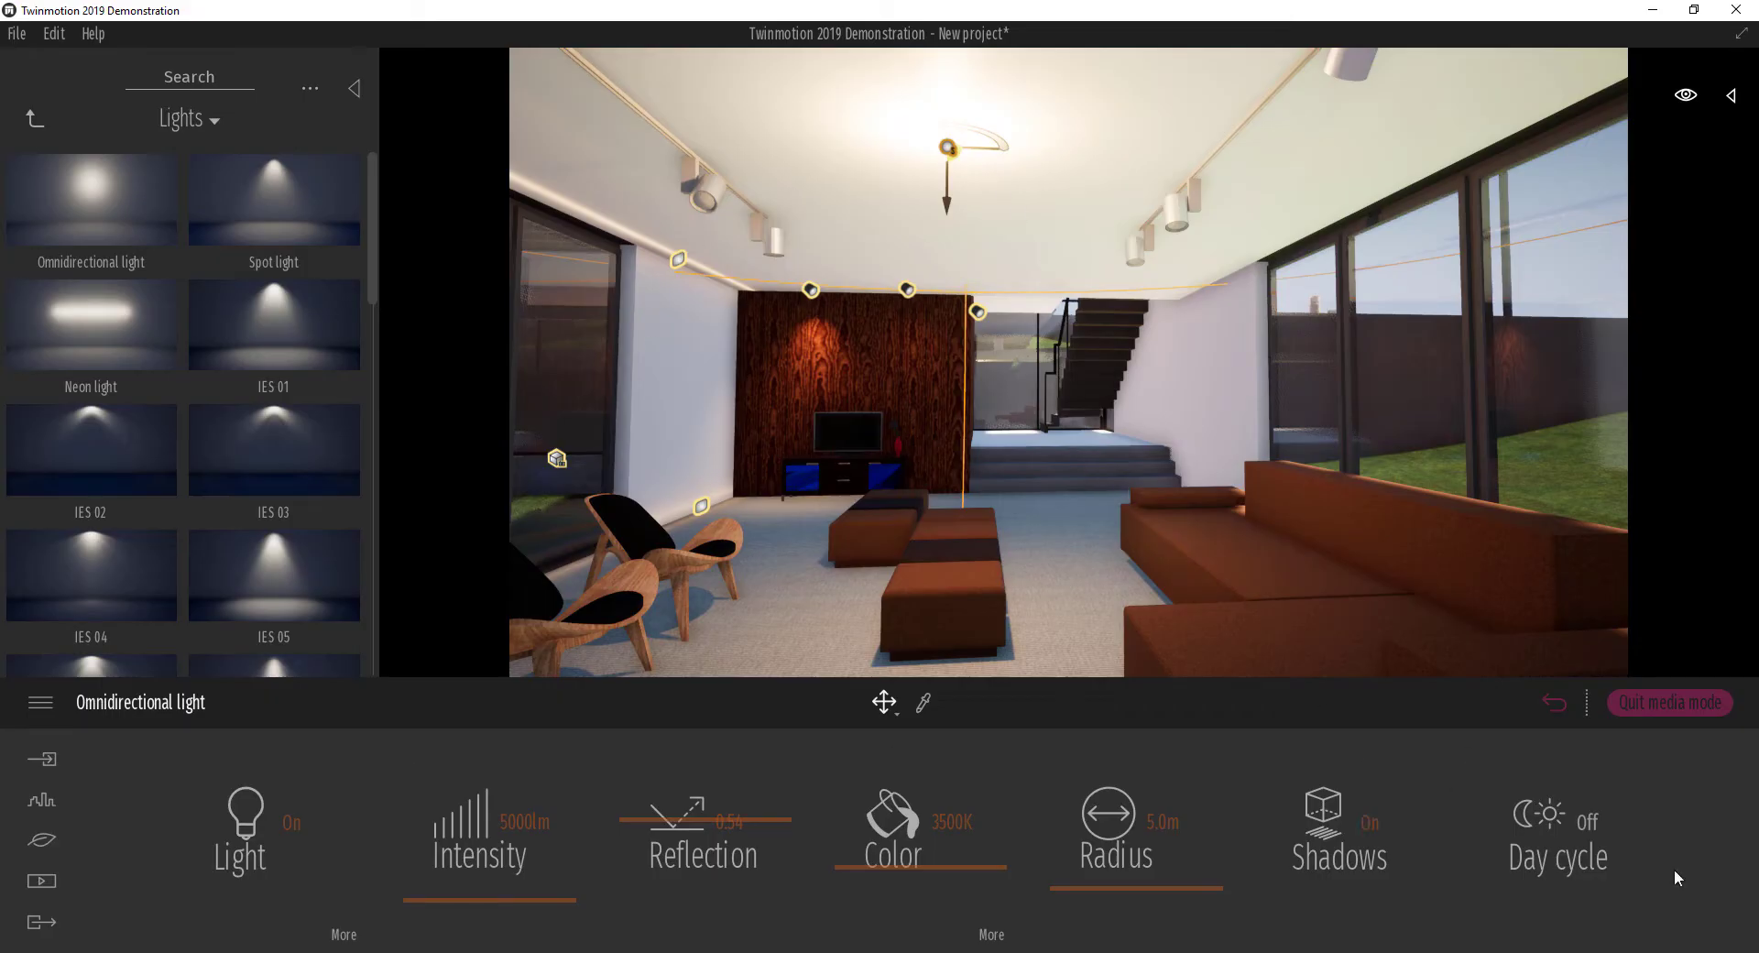
# Try the day cycle on the omnidirectional ceiling light, and set its radius to 4.8 m
pyautogui.click(1589, 824)
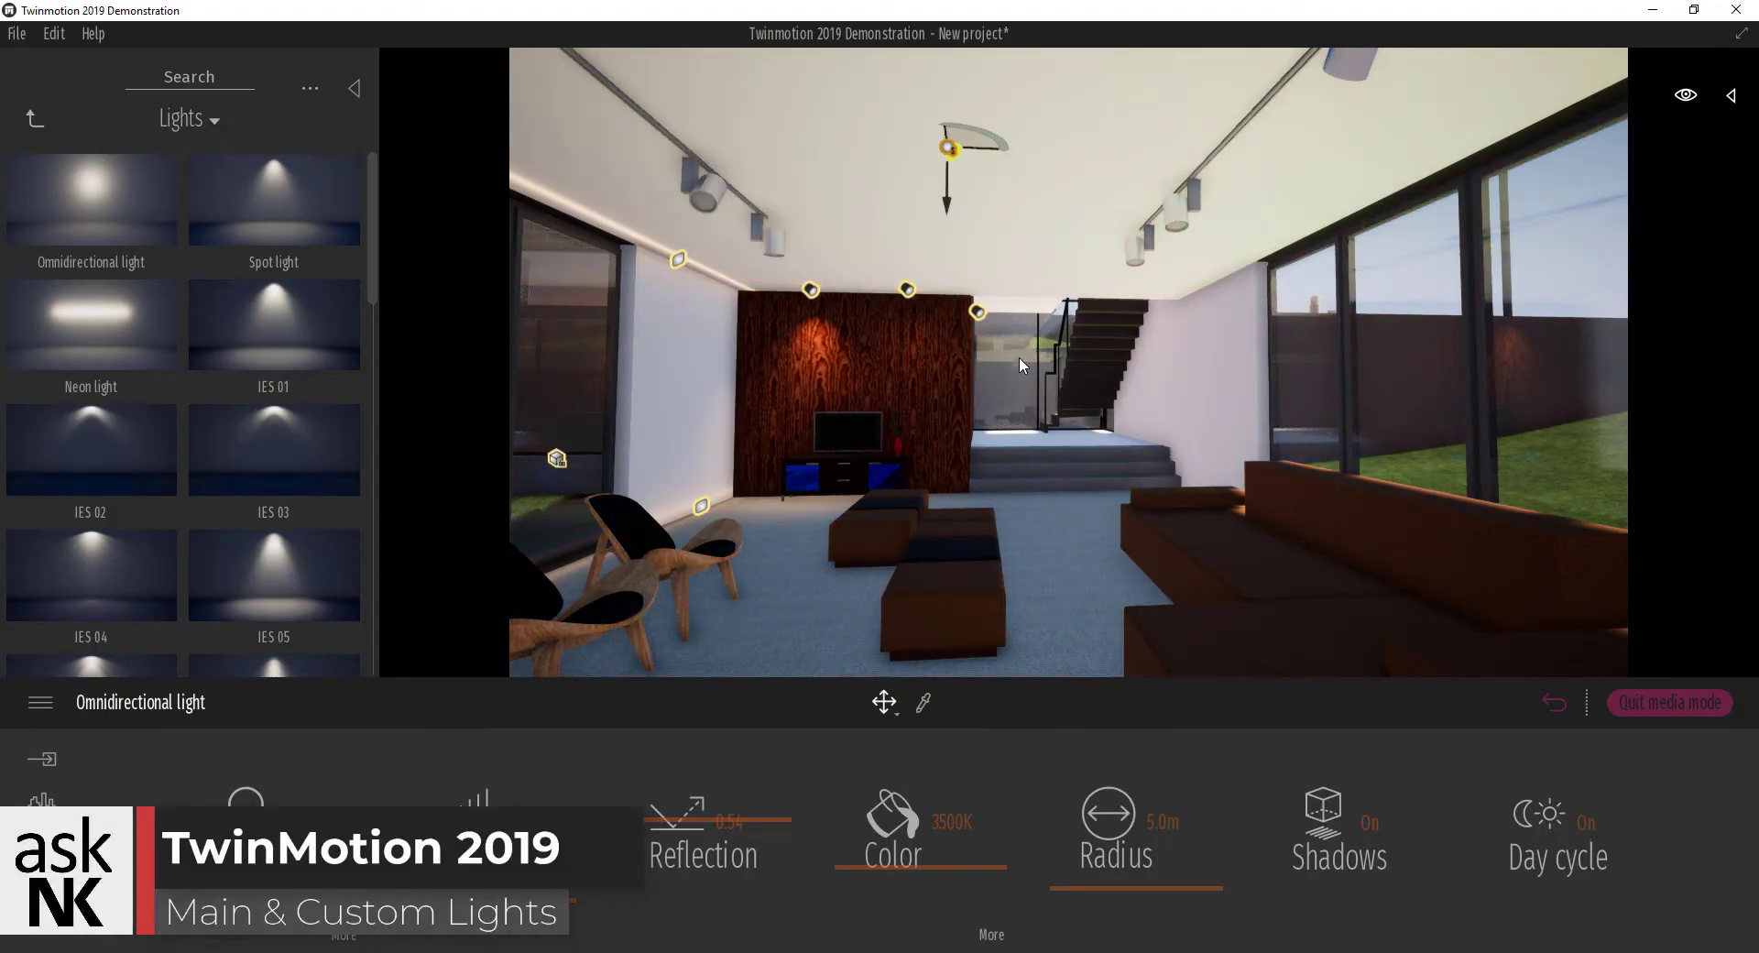
pyautogui.click(1591, 822)
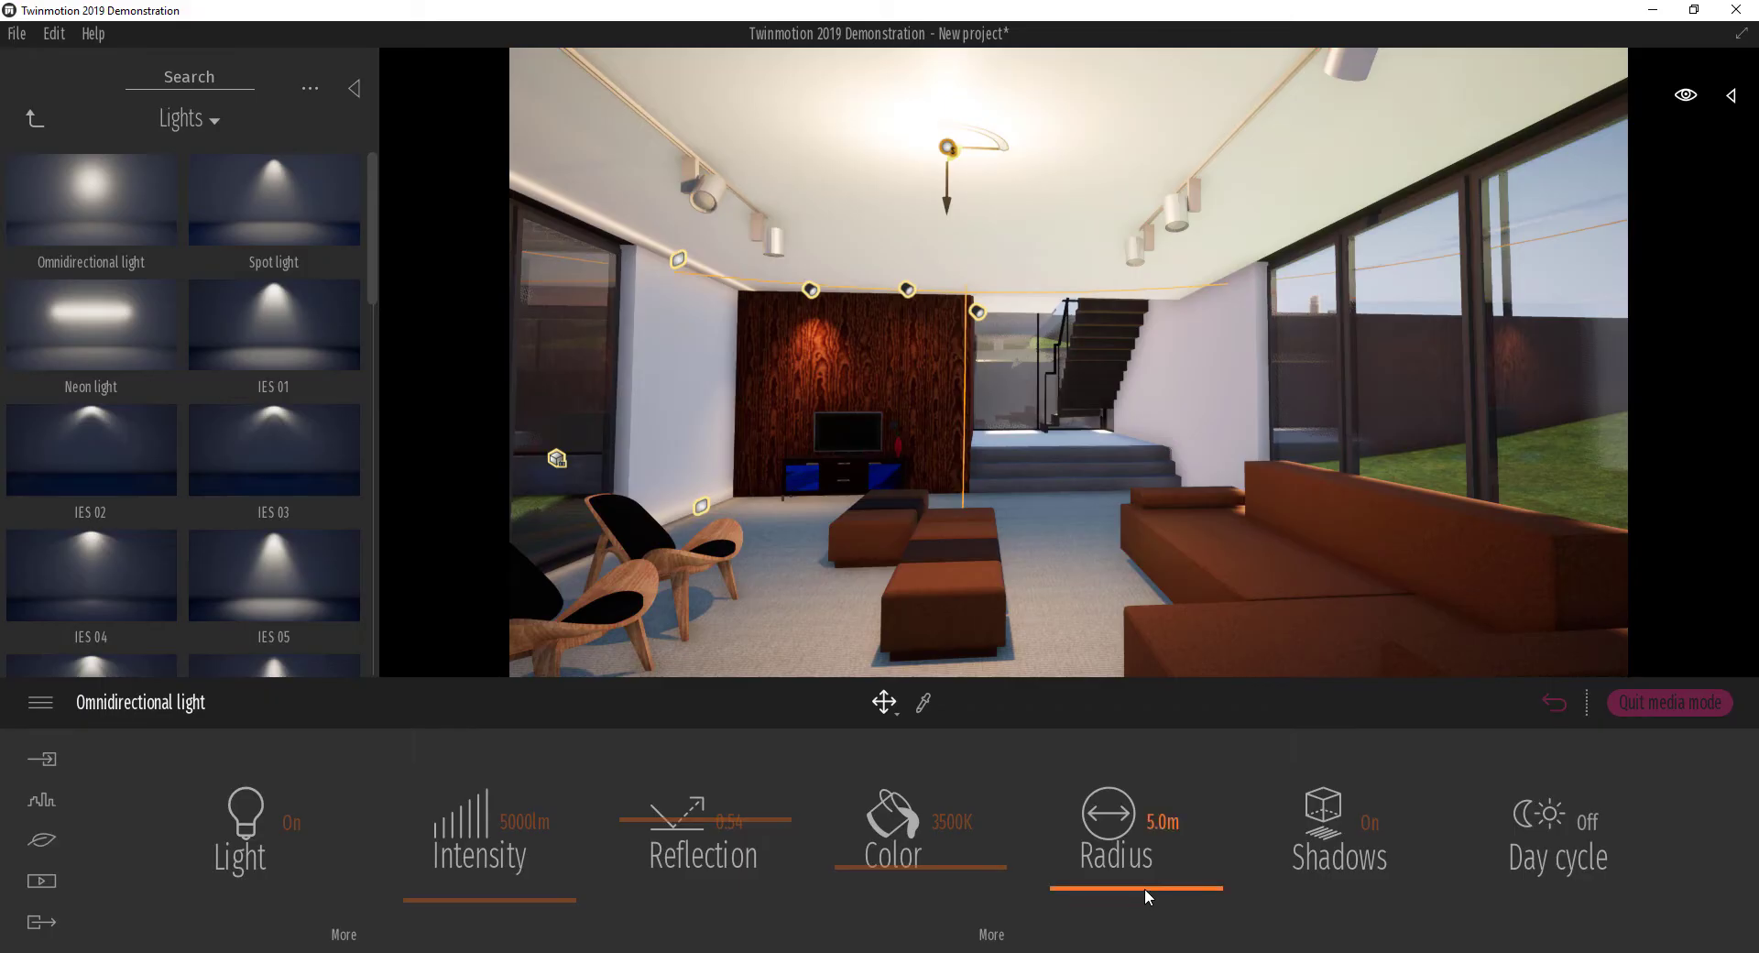
pyautogui.moveTo(1145, 887); pyautogui.dragTo(1145, 818)
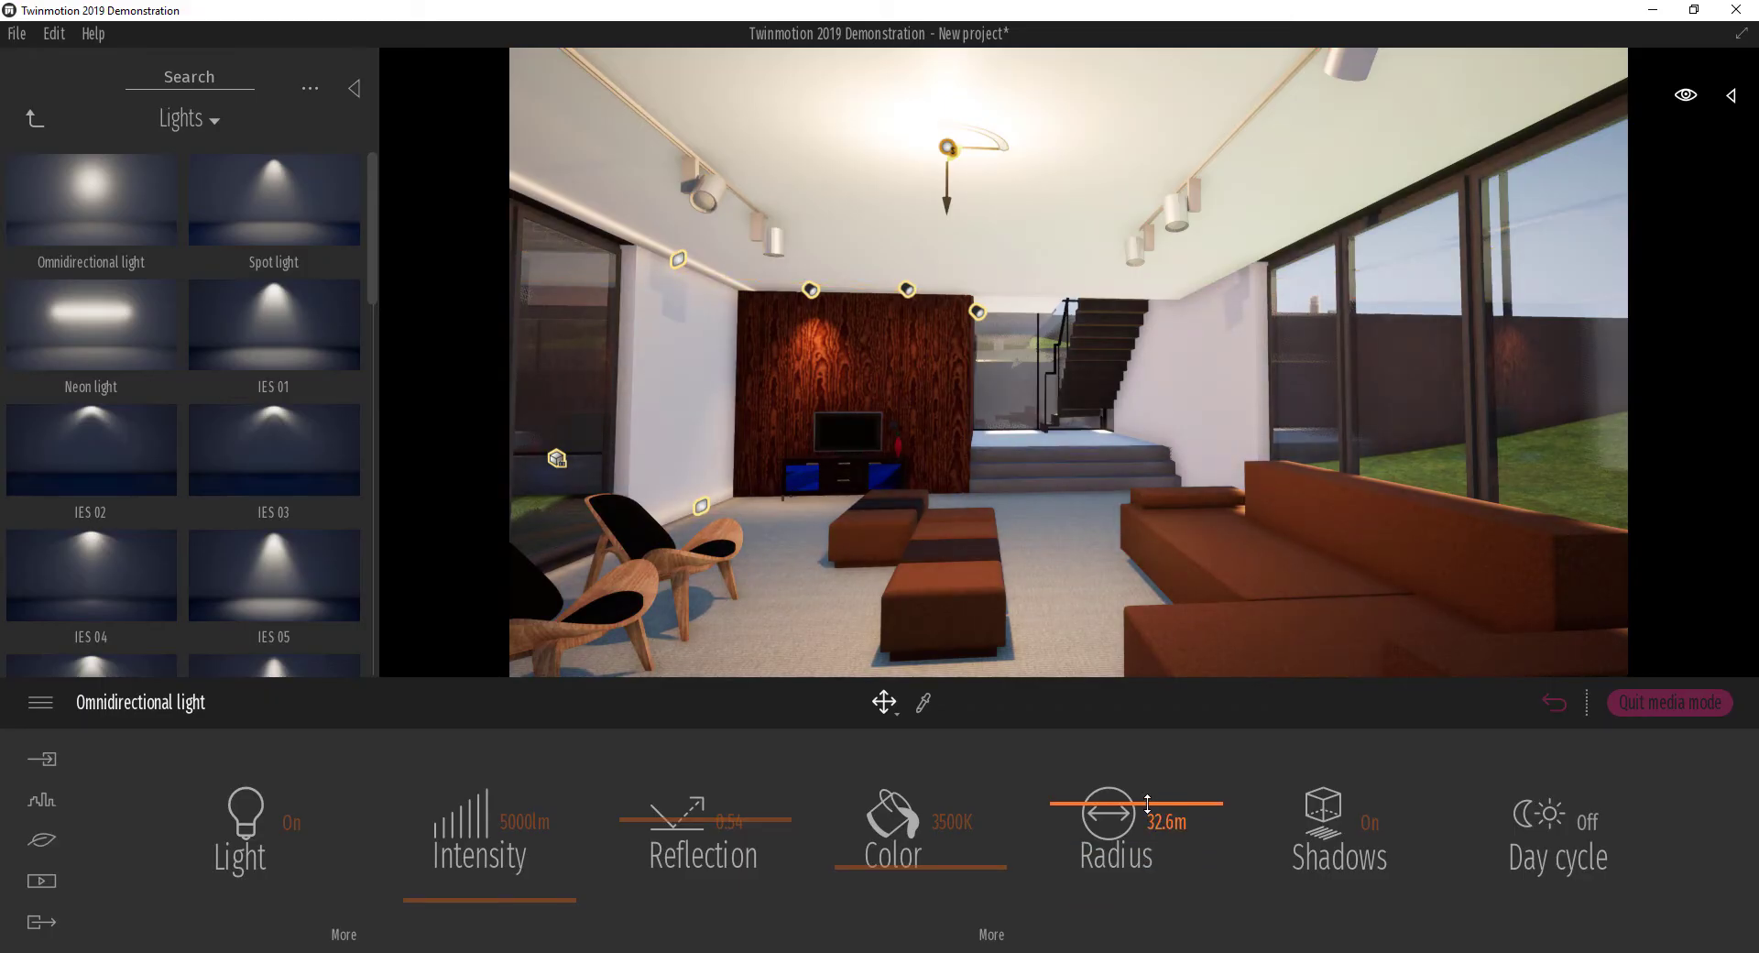
pyautogui.moveTo(1147, 803); pyautogui.dragTo(1141, 886)
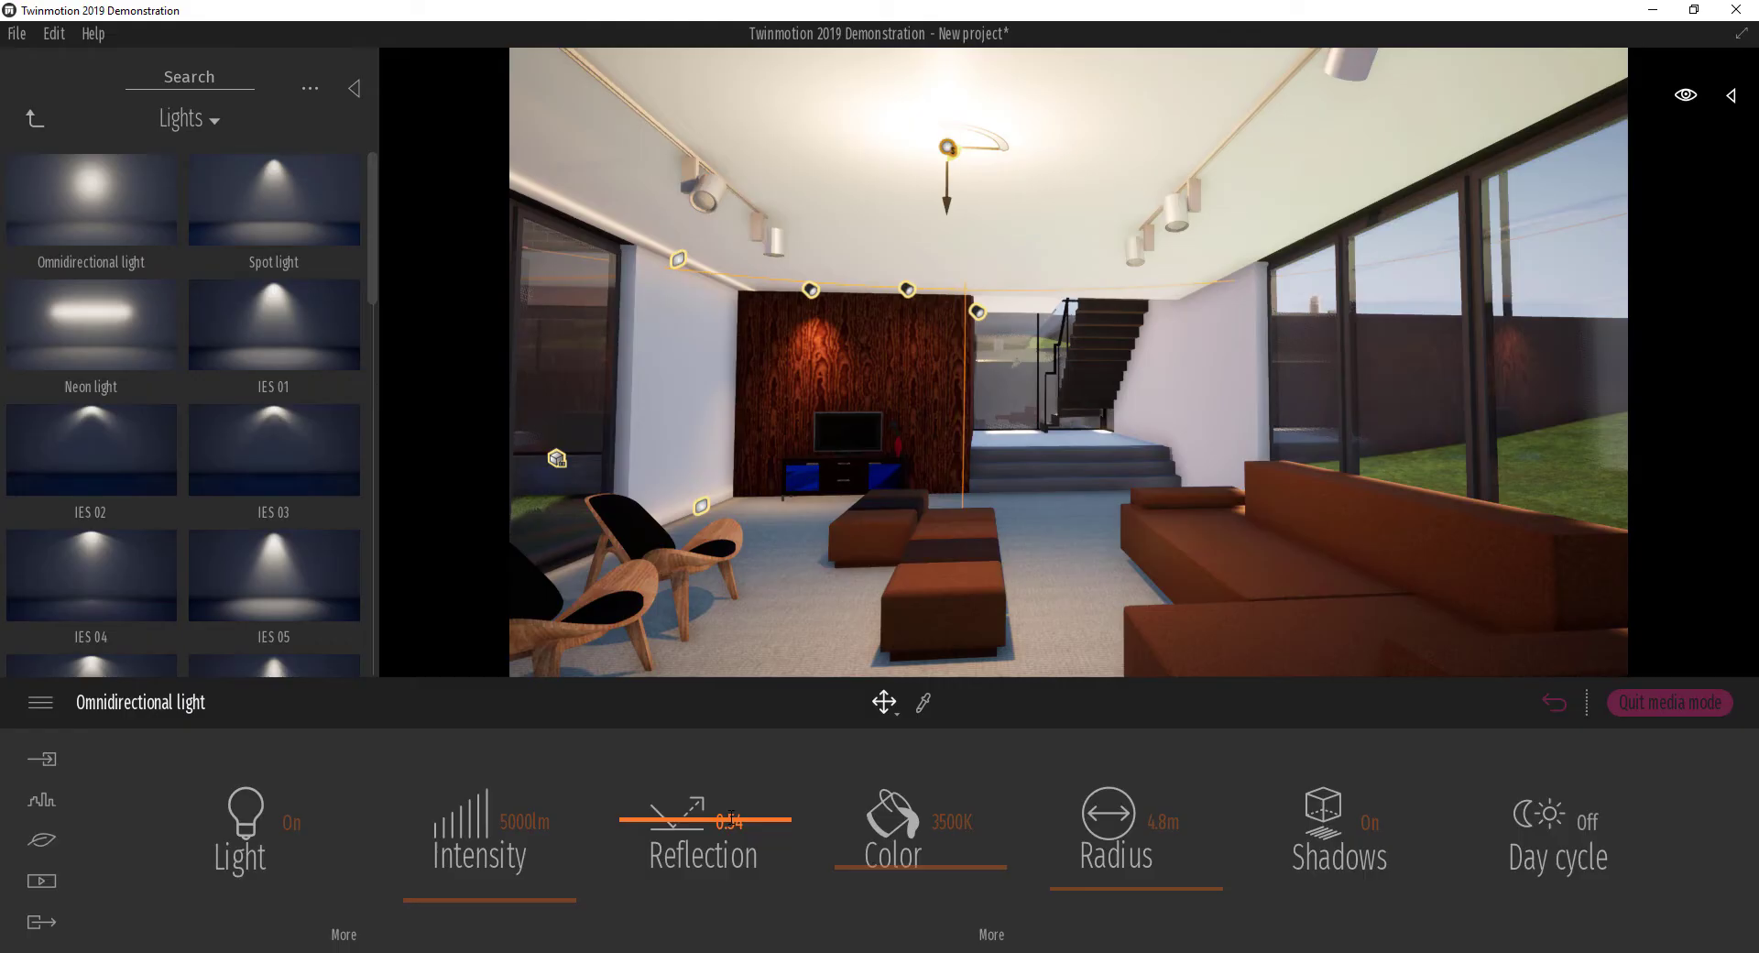
# Set the omnidirectional light's reflection to 0.49, its intensity to 10383 lm and its colour temperature to 2821K
pyautogui.moveTo(655, 815); pyautogui.dragTo(652, 828)
pyautogui.moveTo(542, 905)
pyautogui.mouseDown()
pyautogui.moveTo(539, 852)
pyautogui.moveTo(549, 897)
pyautogui.mouseUp()
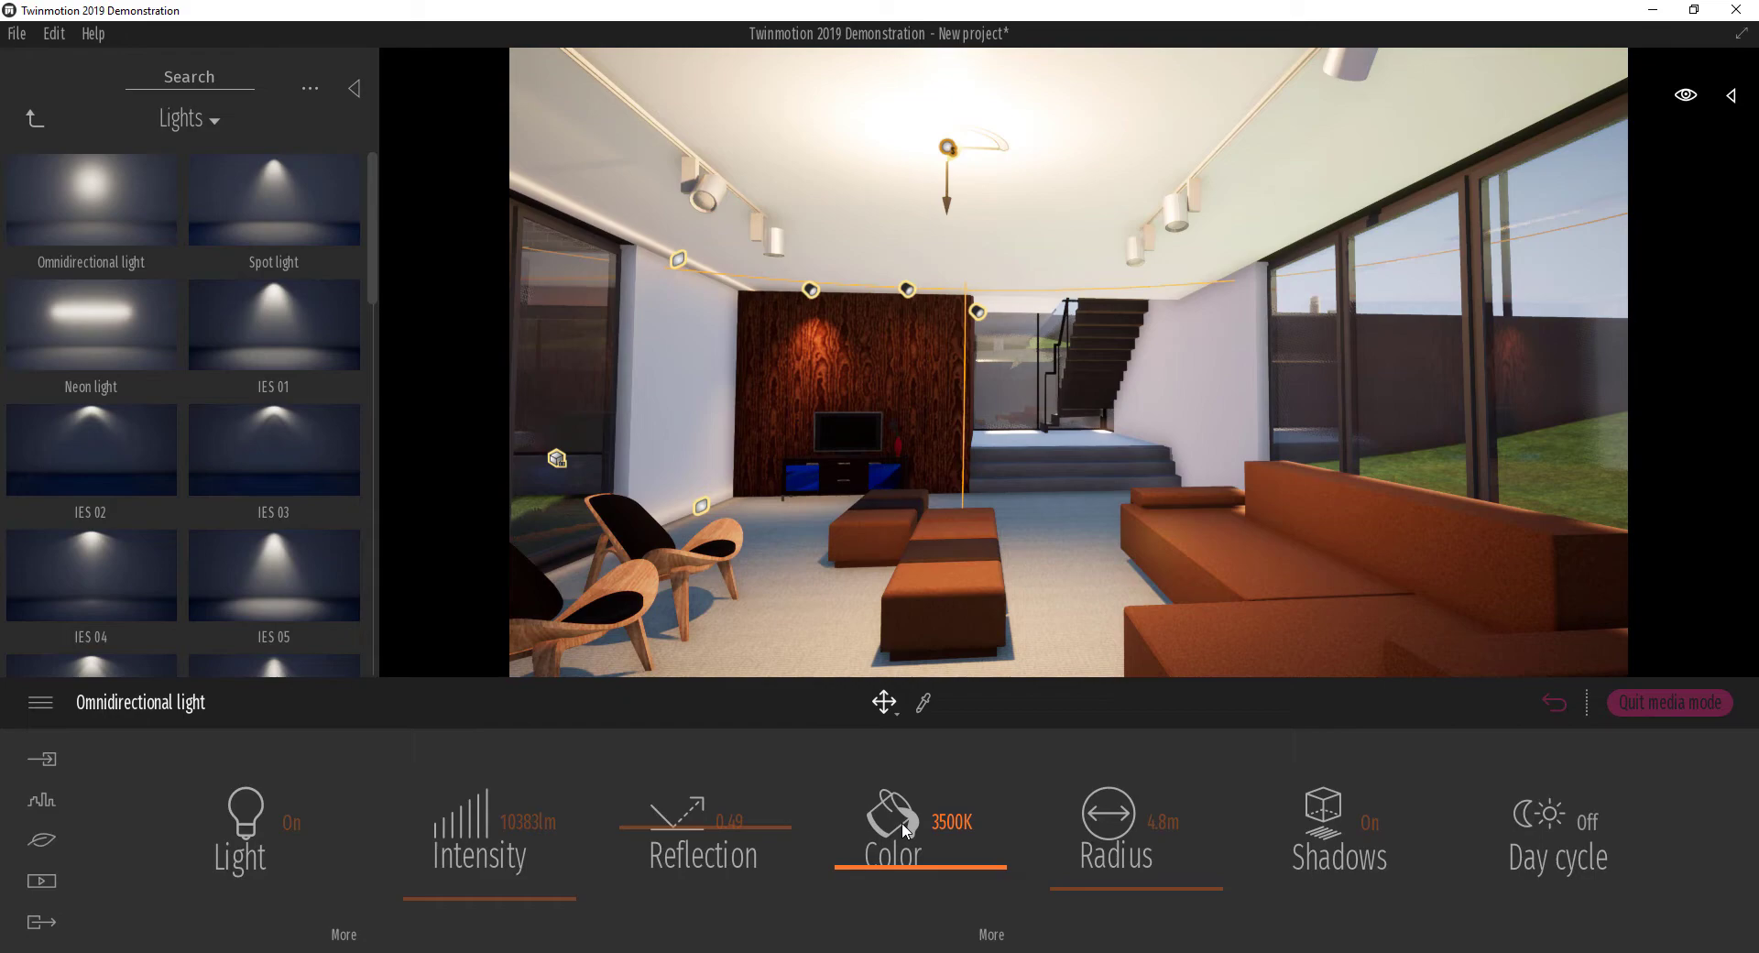
pyautogui.moveTo(928, 863)
pyautogui.mouseDown()
pyautogui.moveTo(929, 748)
pyautogui.moveTo(945, 879)
pyautogui.mouseUp()
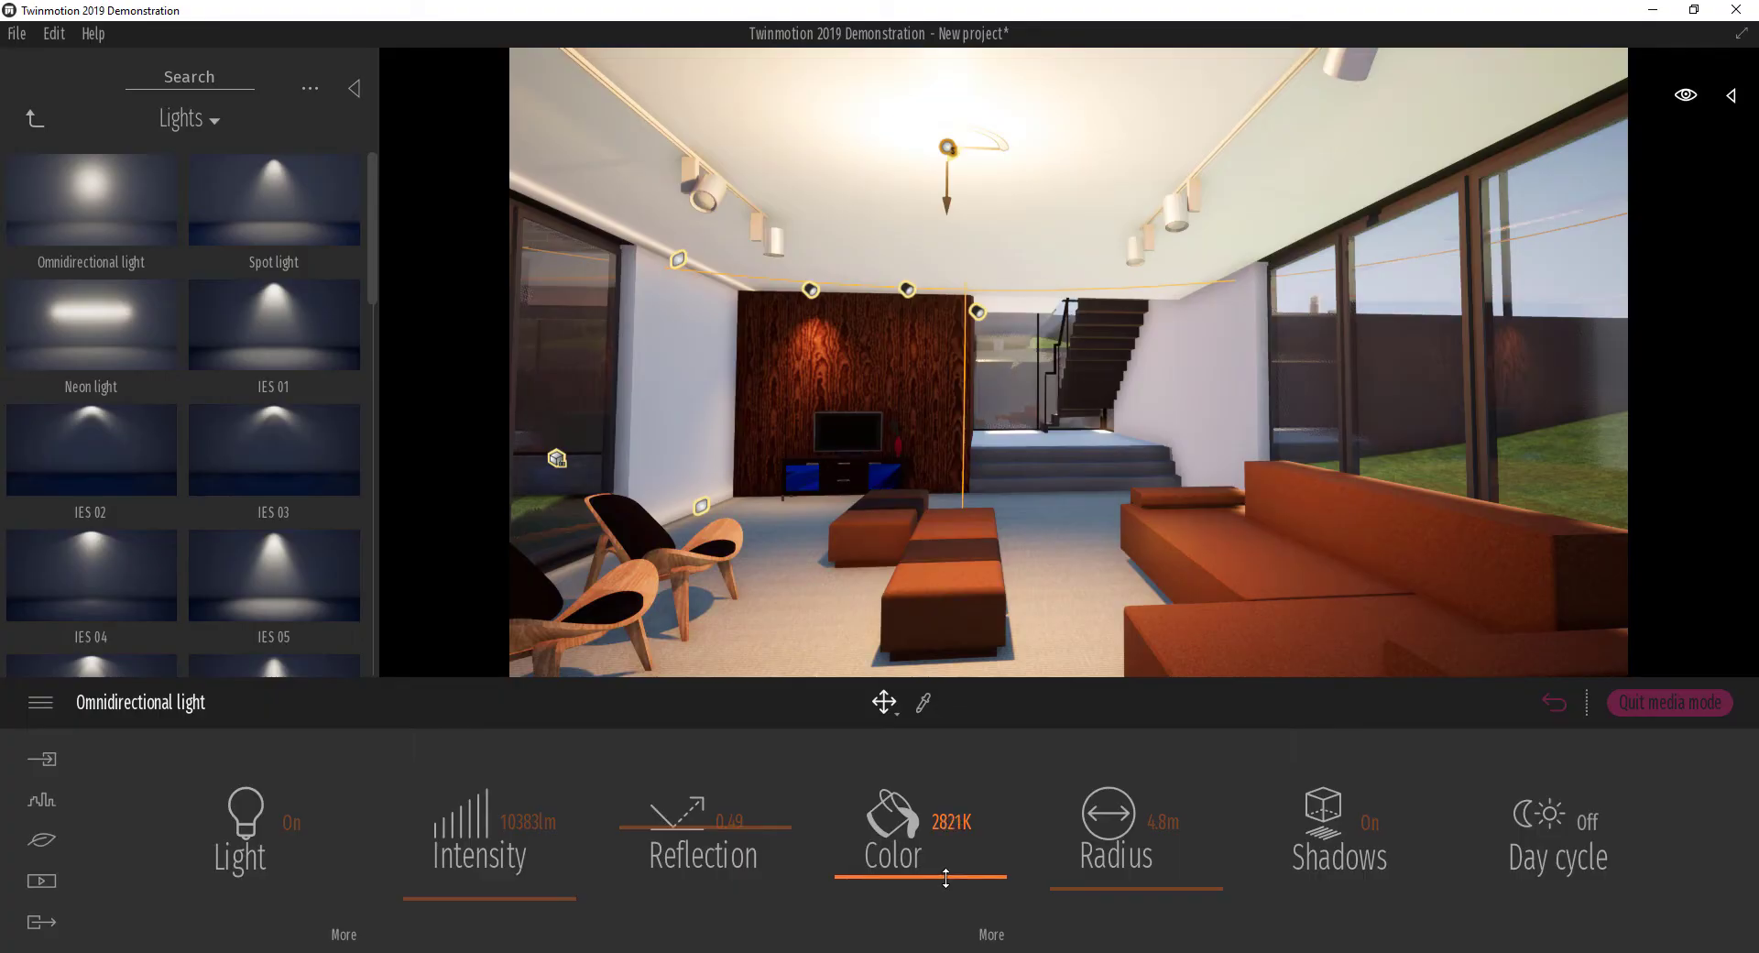
# Open the omnidirectional light's colour picker and shift the colour slightly from white towards pale blue
pyautogui.click(989, 934)
pyautogui.click(910, 834)
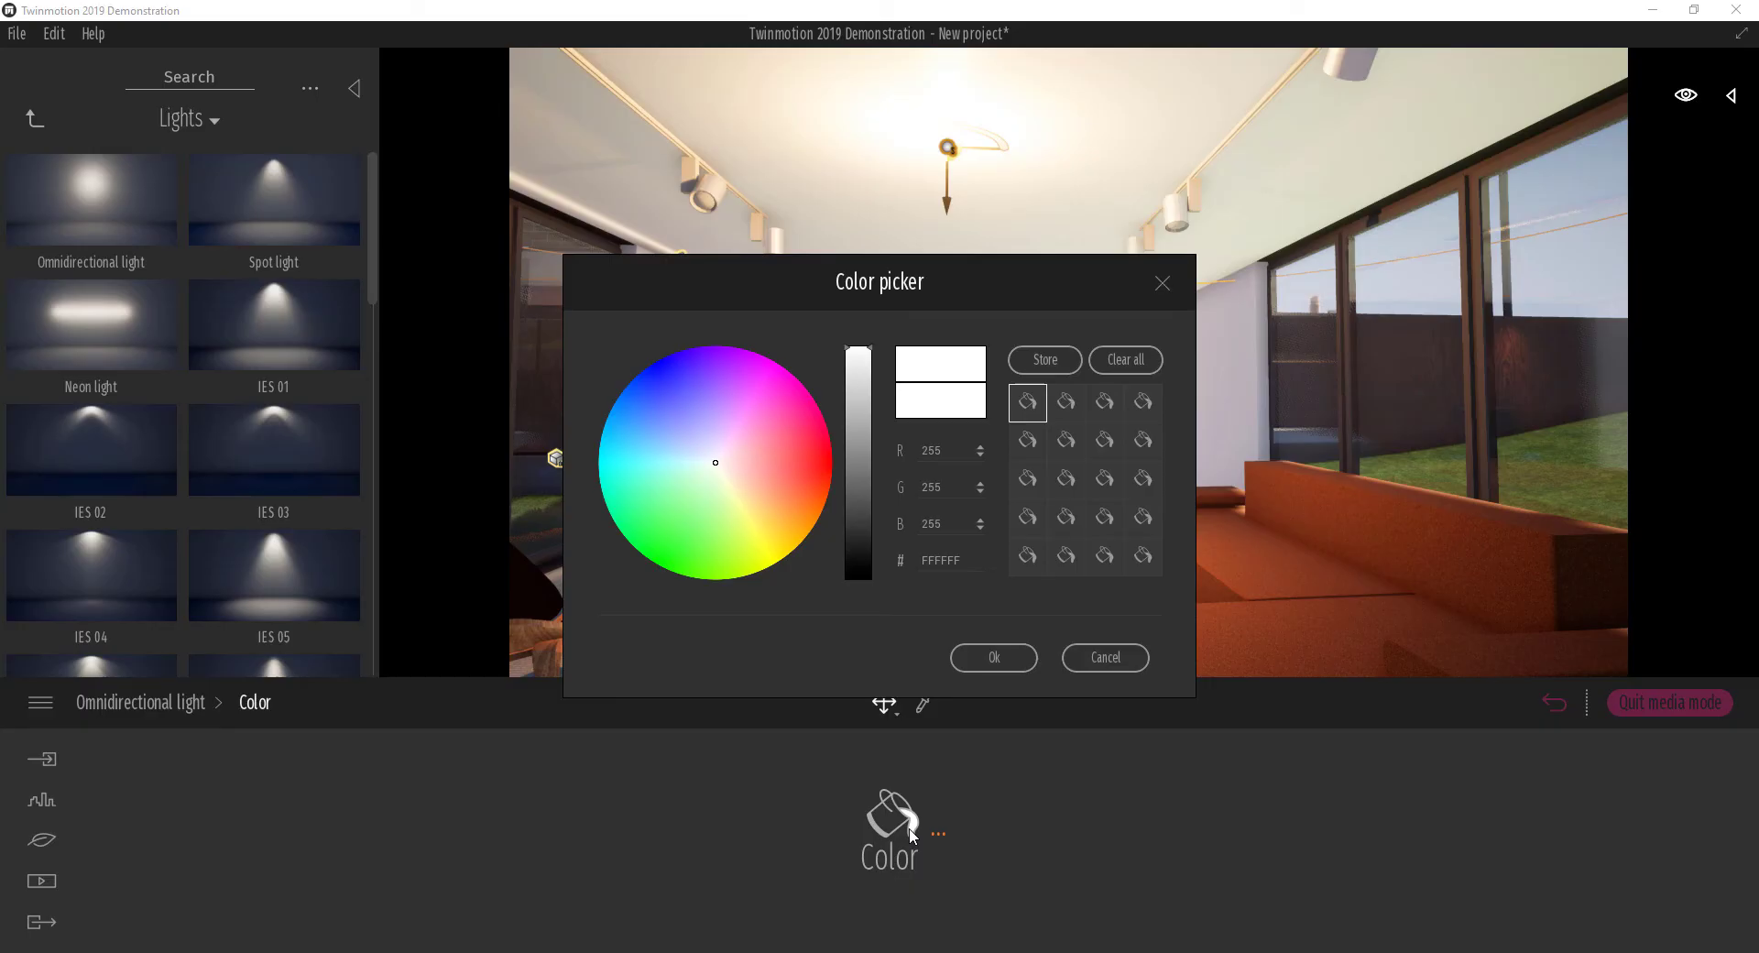
pyautogui.moveTo(711, 464)
pyautogui.mouseDown()
pyautogui.moveTo(676, 540)
pyautogui.moveTo(751, 413)
pyautogui.moveTo(766, 469)
pyautogui.moveTo(690, 483)
pyautogui.moveTo(701, 437)
pyautogui.moveTo(722, 495)
pyautogui.moveTo(695, 483)
pyautogui.moveTo(711, 463)
pyautogui.moveTo(718, 481)
pyautogui.moveTo(693, 483)
pyautogui.moveTo(696, 451)
pyautogui.mouseUp()
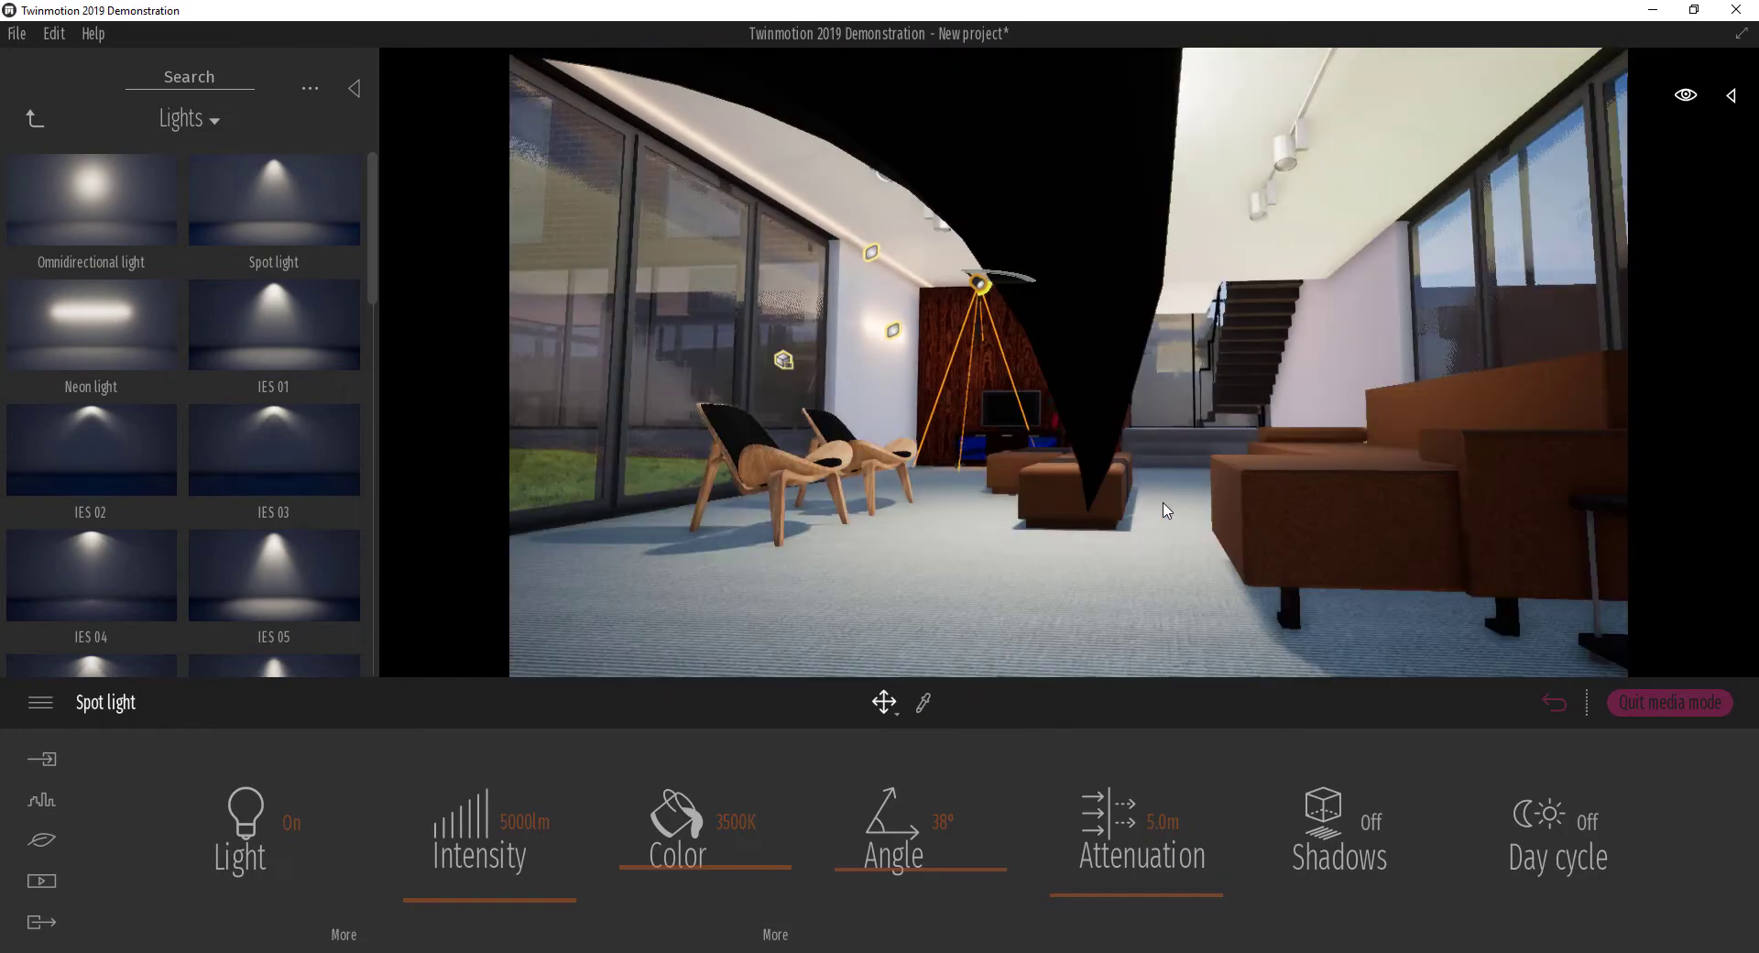
# Place a Box 1m primitive from the volumes library on the lawn outside the living room window
pyautogui.scroll(-3, 1087, 478)
pyautogui.keyDown('shift'); pyautogui.moveTo(1087, 479); pyautogui.dragTo(1191, 513, button='middle'); pyautogui.keyUp('shift')
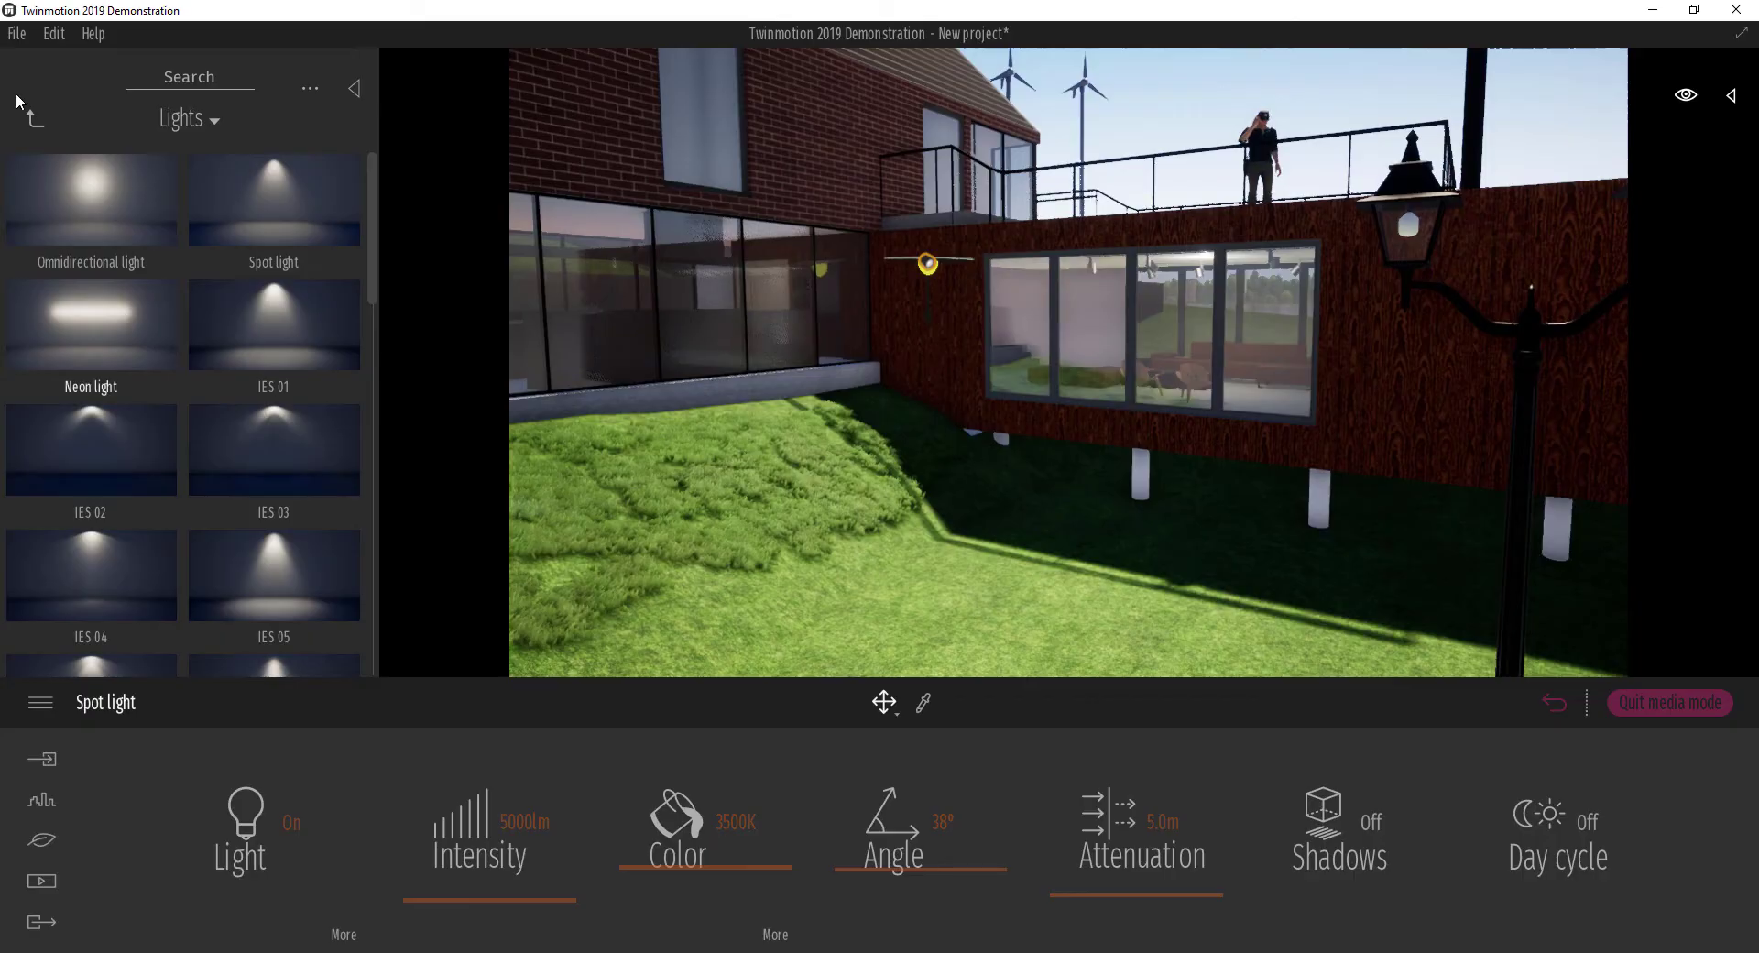
pyautogui.click(33, 119)
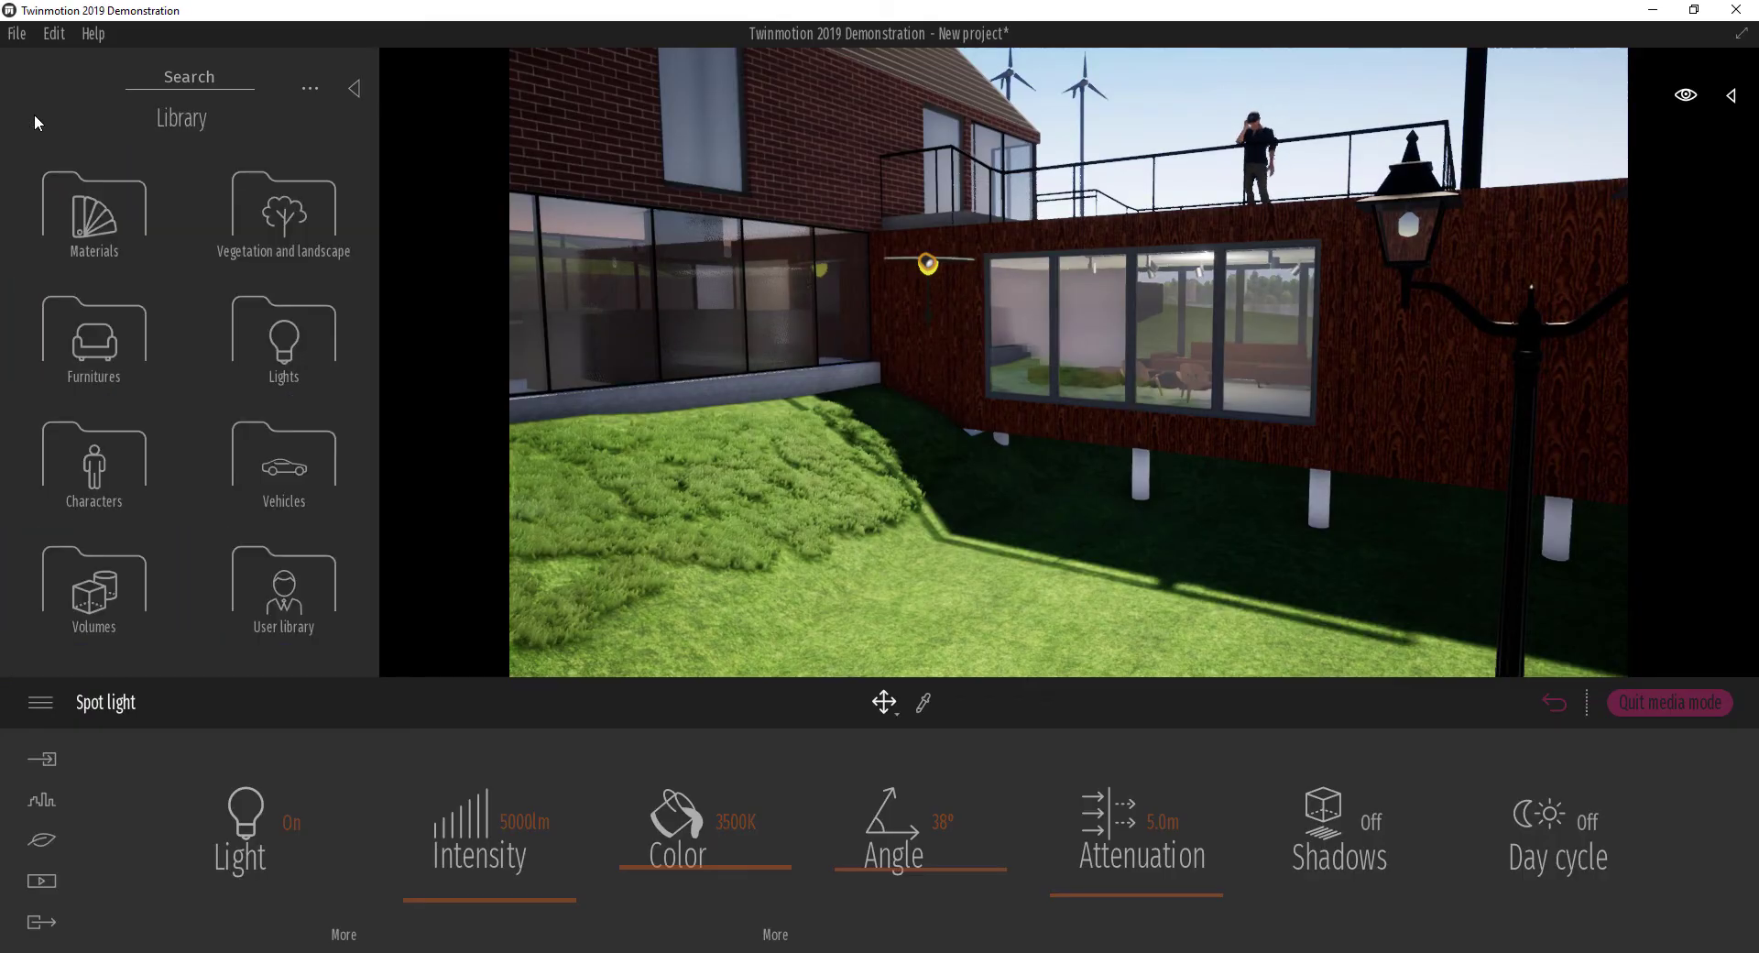
pyautogui.click(108, 353)
pyautogui.click(110, 355)
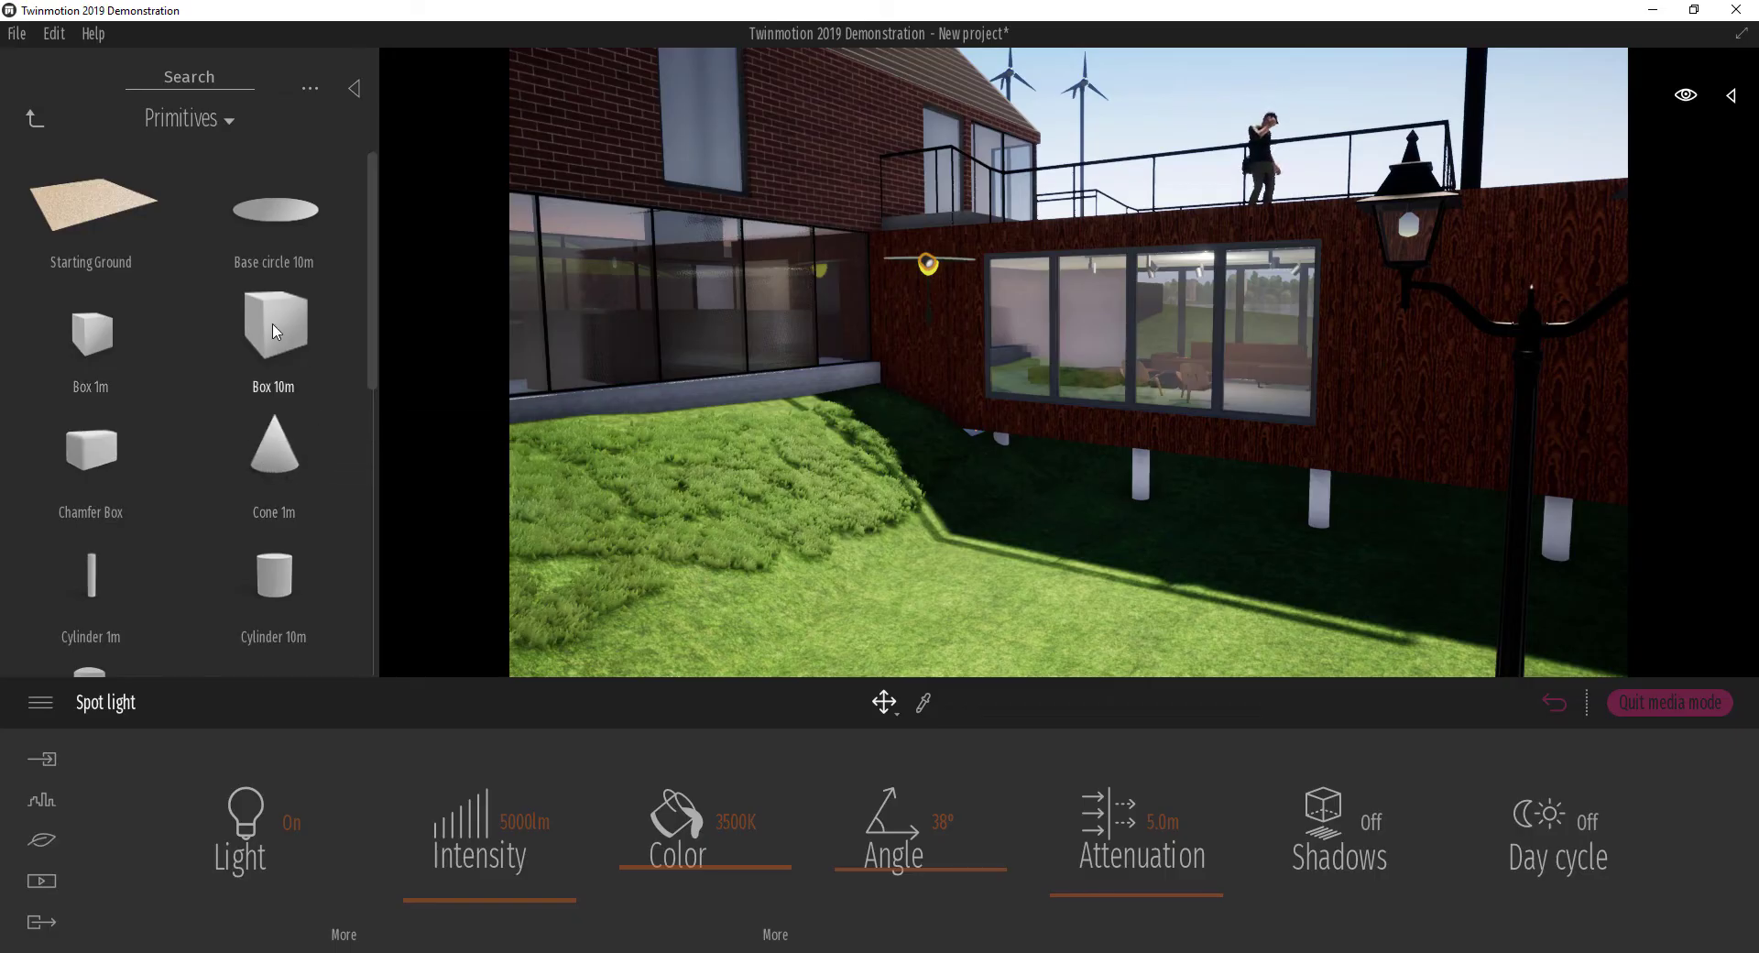
pyautogui.moveTo(678, 465); pyautogui.dragTo(954, 609)
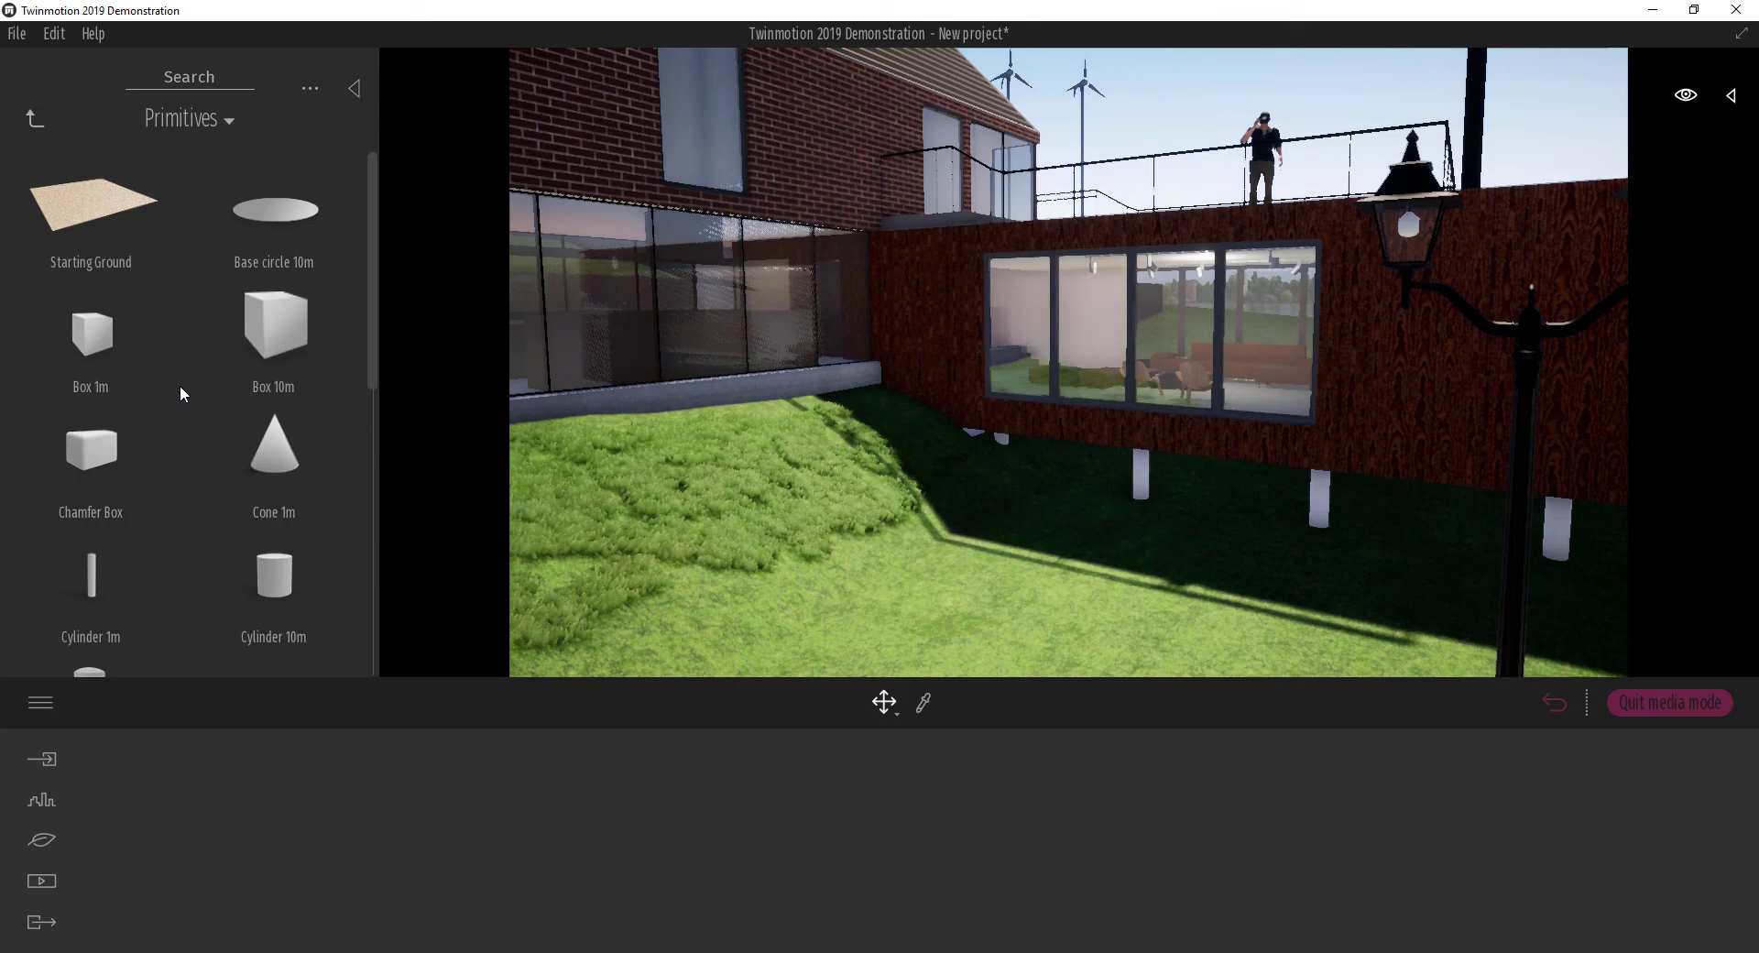
pyautogui.moveTo(92, 334); pyautogui.dragTo(977, 590)
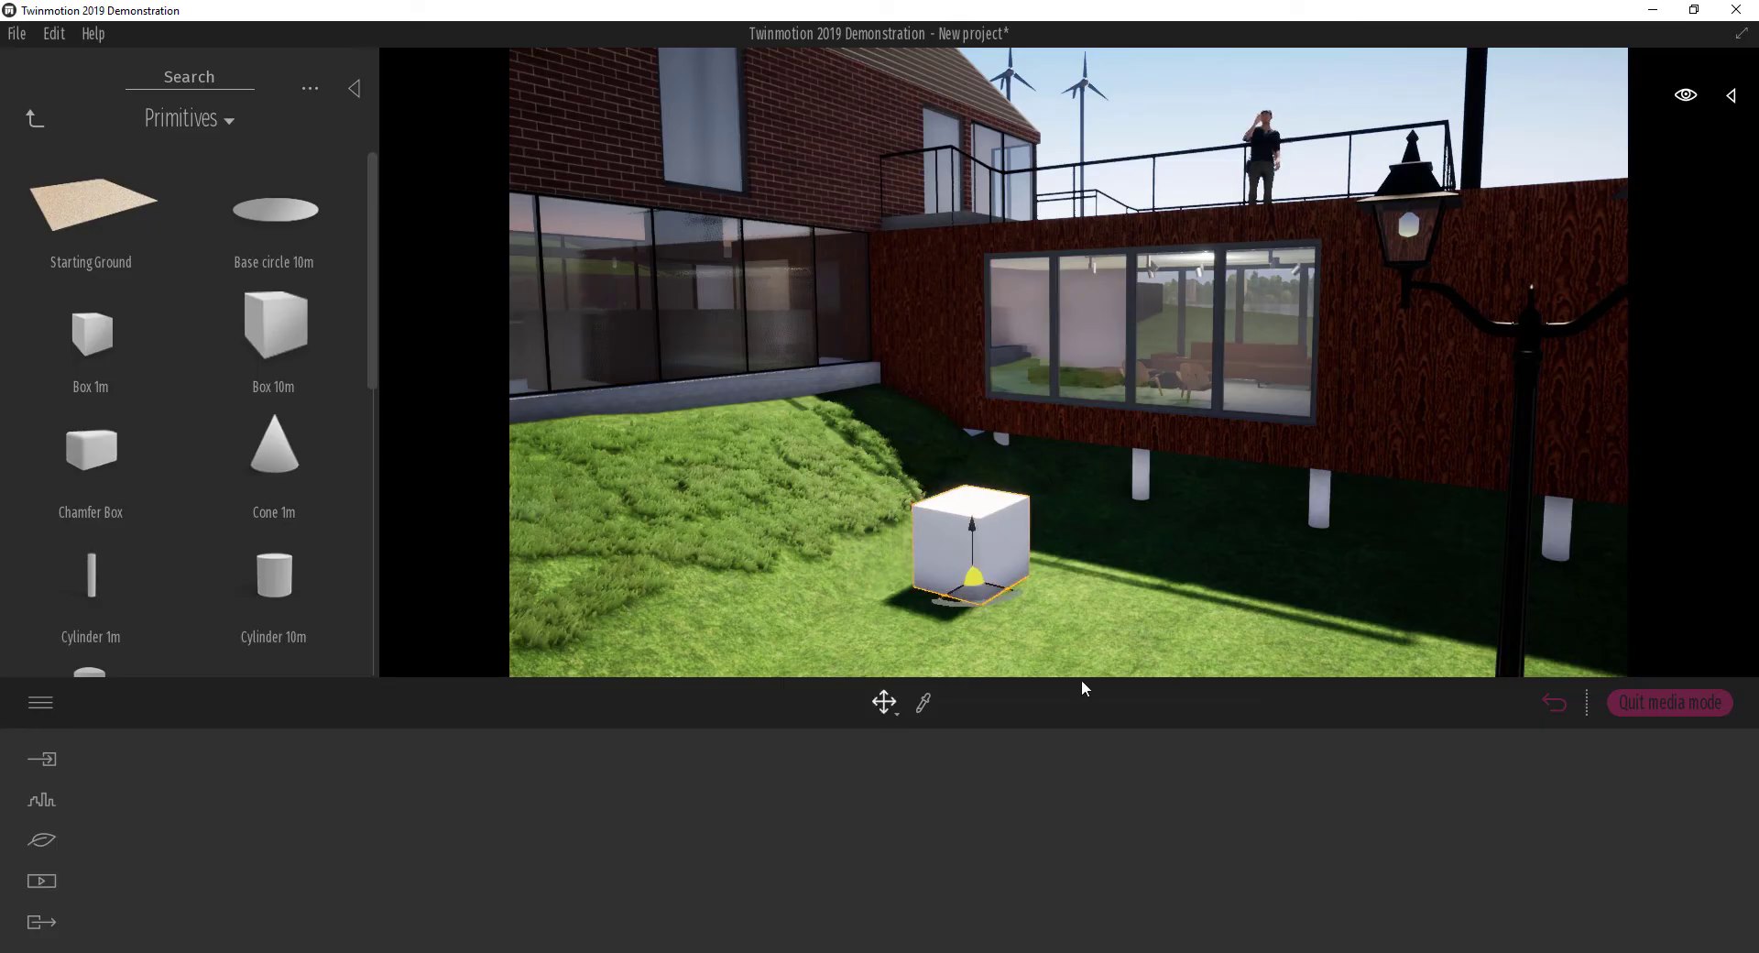
# Pick the lawn box's material, change its colour to the light violet-blue 9288FF and set its glow to 72%
pyautogui.click(925, 703)
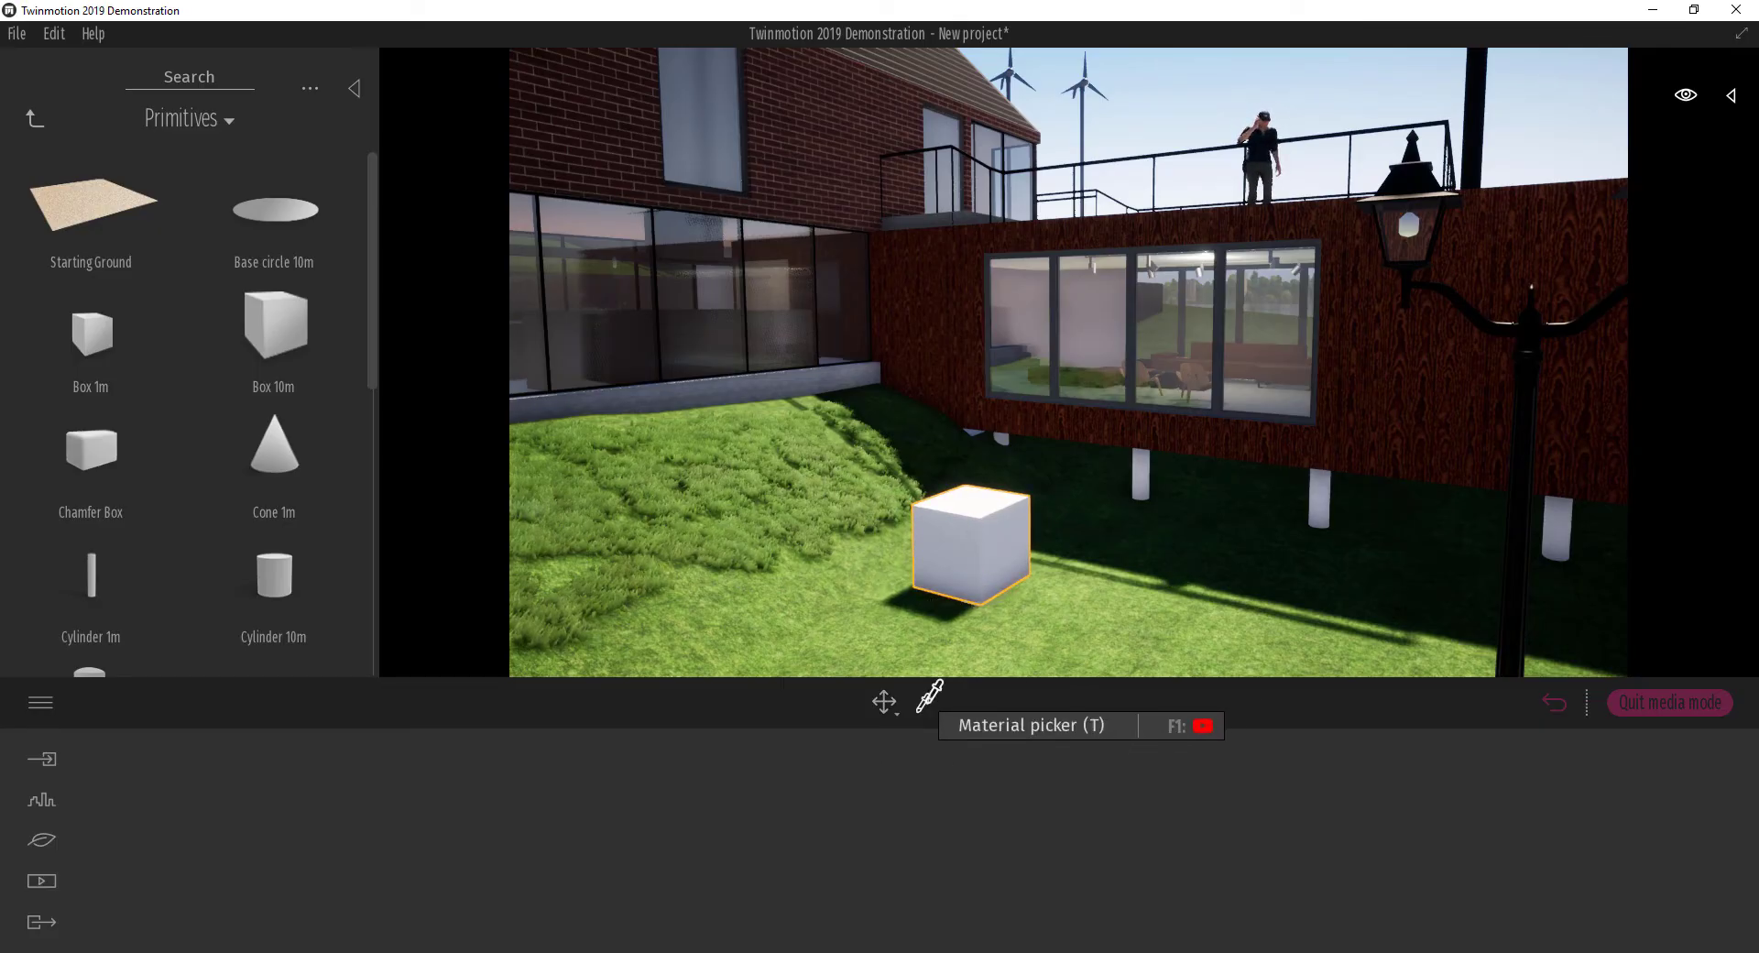
pyautogui.click(980, 499)
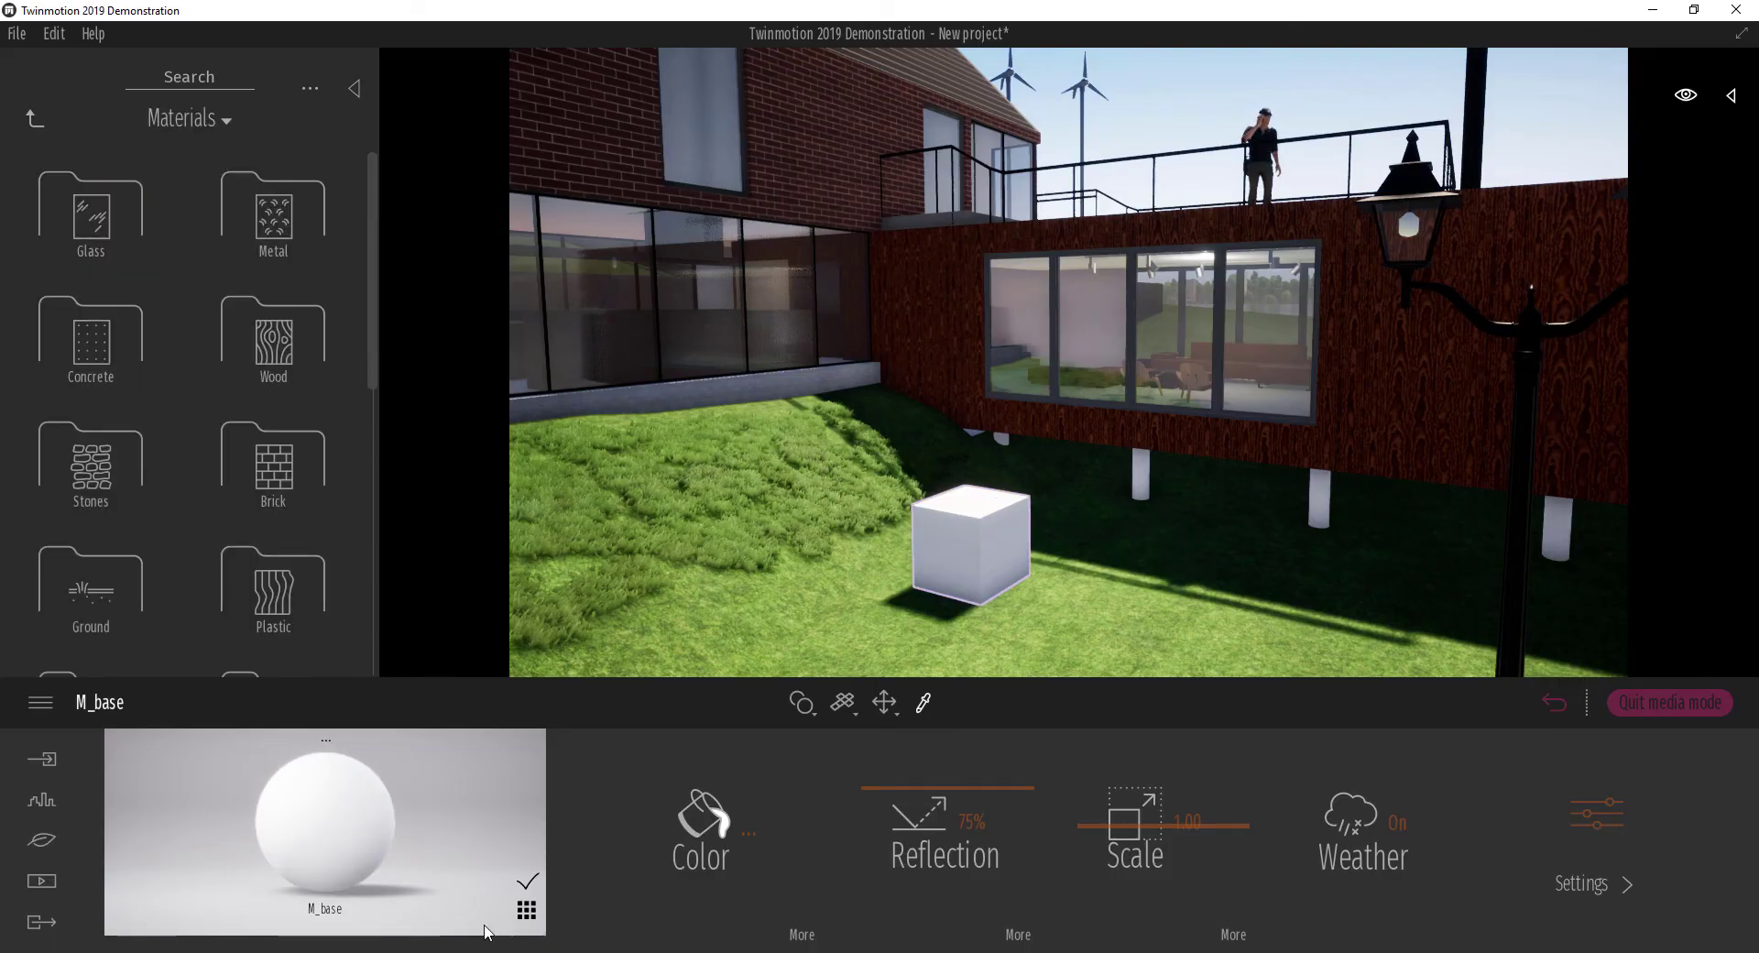
pyautogui.click(703, 817)
pyautogui.click(692, 414)
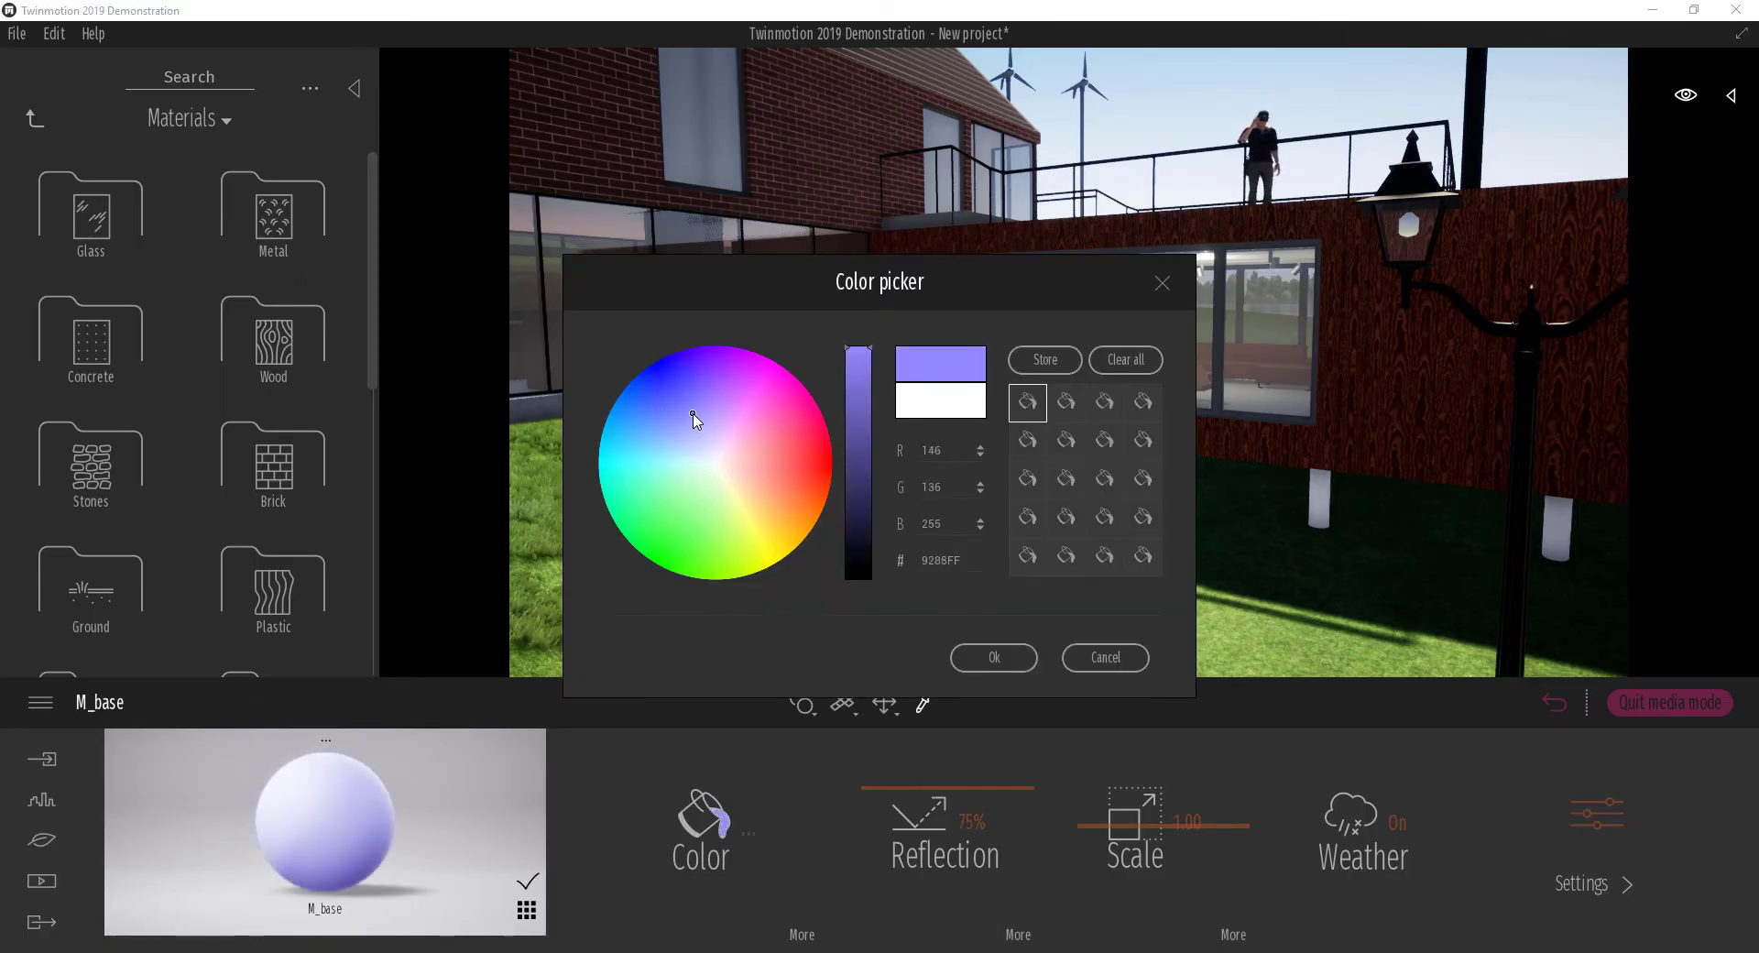
pyautogui.click(992, 659)
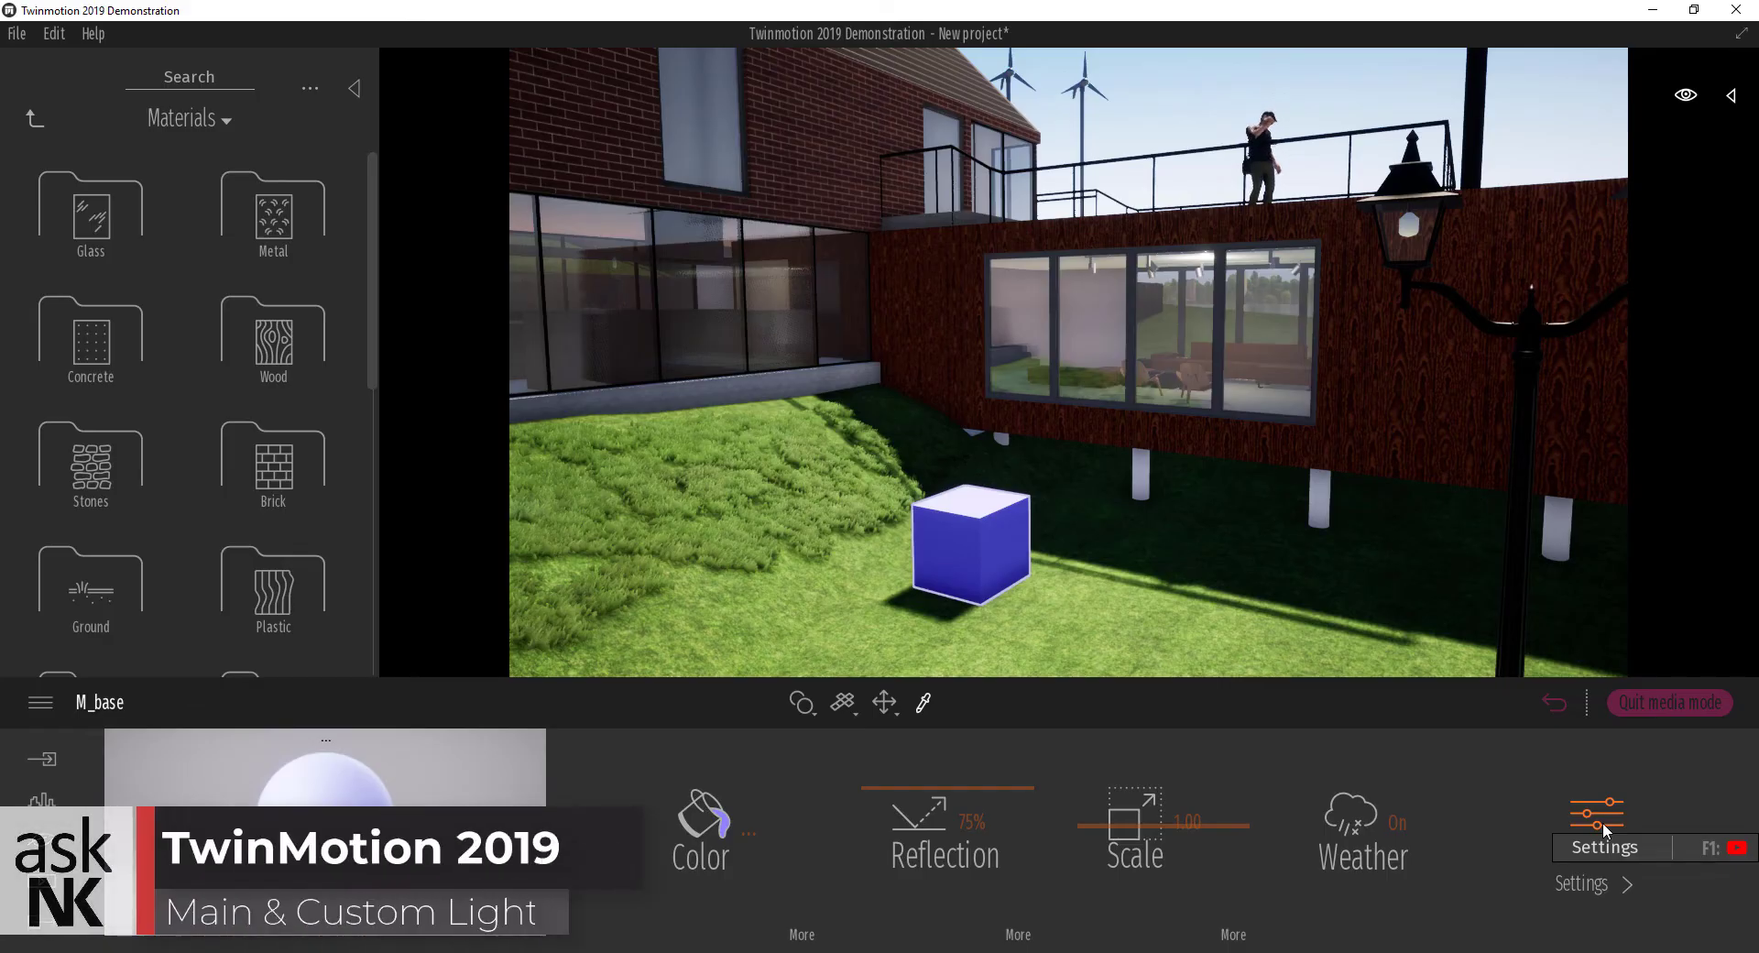
pyautogui.click(1603, 823)
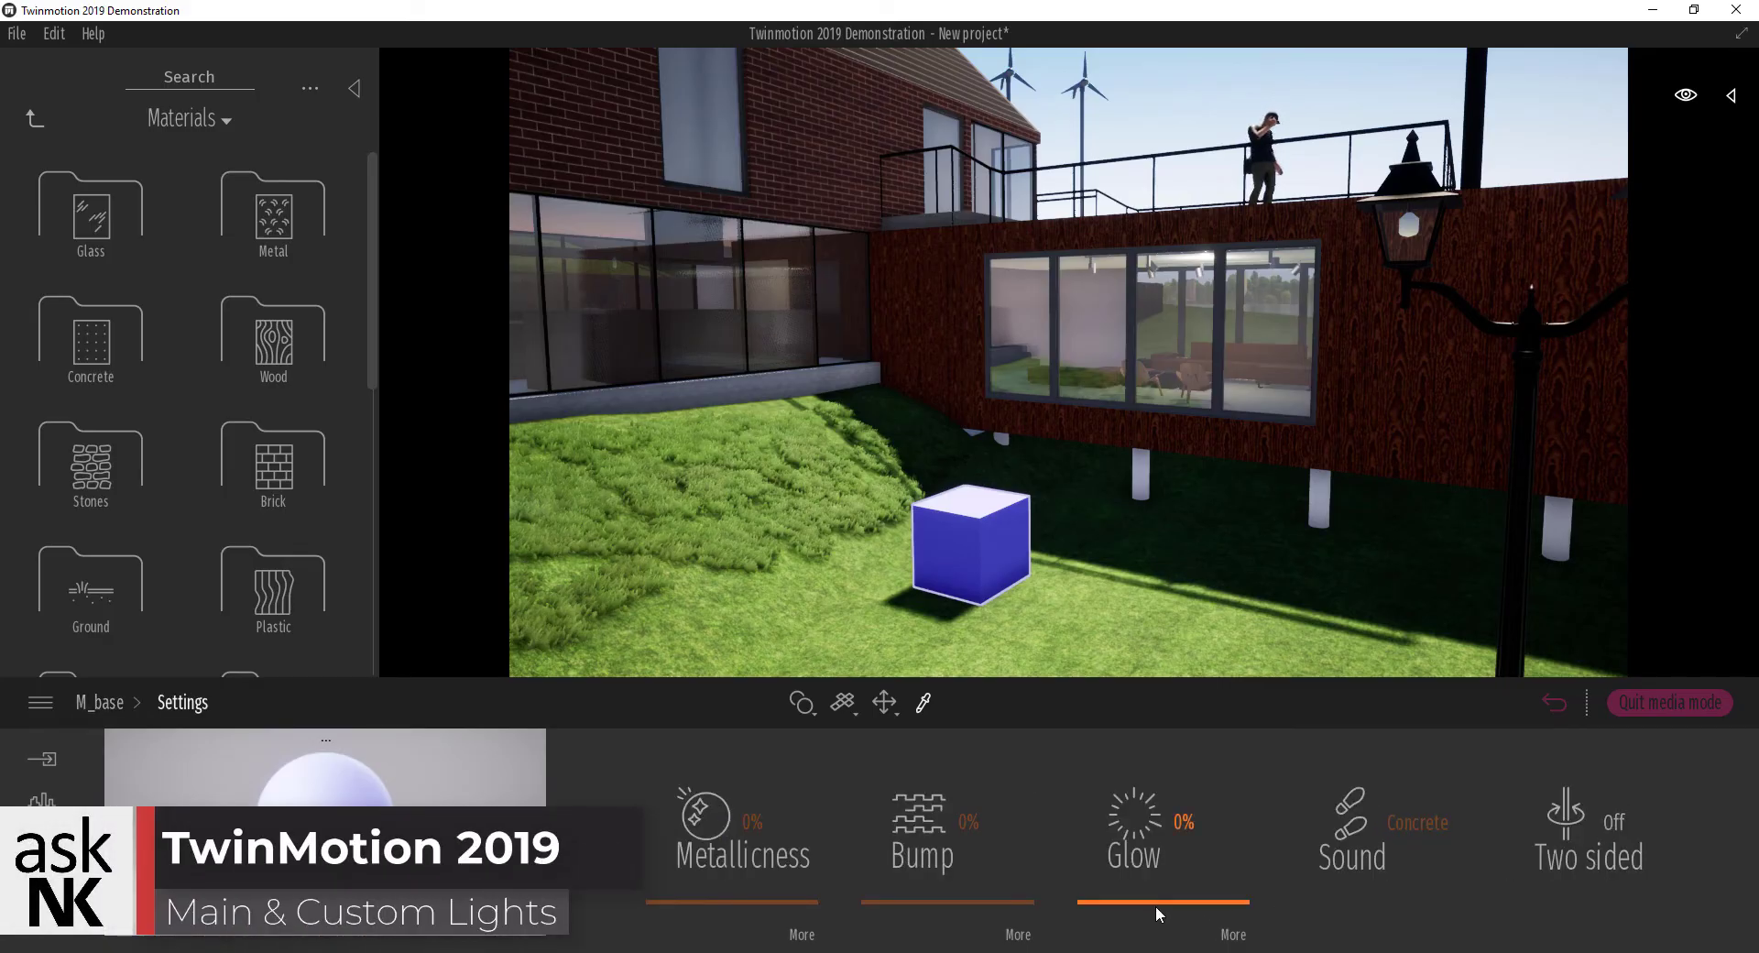
pyautogui.moveTo(1149, 886); pyautogui.dragTo(1149, 790)
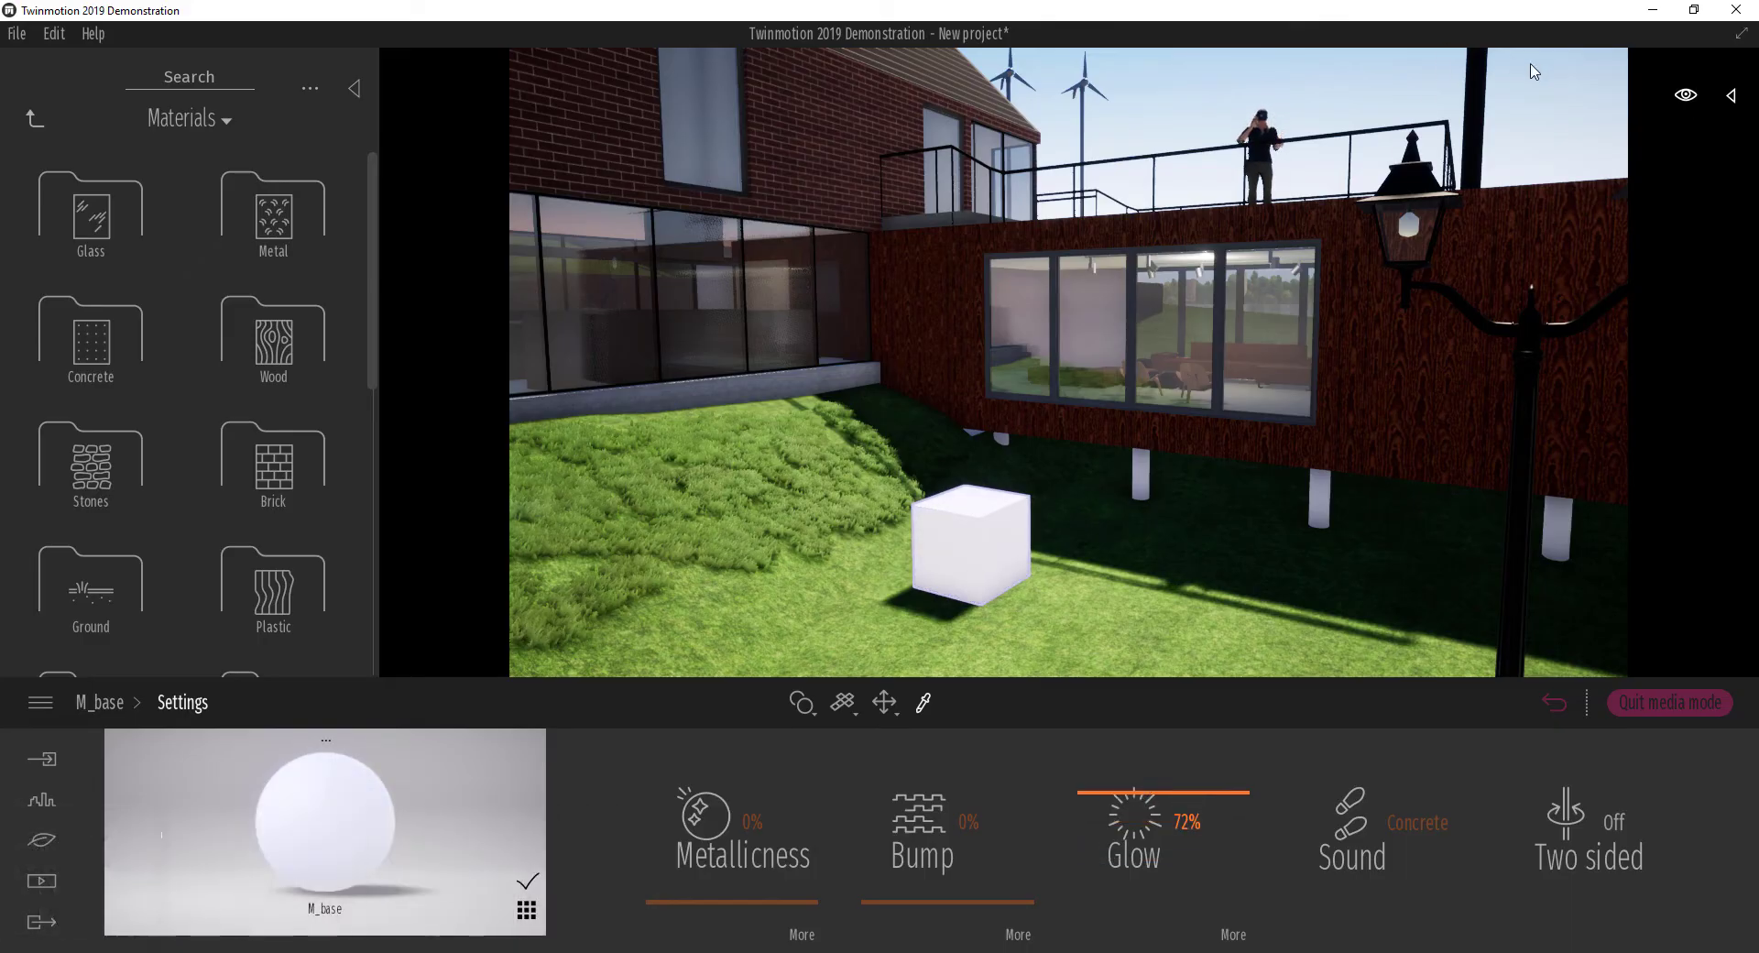
# Change the scene's day time to 23:26 to view the glowing box at night
pyautogui.click(1685, 95)
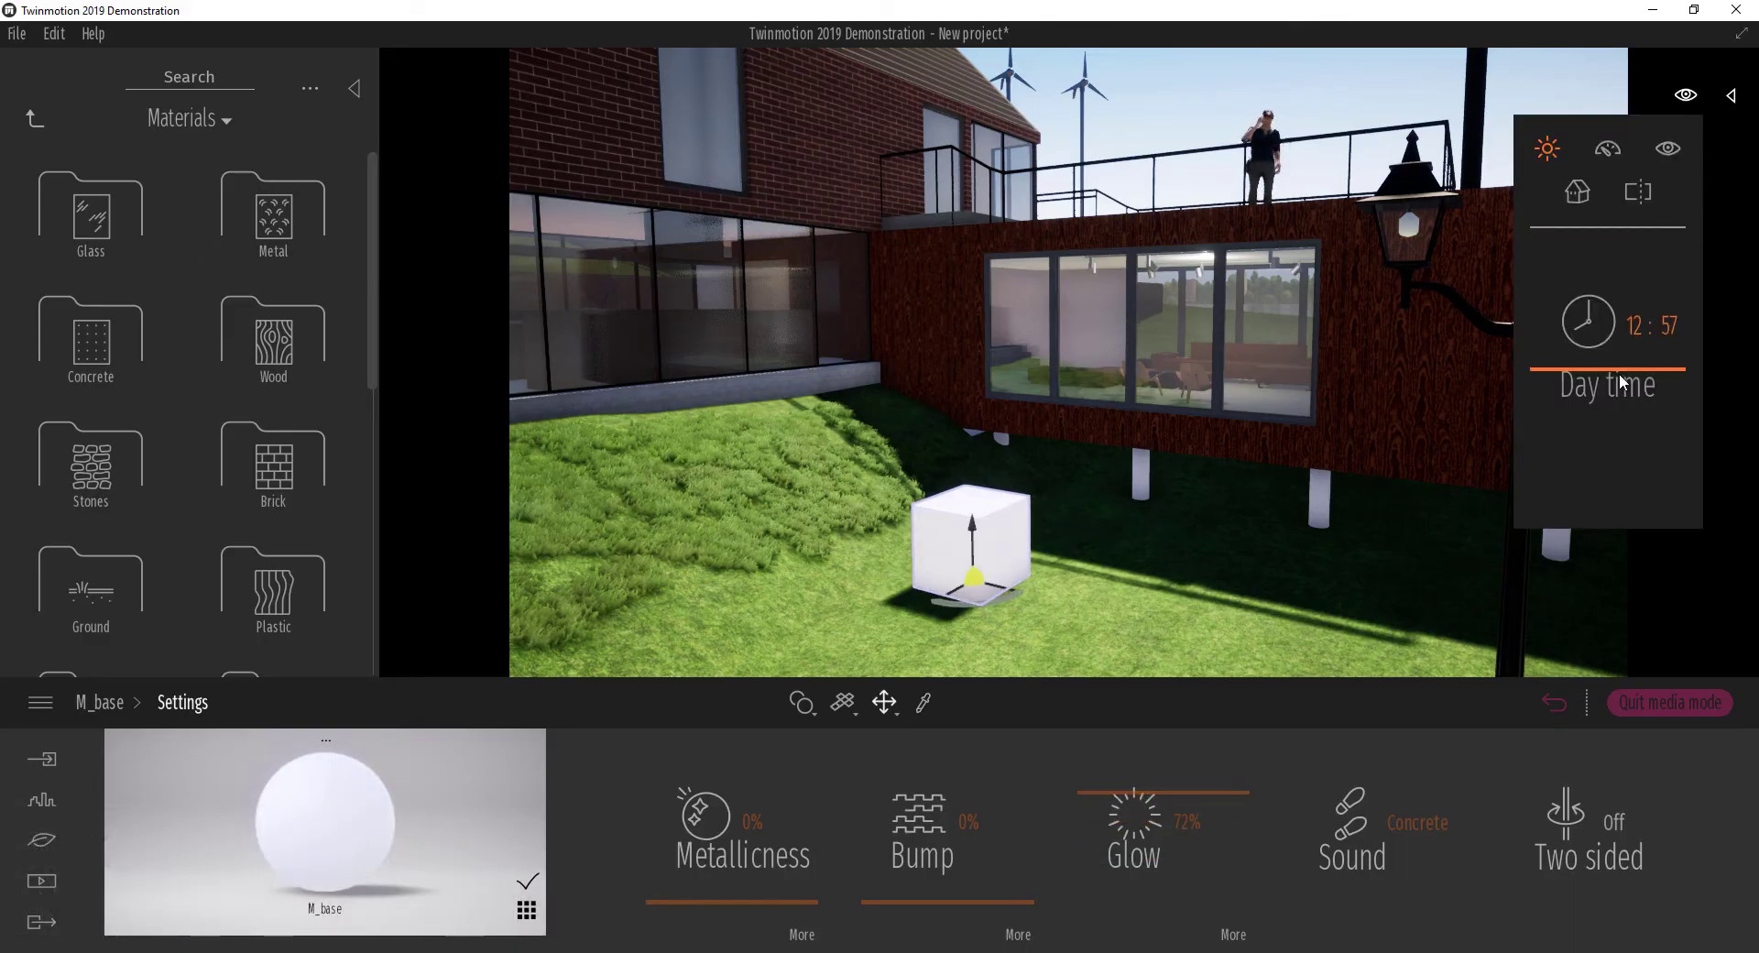
pyautogui.moveTo(1617, 379); pyautogui.dragTo(1642, 459)
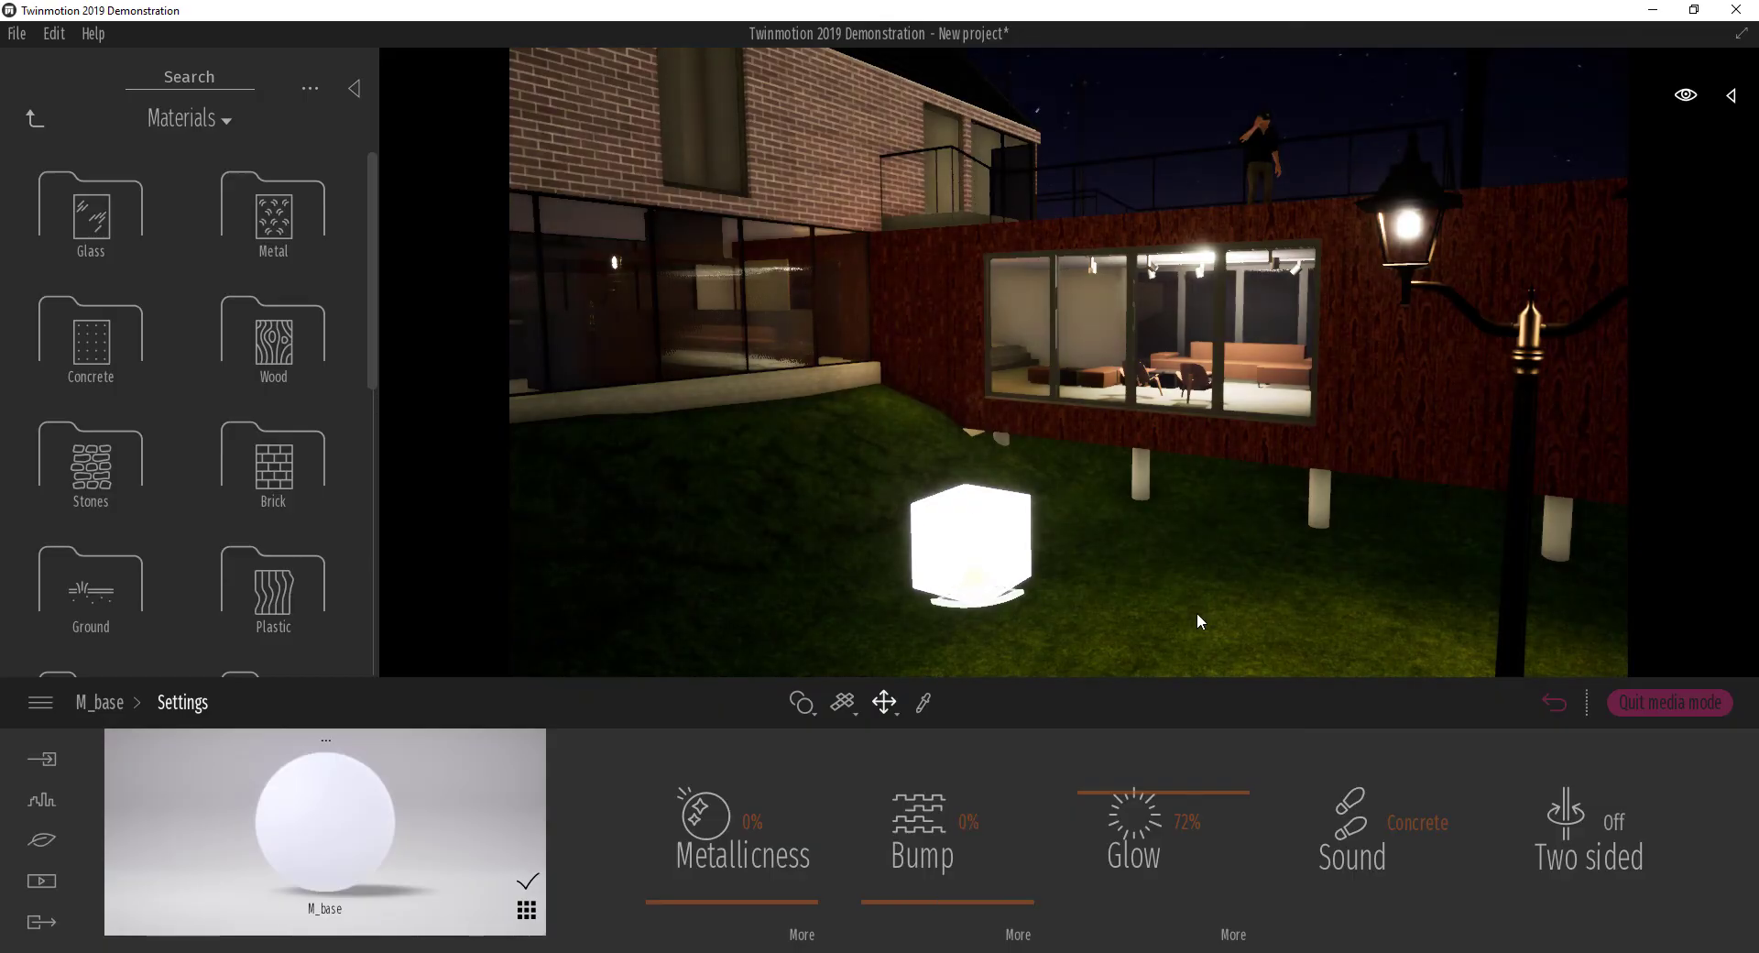
pyautogui.scroll(-4, 1226, 577)
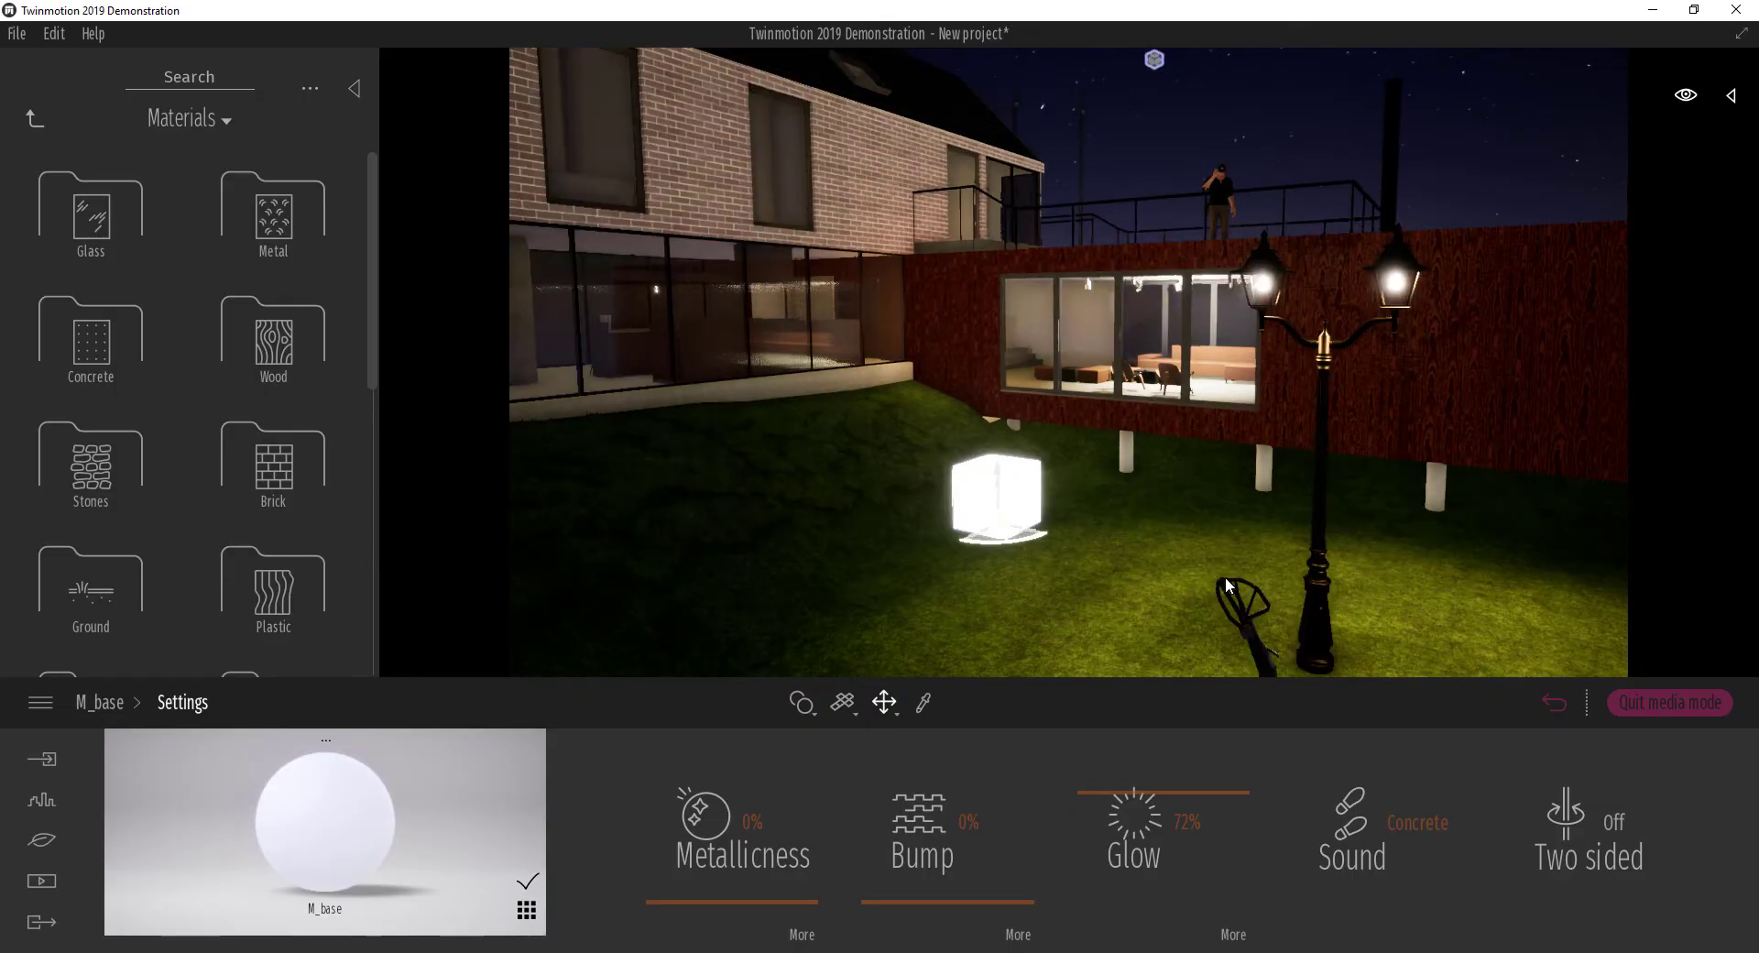
pyautogui.scroll(-2, 1223, 572)
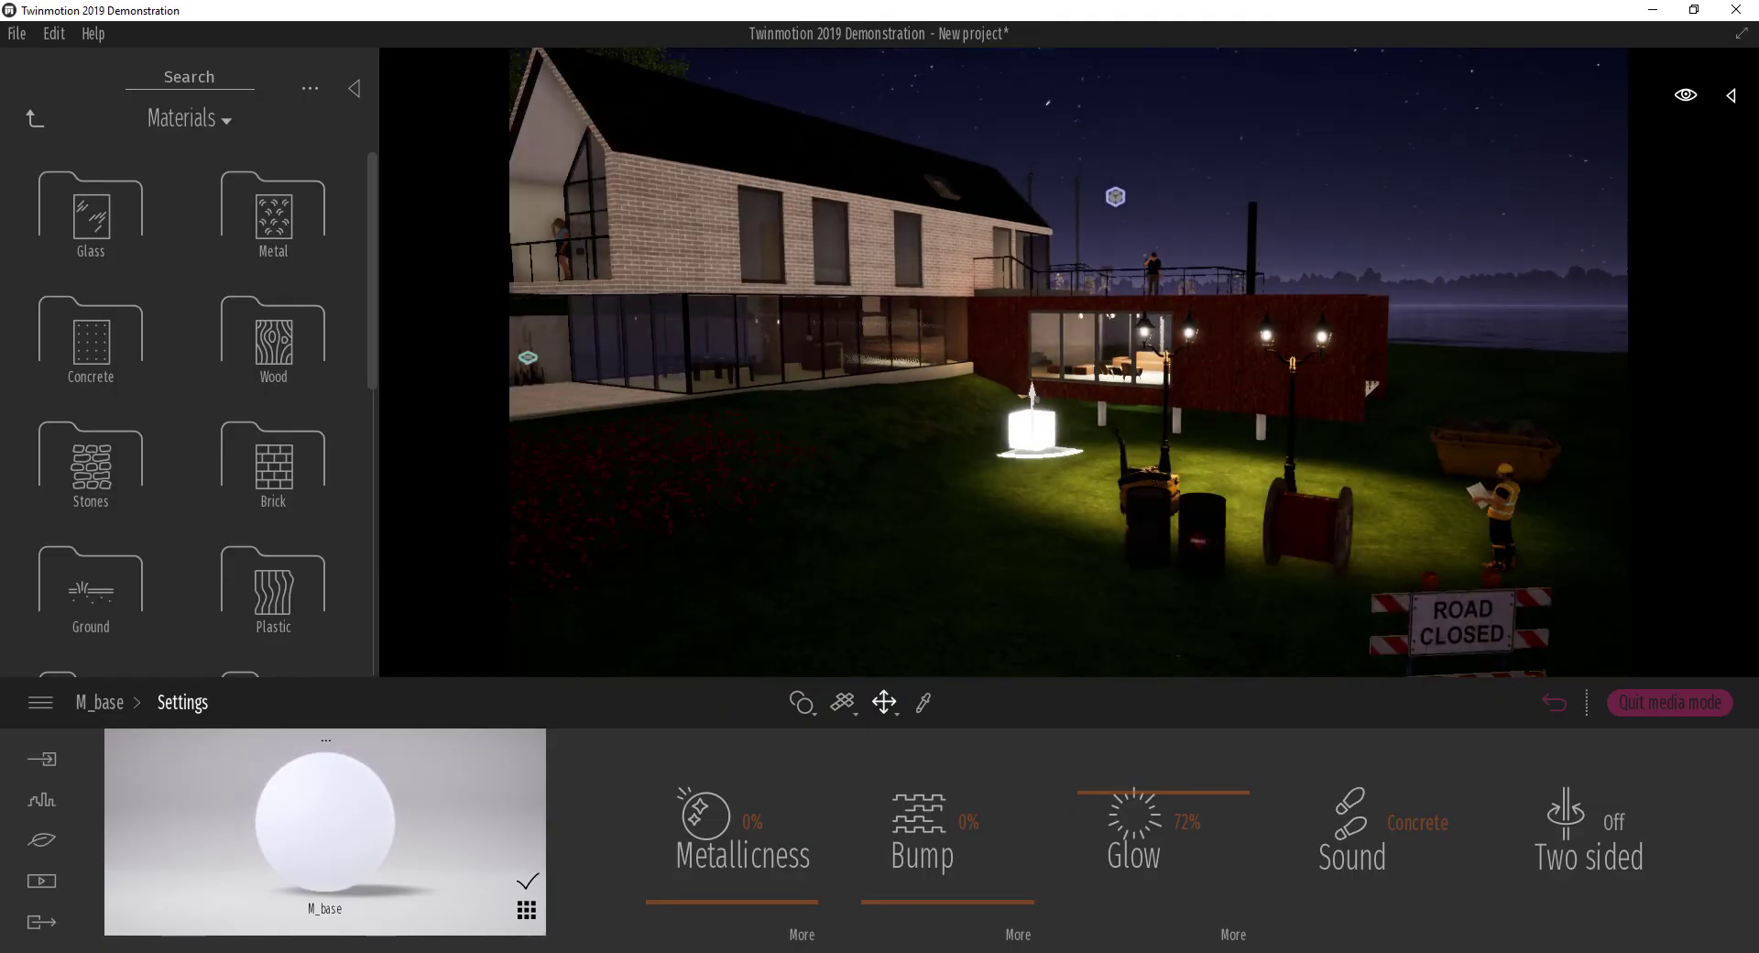
# Move the glowing box across the garden to the raised panels beside the terrace
pyautogui.keyDown('shift'); pyautogui.moveTo(1218, 568); pyautogui.dragTo(1233, 519, button='middle'); pyautogui.keyUp('shift')
pyautogui.moveTo(1233, 520); pyautogui.dragTo(1122, 488, button='right')
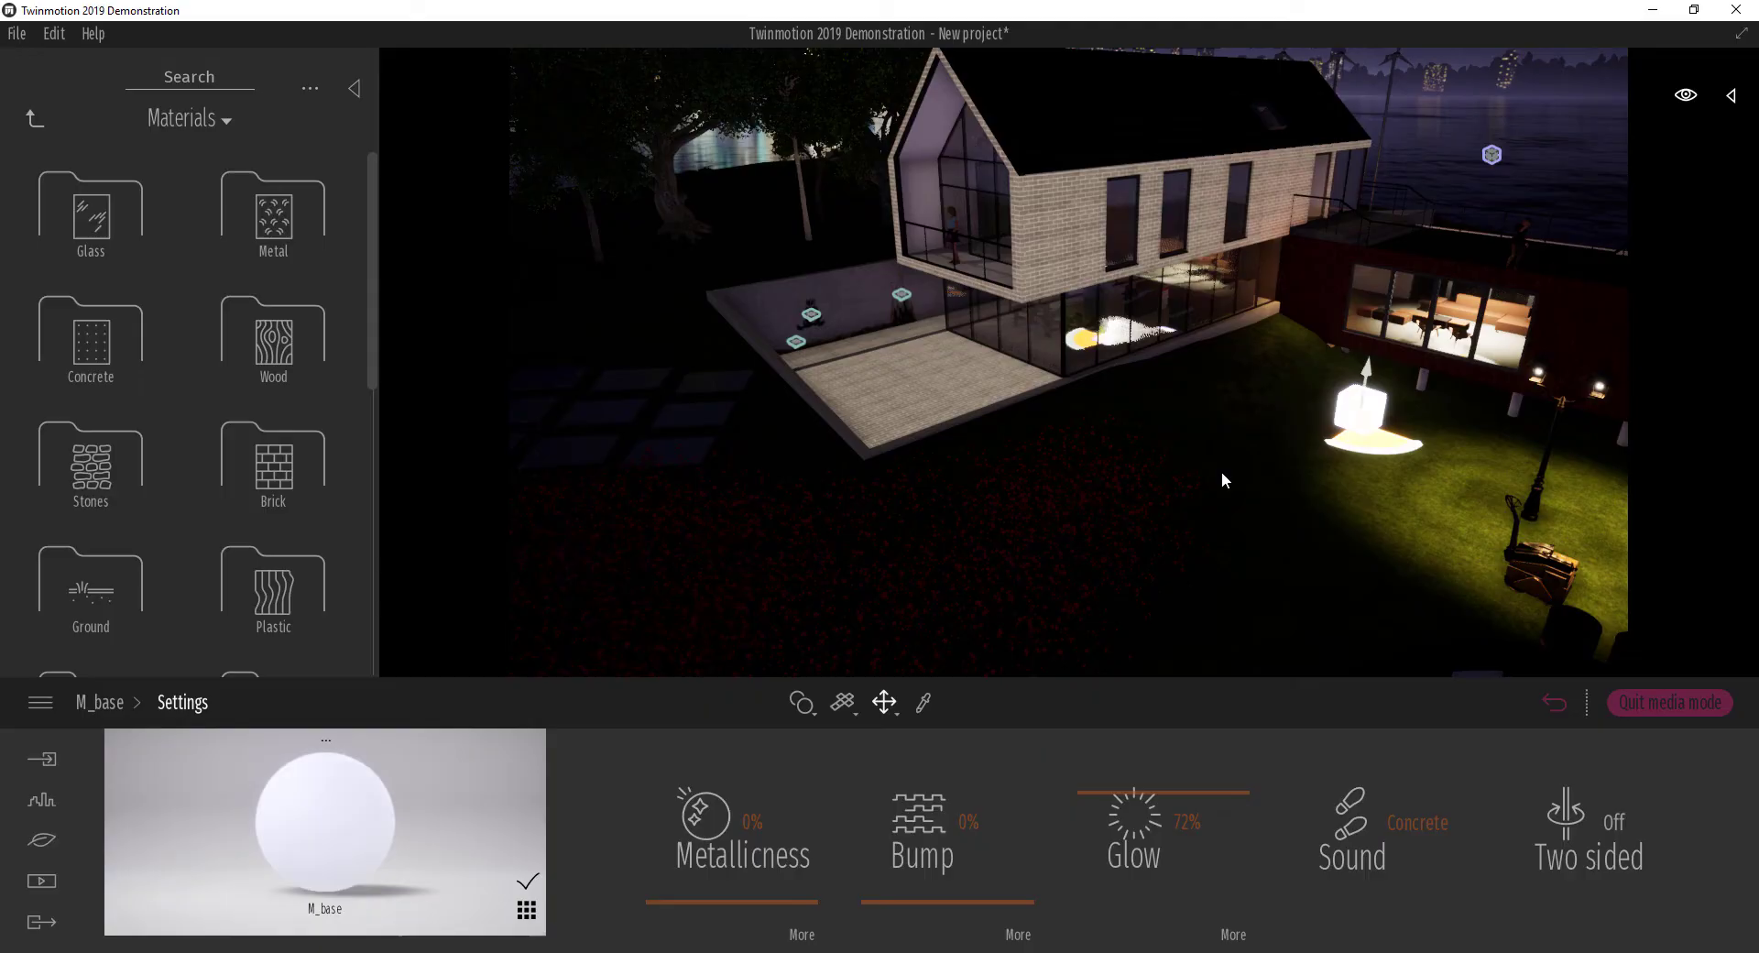
pyautogui.moveTo(1222, 478); pyautogui.dragTo(633, 431)
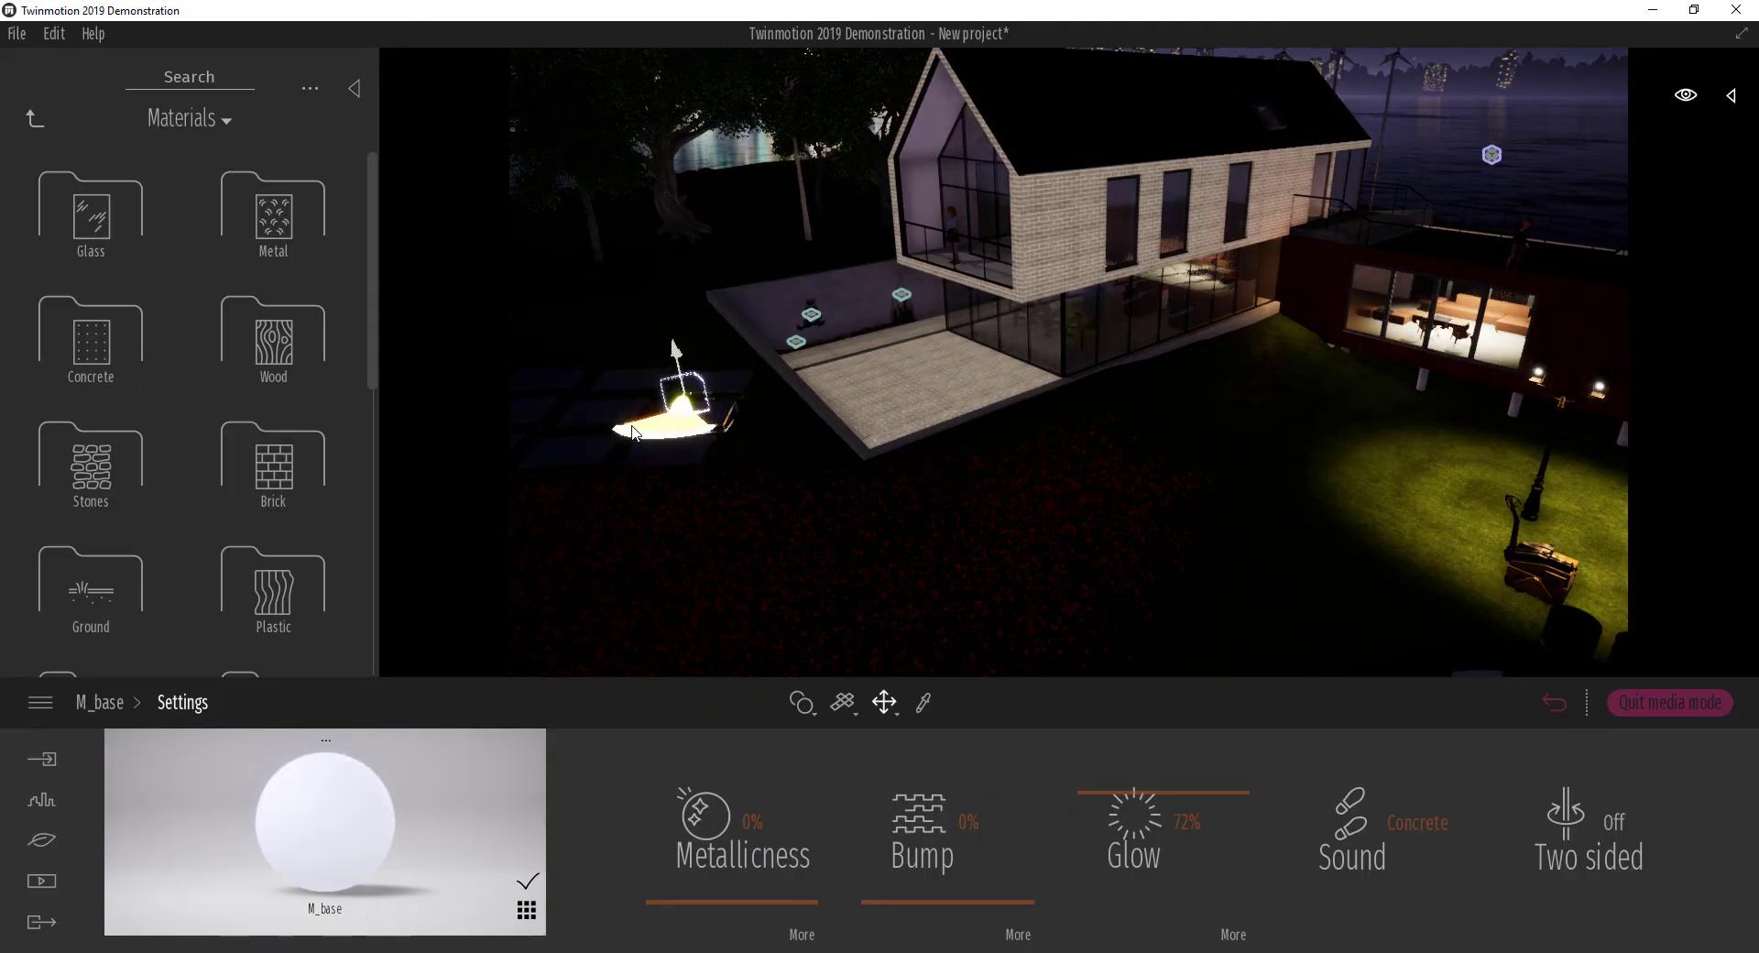
# Raise the glow of the box's material to 100%
pyautogui.click(1195, 848)
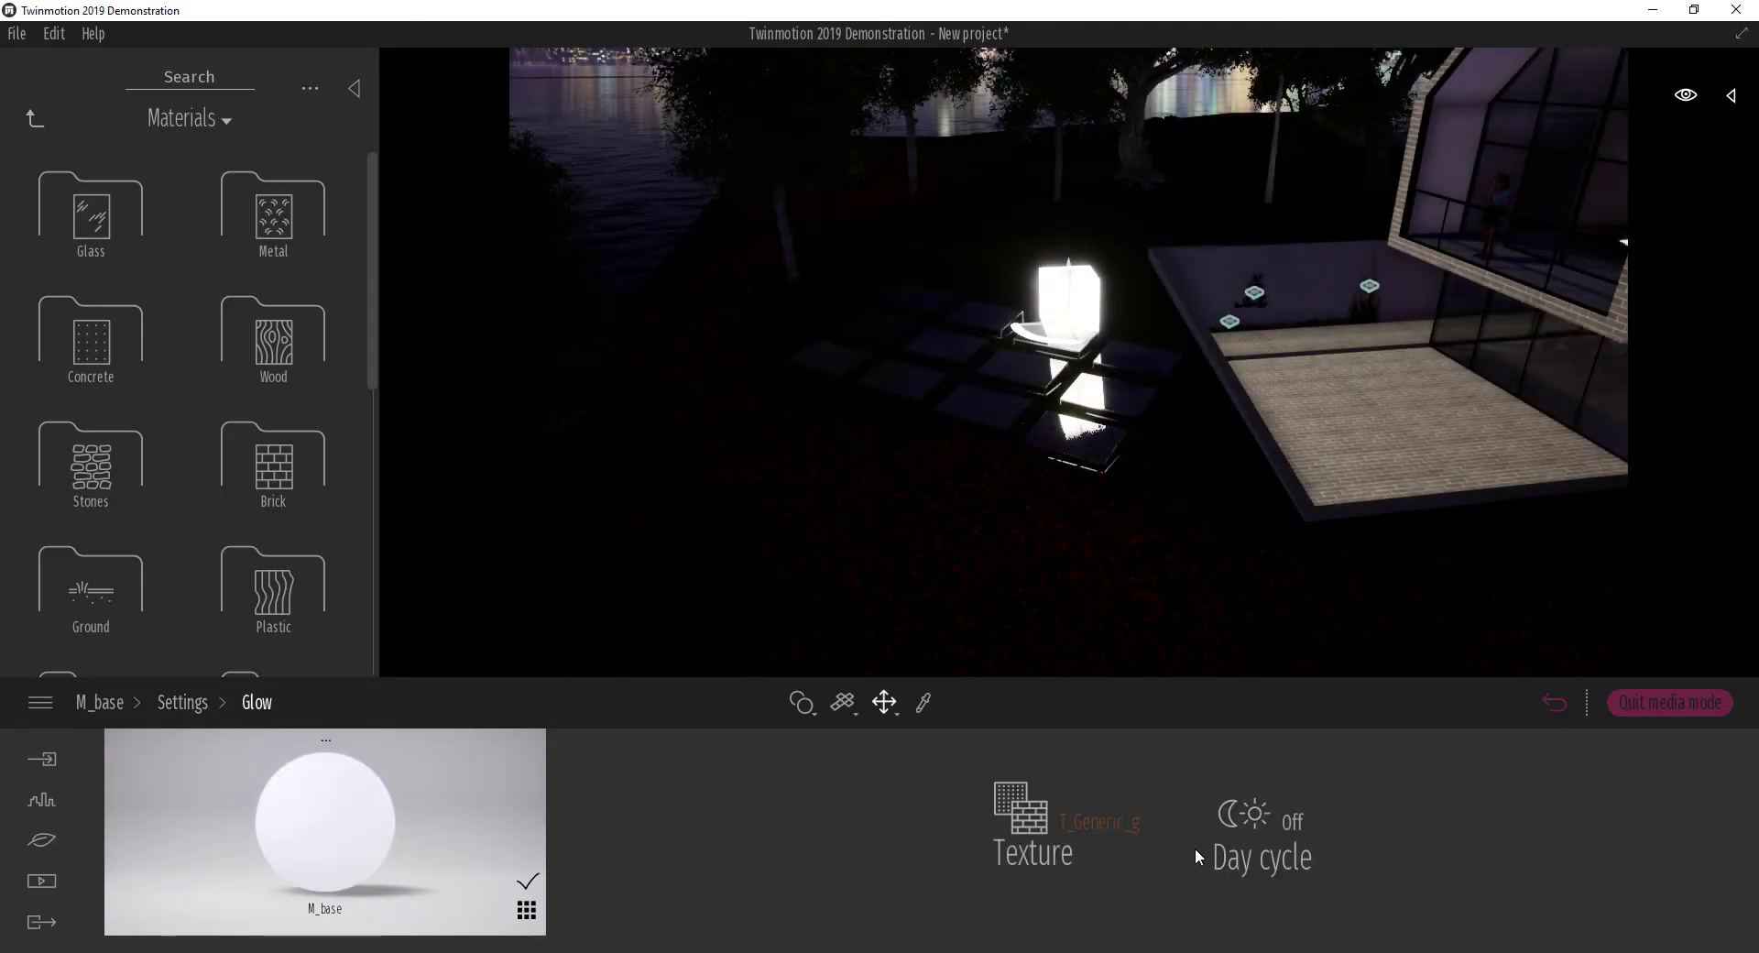
pyautogui.rightClick(1195, 848)
pyautogui.moveTo(1185, 751); pyautogui.dragTo(1183, 744)
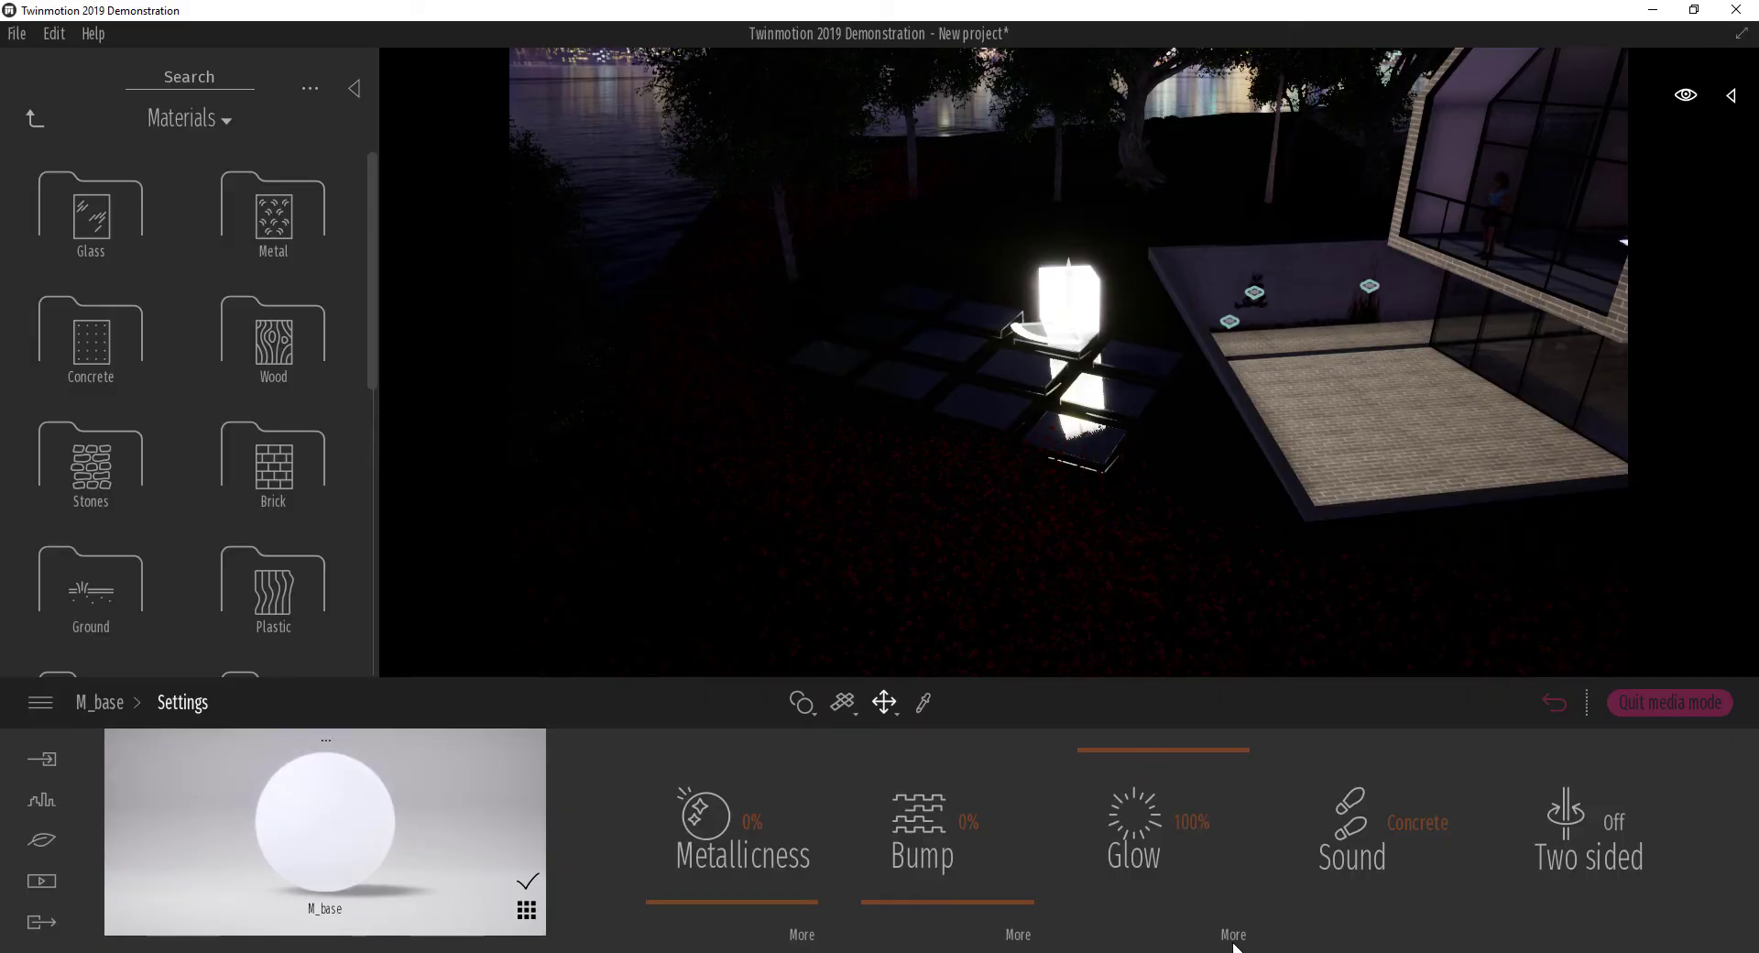
# Turn on the day cycle in the additional glow settings of the box's material
pyautogui.keyDown('shift'); pyautogui.moveTo(1128, 445); pyautogui.dragTo(1138, 208, button='middle'); pyautogui.keyUp('shift')
pyautogui.scroll(3, 1045, 302)
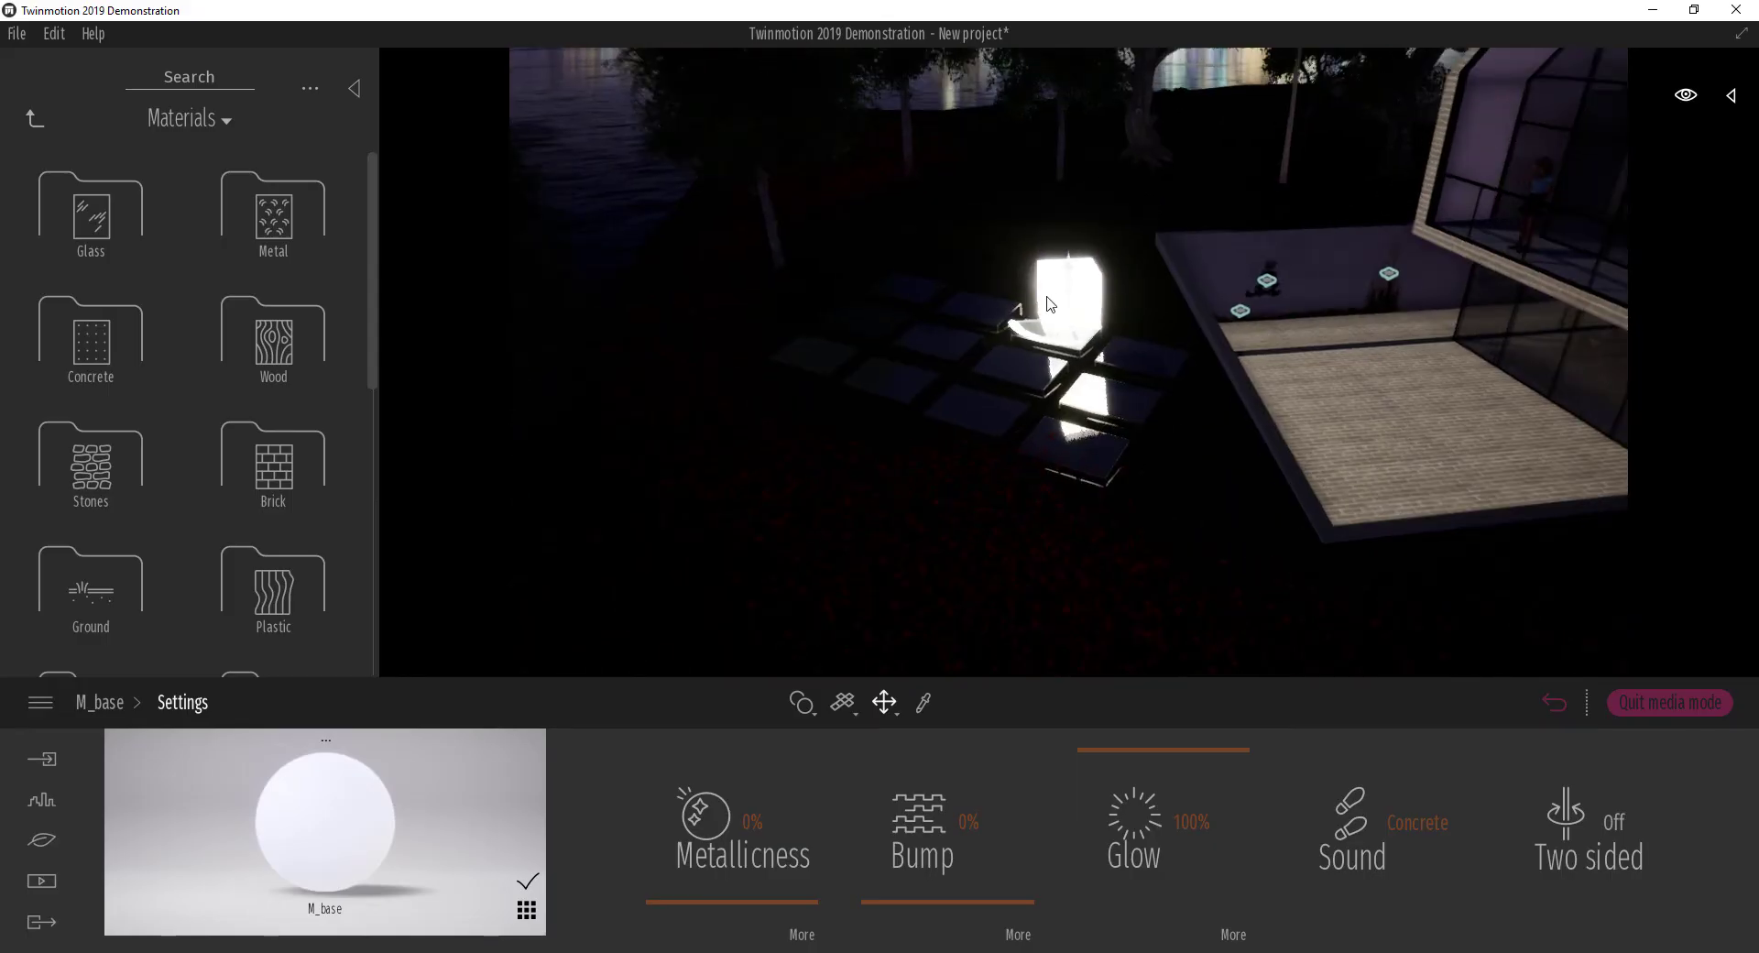
pyautogui.keyDown('shift'); pyautogui.moveTo(1019, 291); pyautogui.dragTo(962, 247, button='middle'); pyautogui.keyUp('shift')
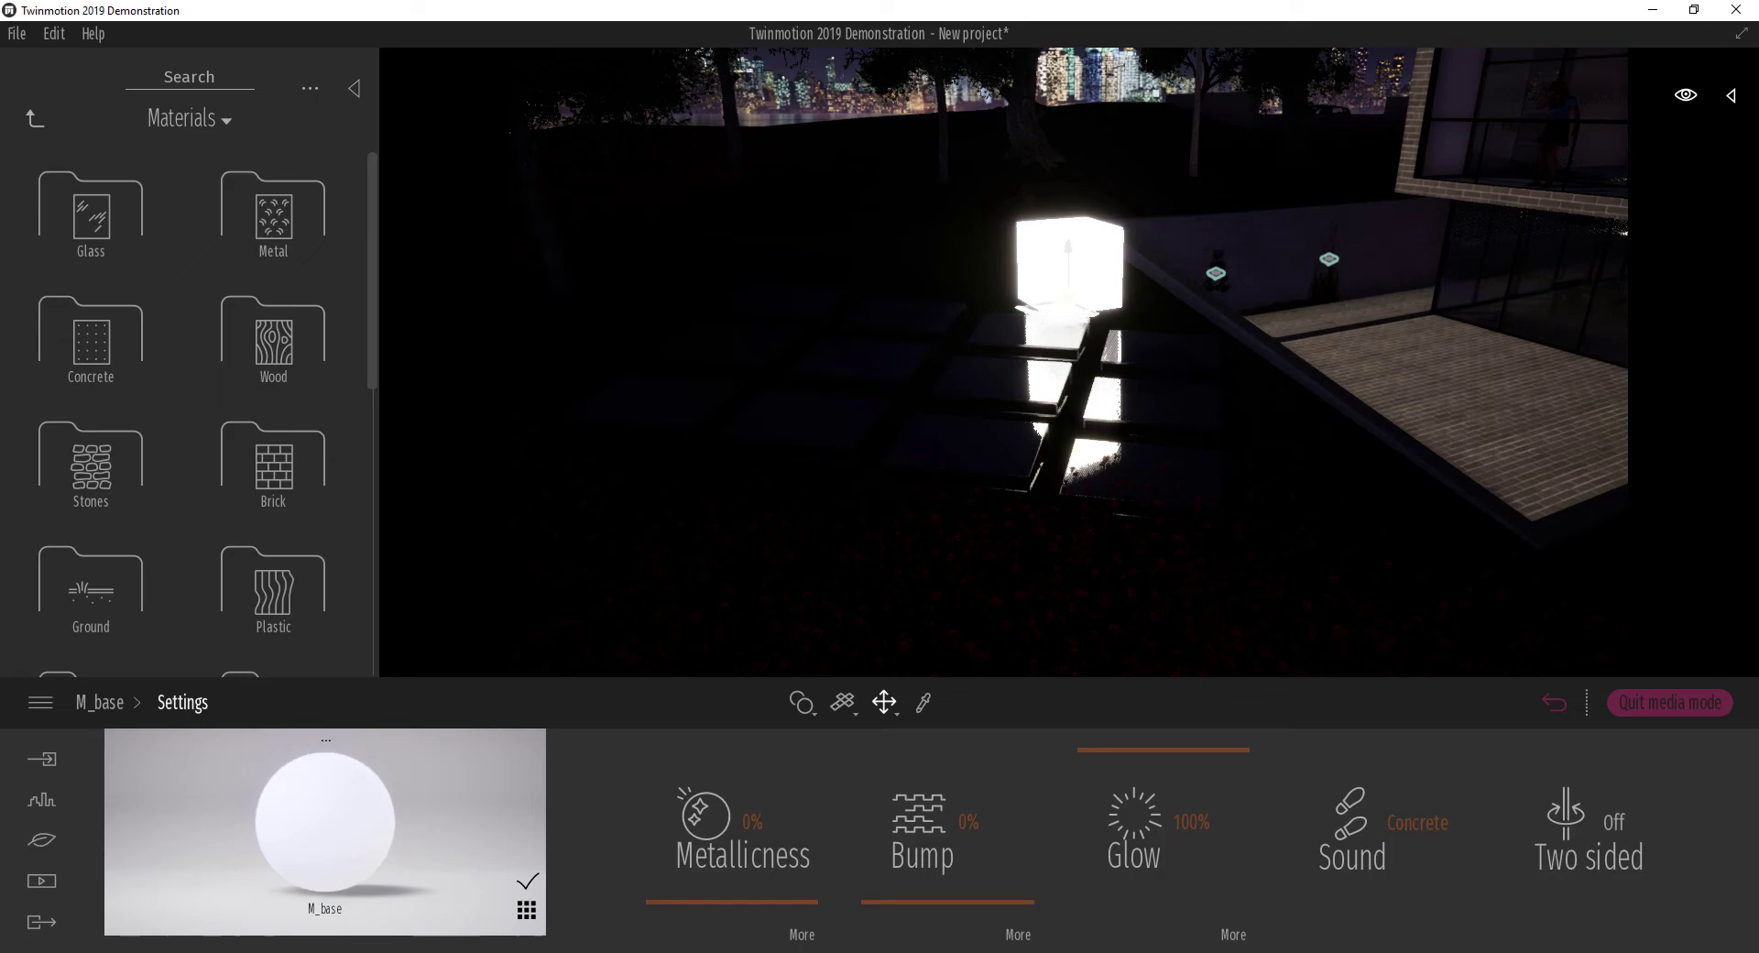
pyautogui.click(1234, 934)
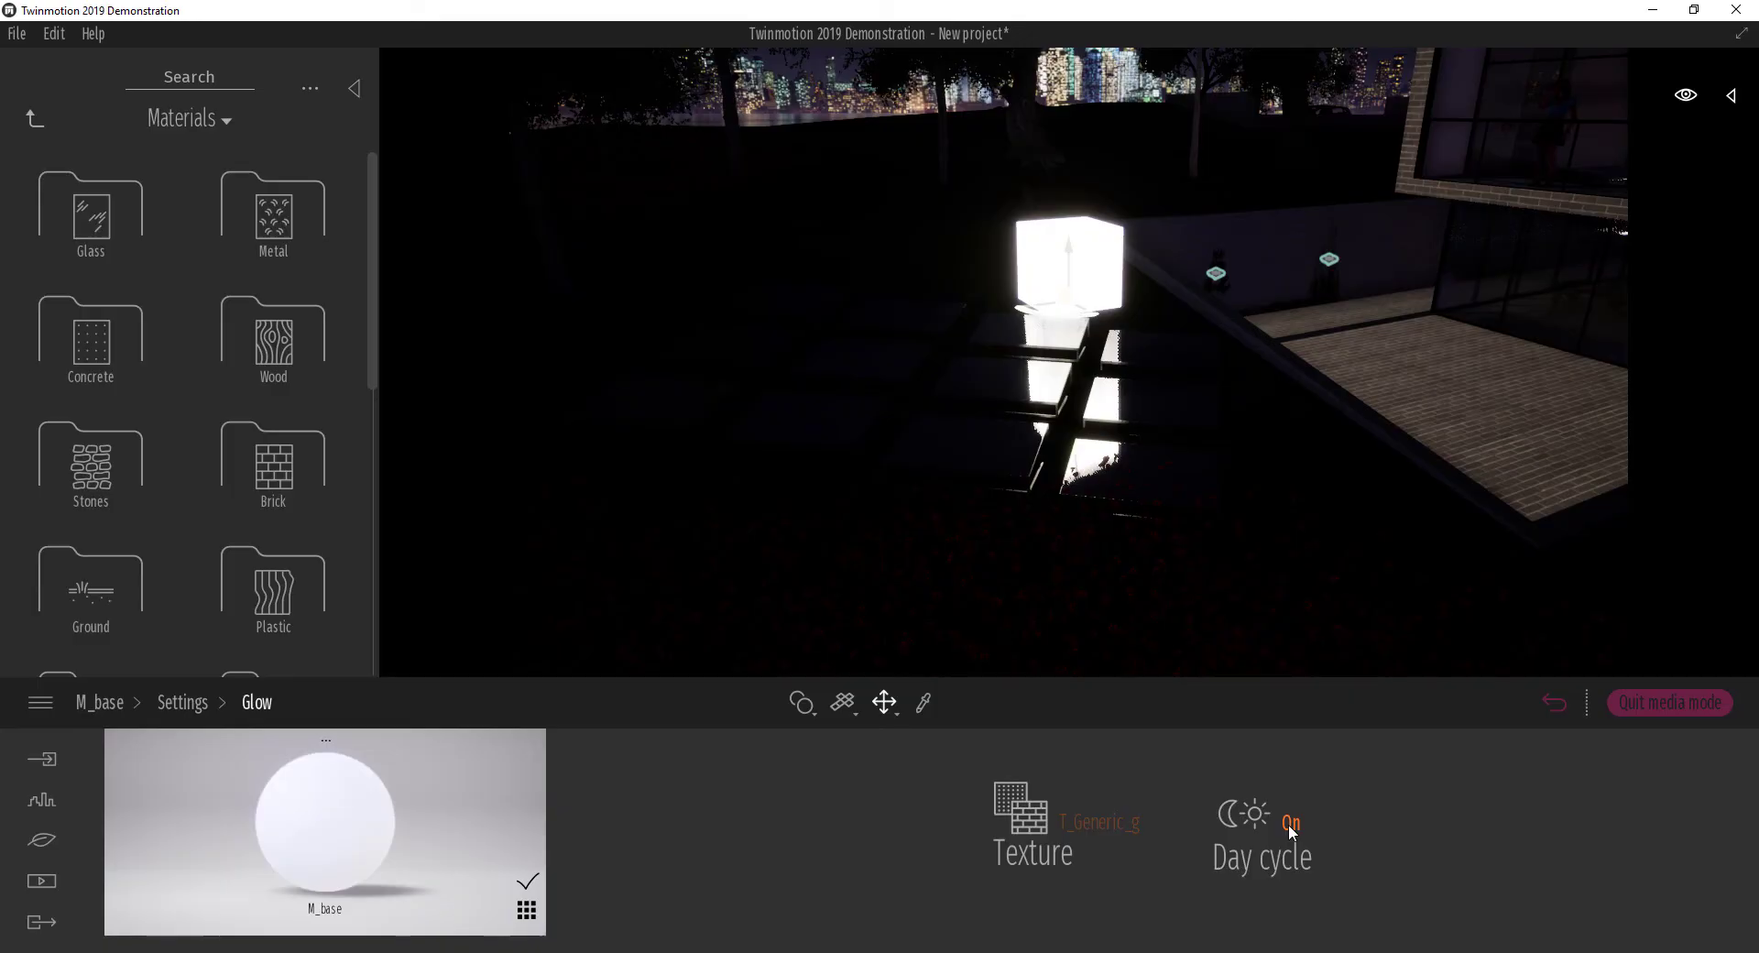
# Switch the day time to 12:57 and back to night to check how the box's glow follows the day cycle
pyautogui.click(1689, 107)
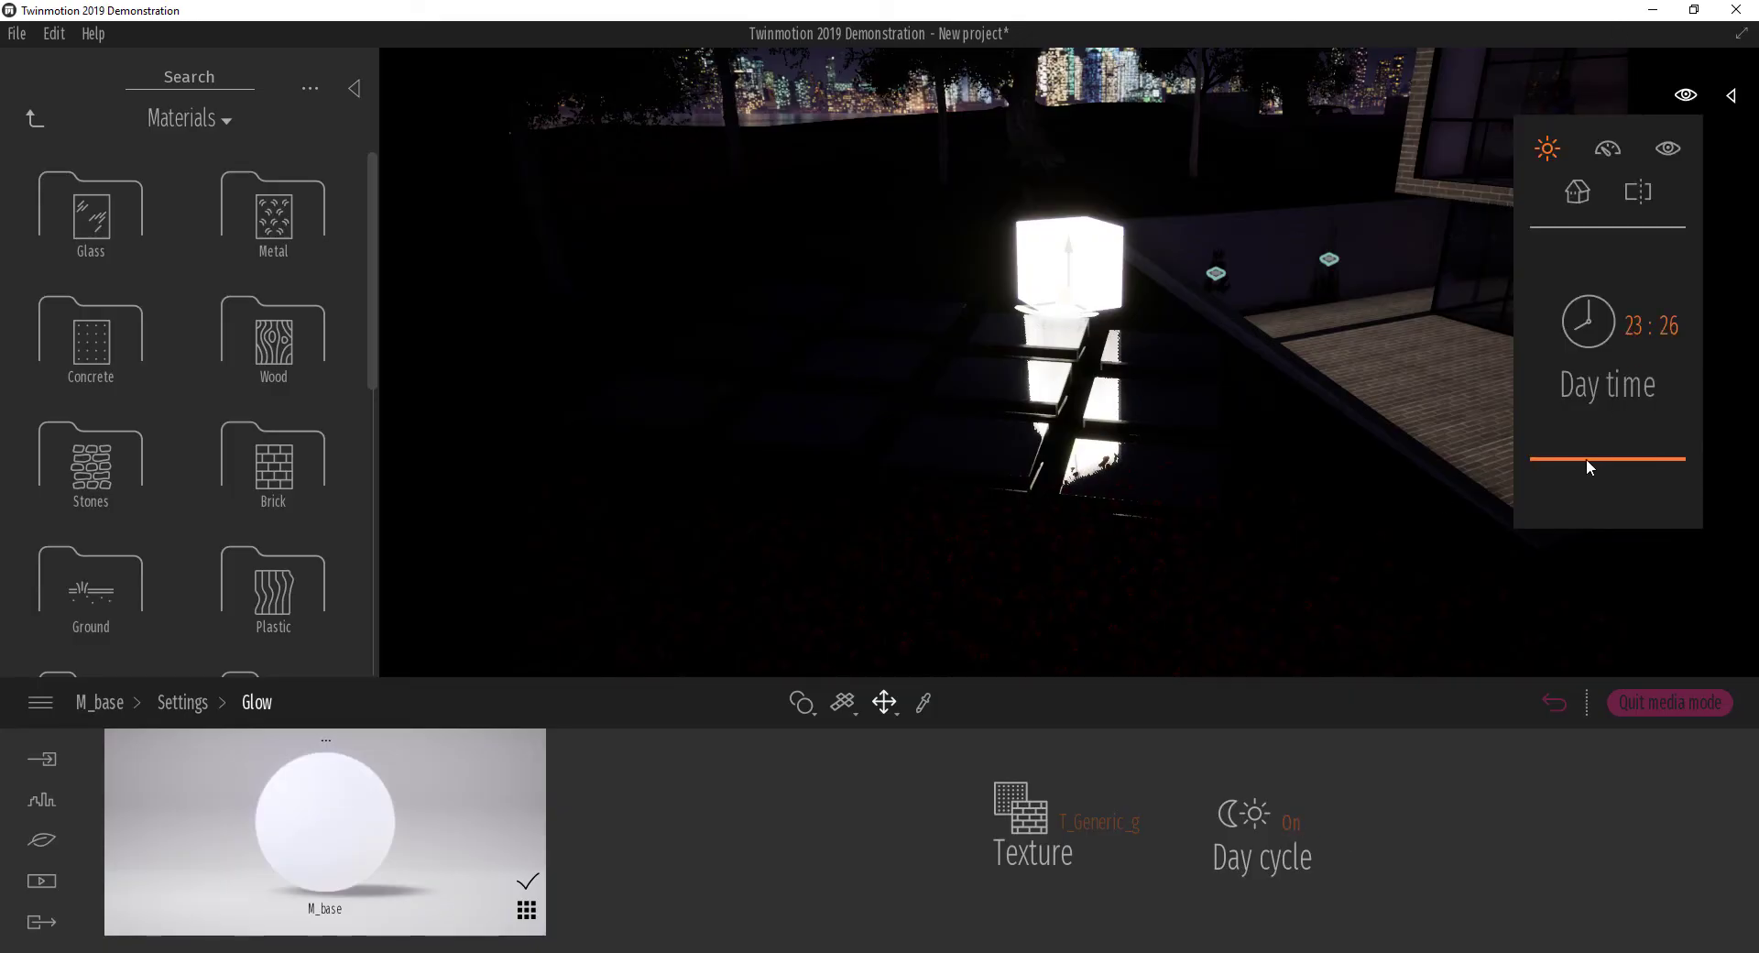
pyautogui.moveTo(1586, 458); pyautogui.dragTo(1601, 370)
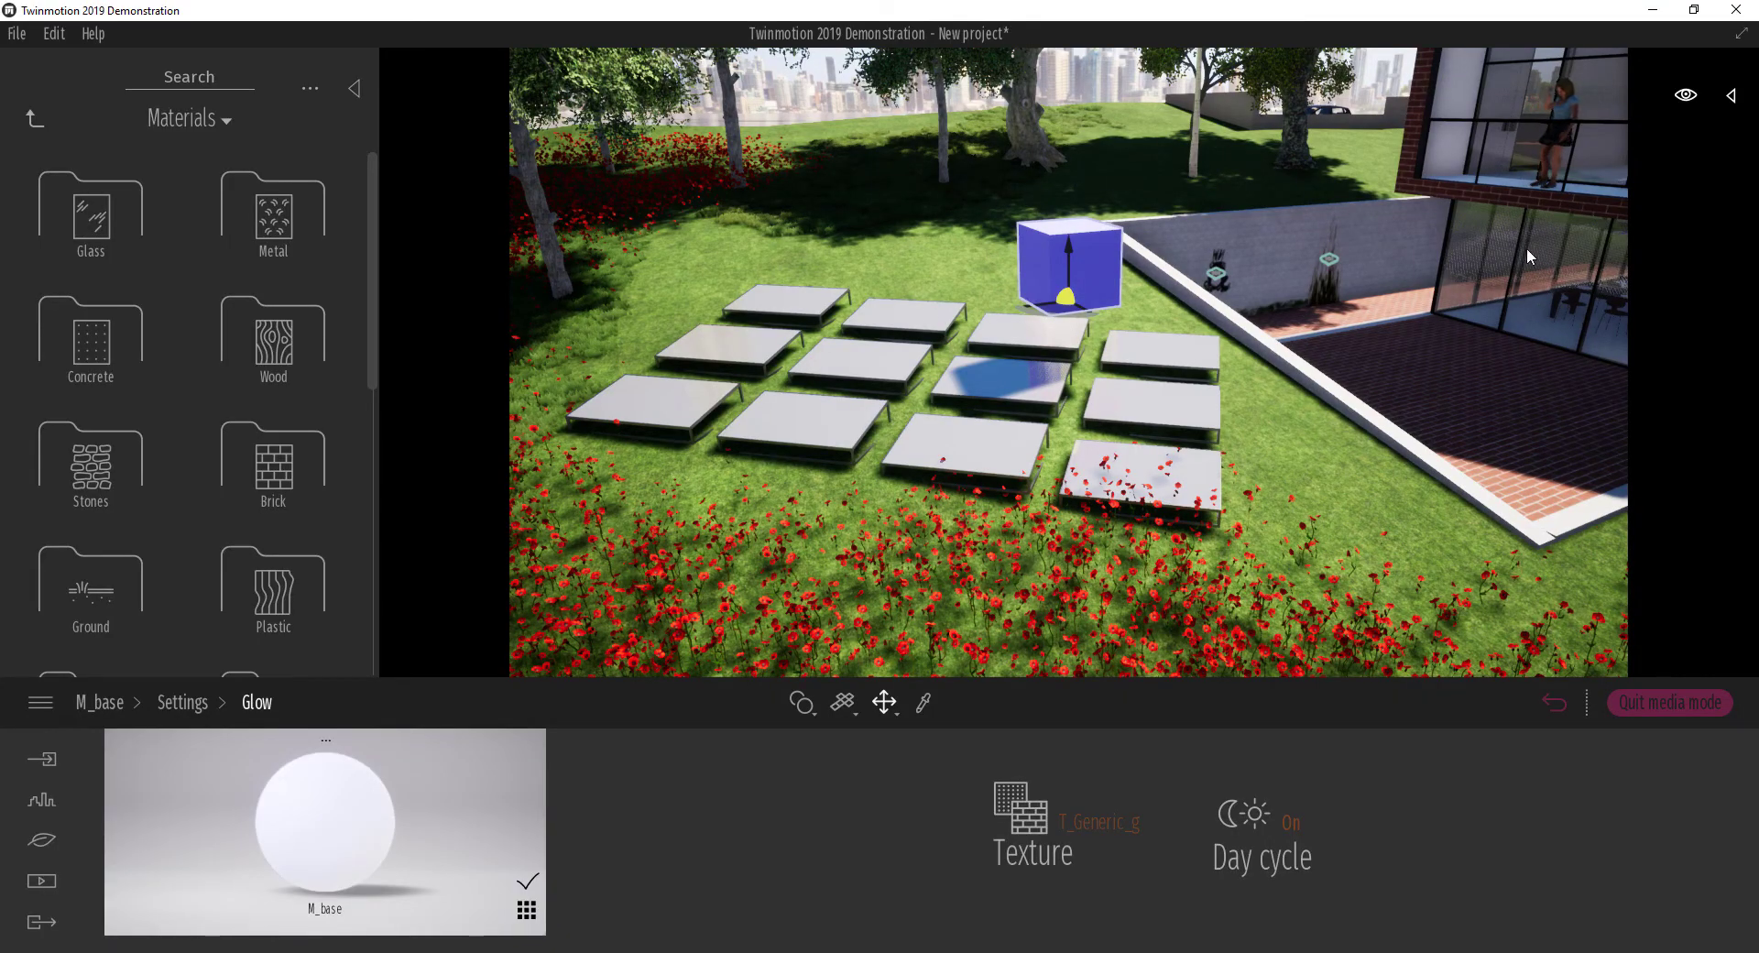
pyautogui.moveTo(1688, 94)
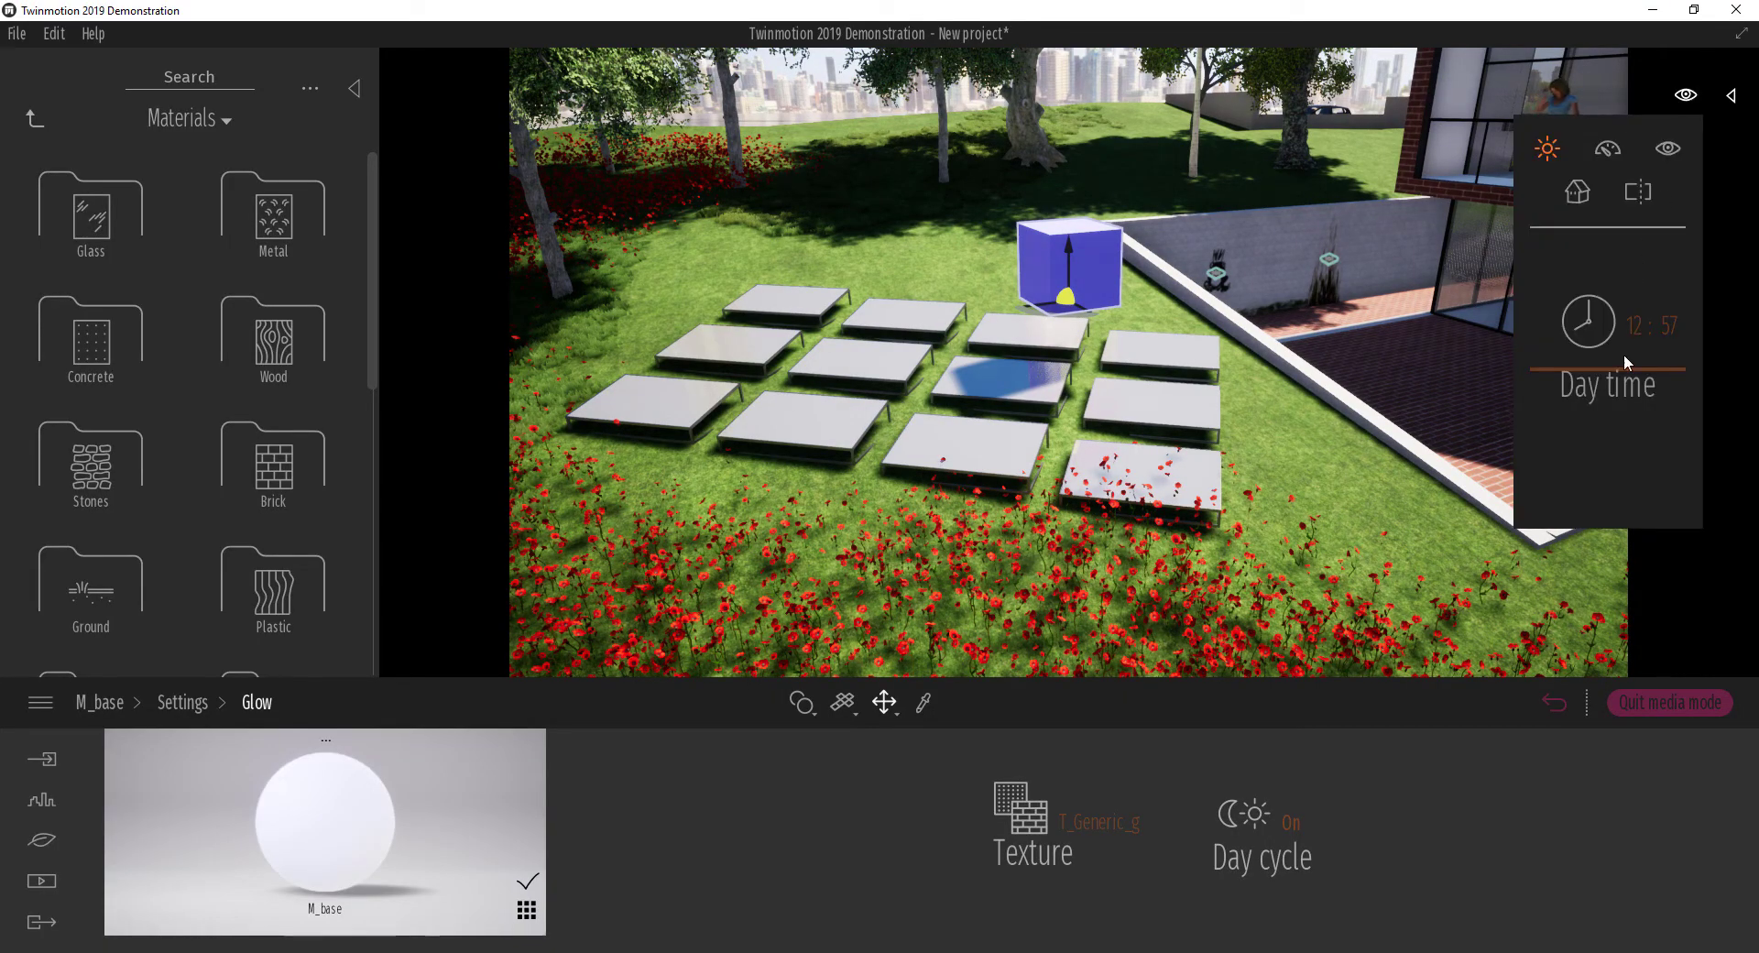
pyautogui.moveTo(1621, 365); pyautogui.dragTo(1646, 446)
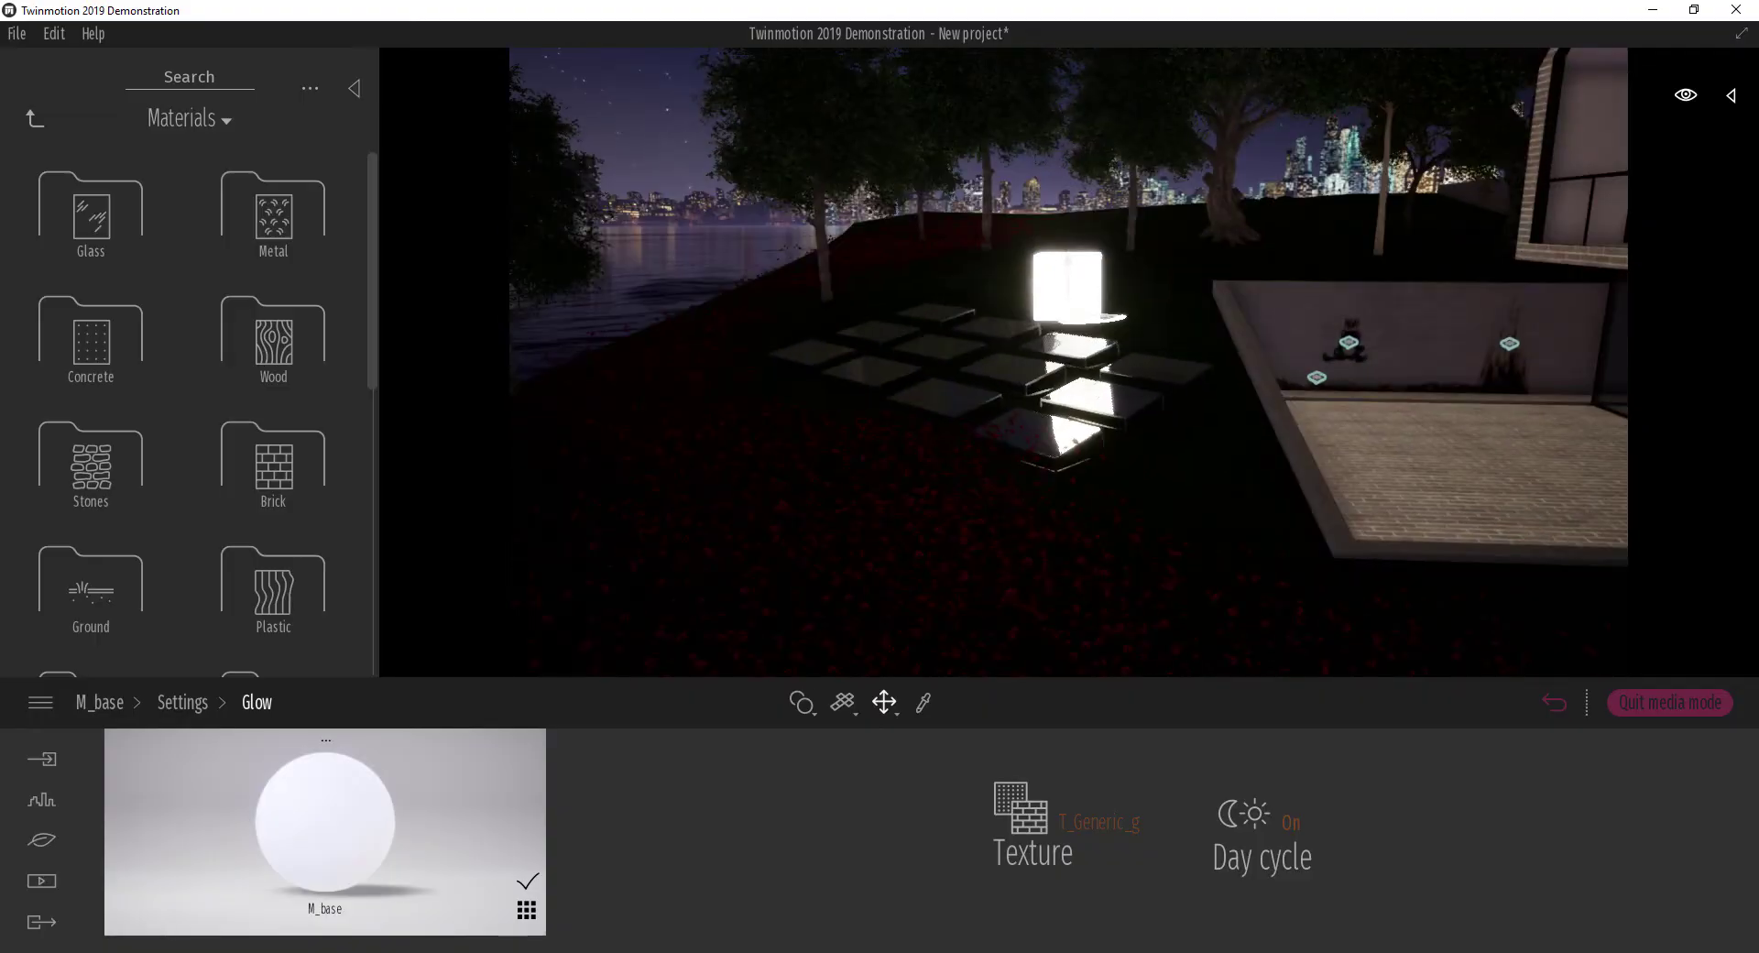
pyautogui.moveTo(987, 383); pyautogui.dragTo(1287, 365, button='right')
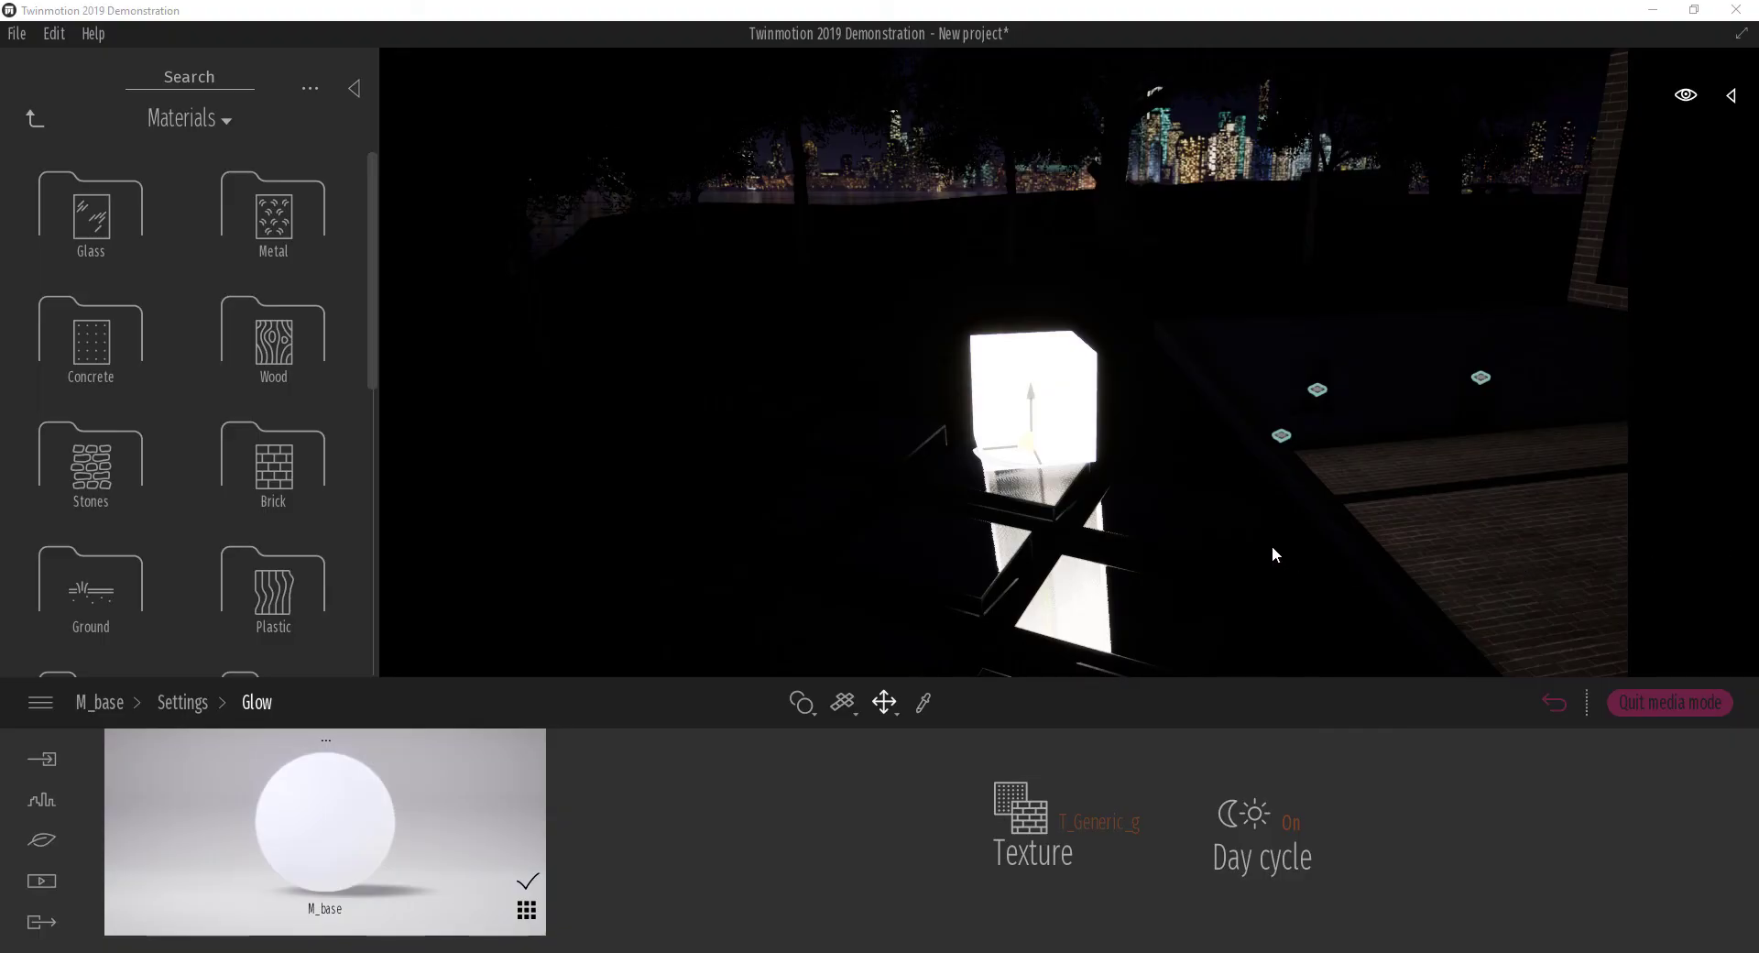
# Open the Neons category of the material library for use on the glowing box
pyautogui.keyDown('shift'); pyautogui.moveTo(1148, 535); pyautogui.dragTo(1062, 535, button='middle'); pyautogui.keyUp('shift')
pyautogui.moveTo(1081, 535); pyautogui.dragTo(744, 496, button='right')
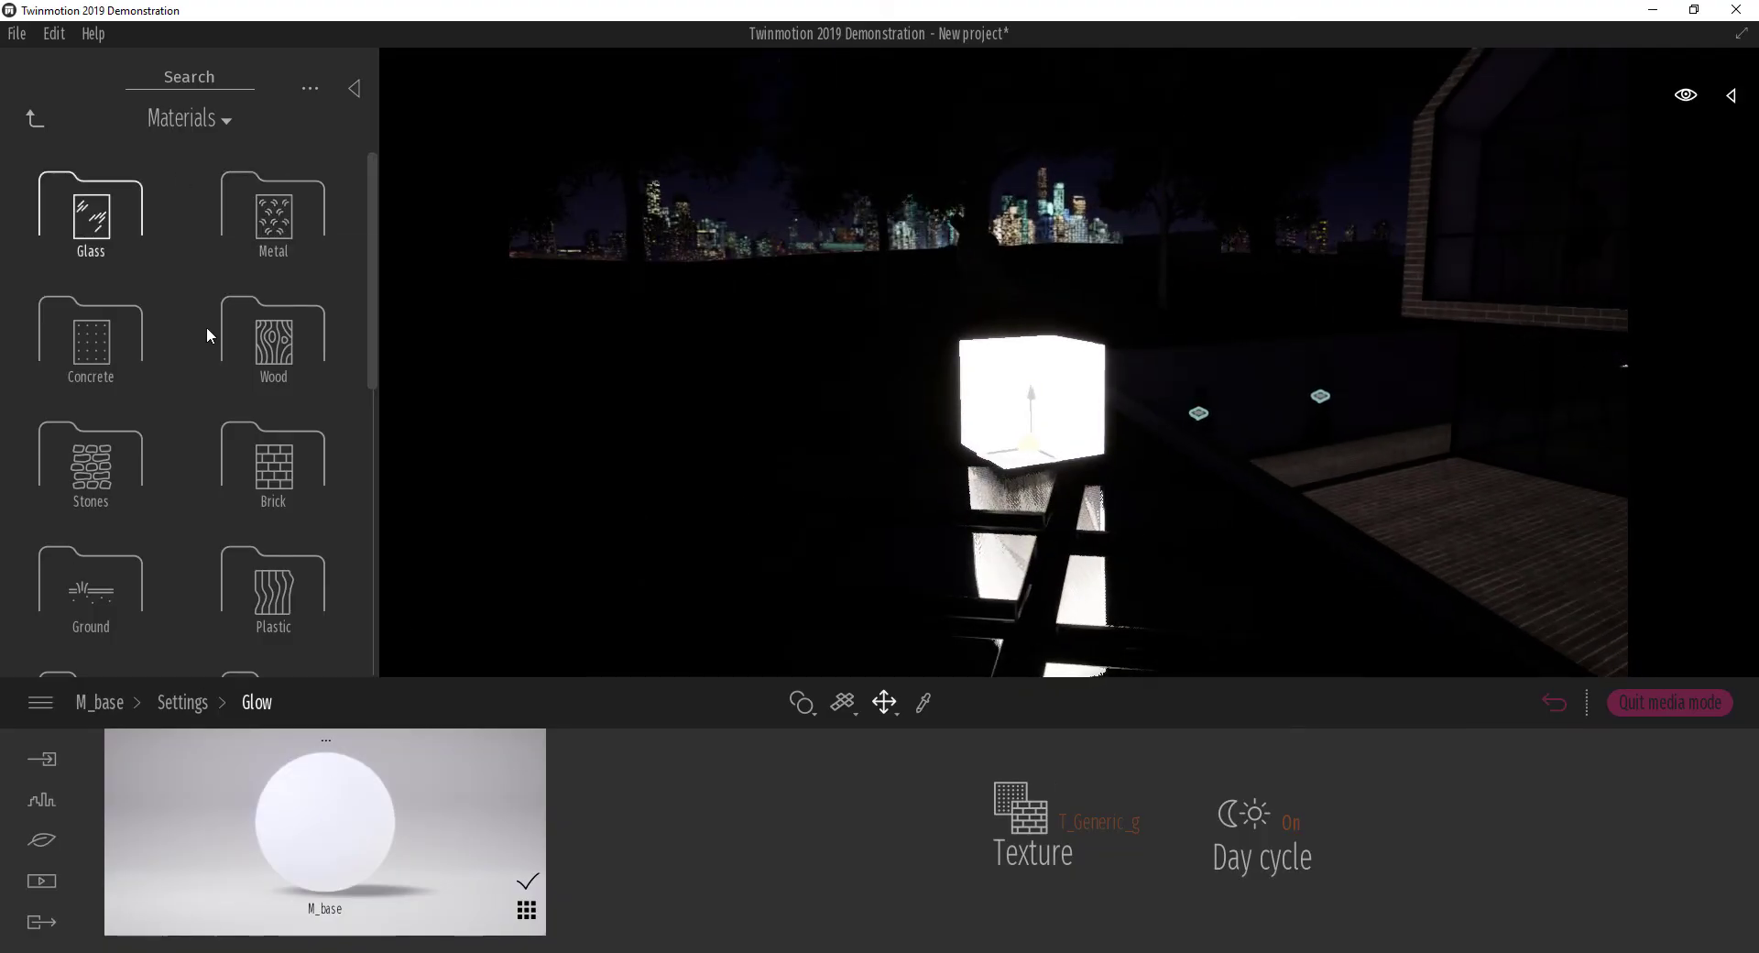
pyautogui.scroll(-1, 207, 401)
pyautogui.scroll(-1, 207, 399)
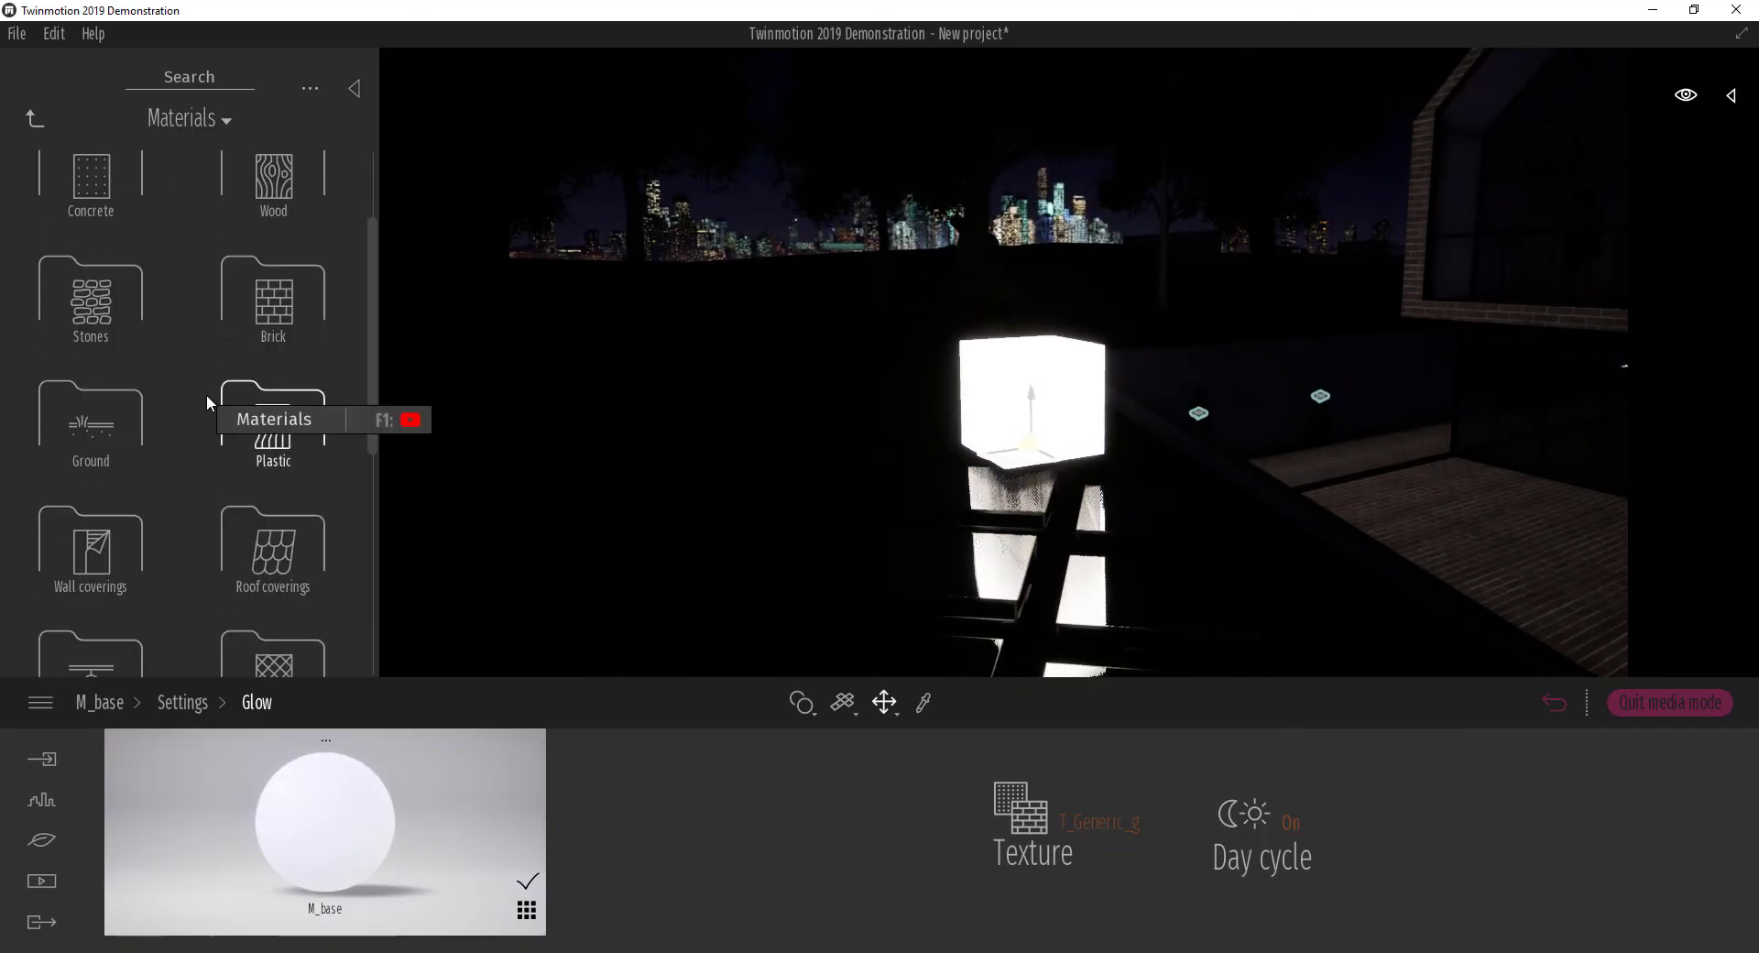
pyautogui.scroll(-3, 206, 394)
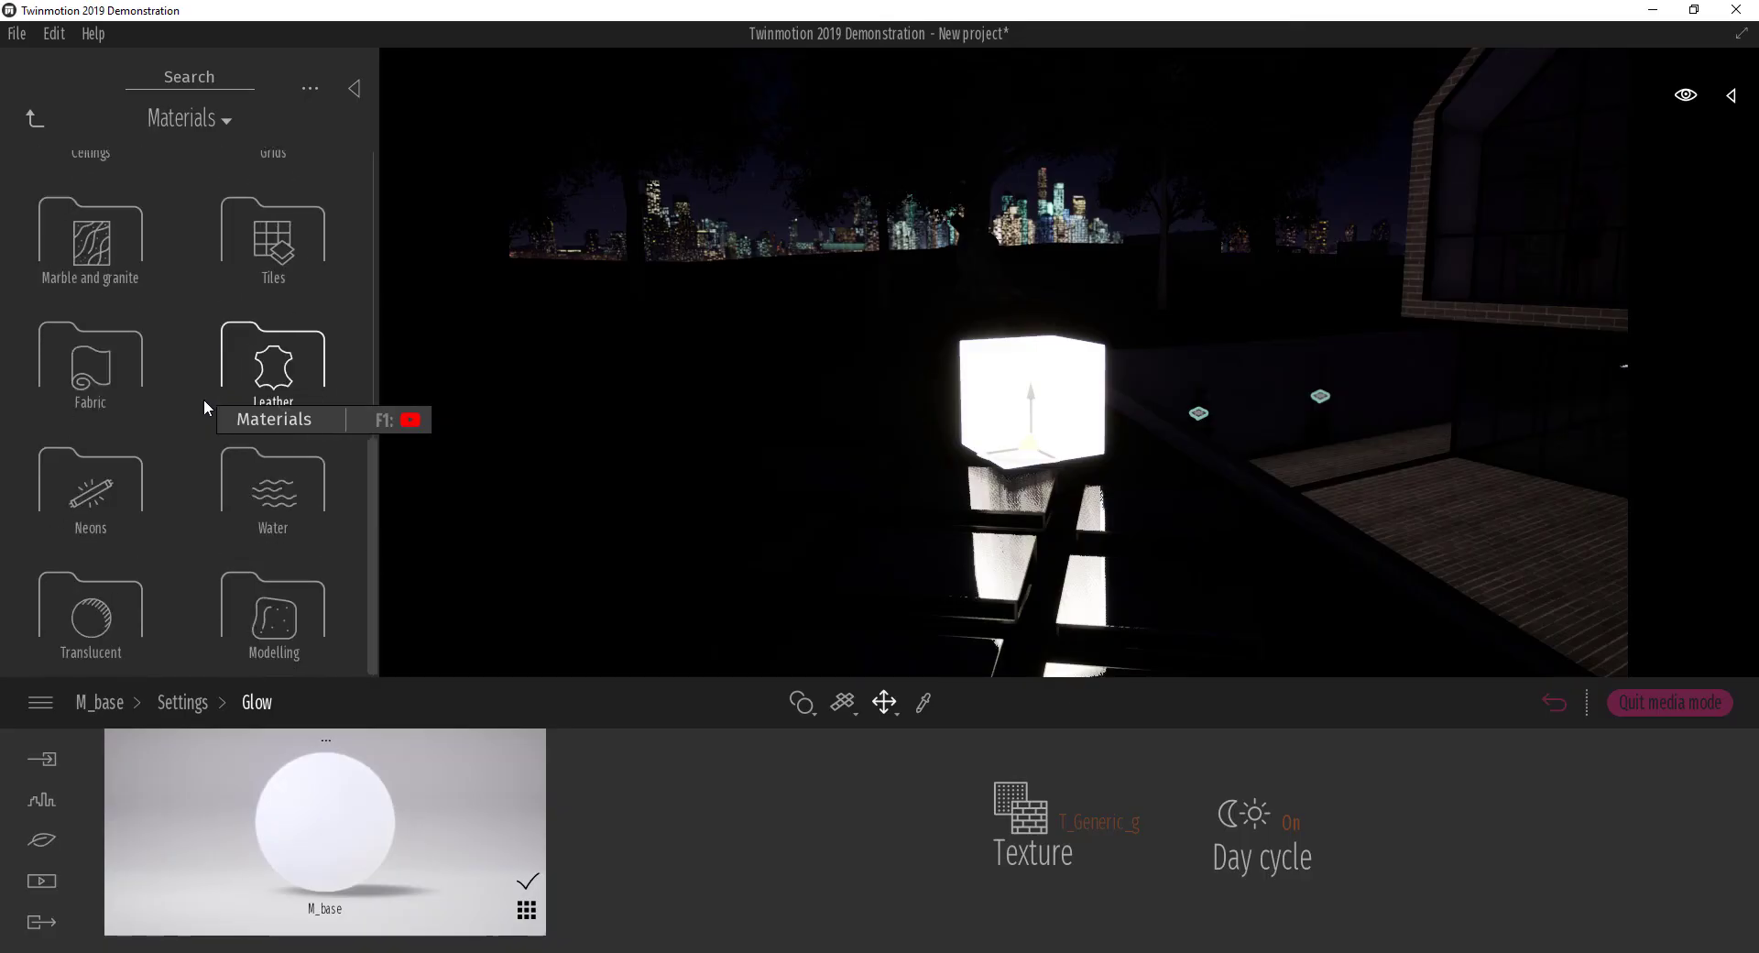
pyautogui.click(95, 496)
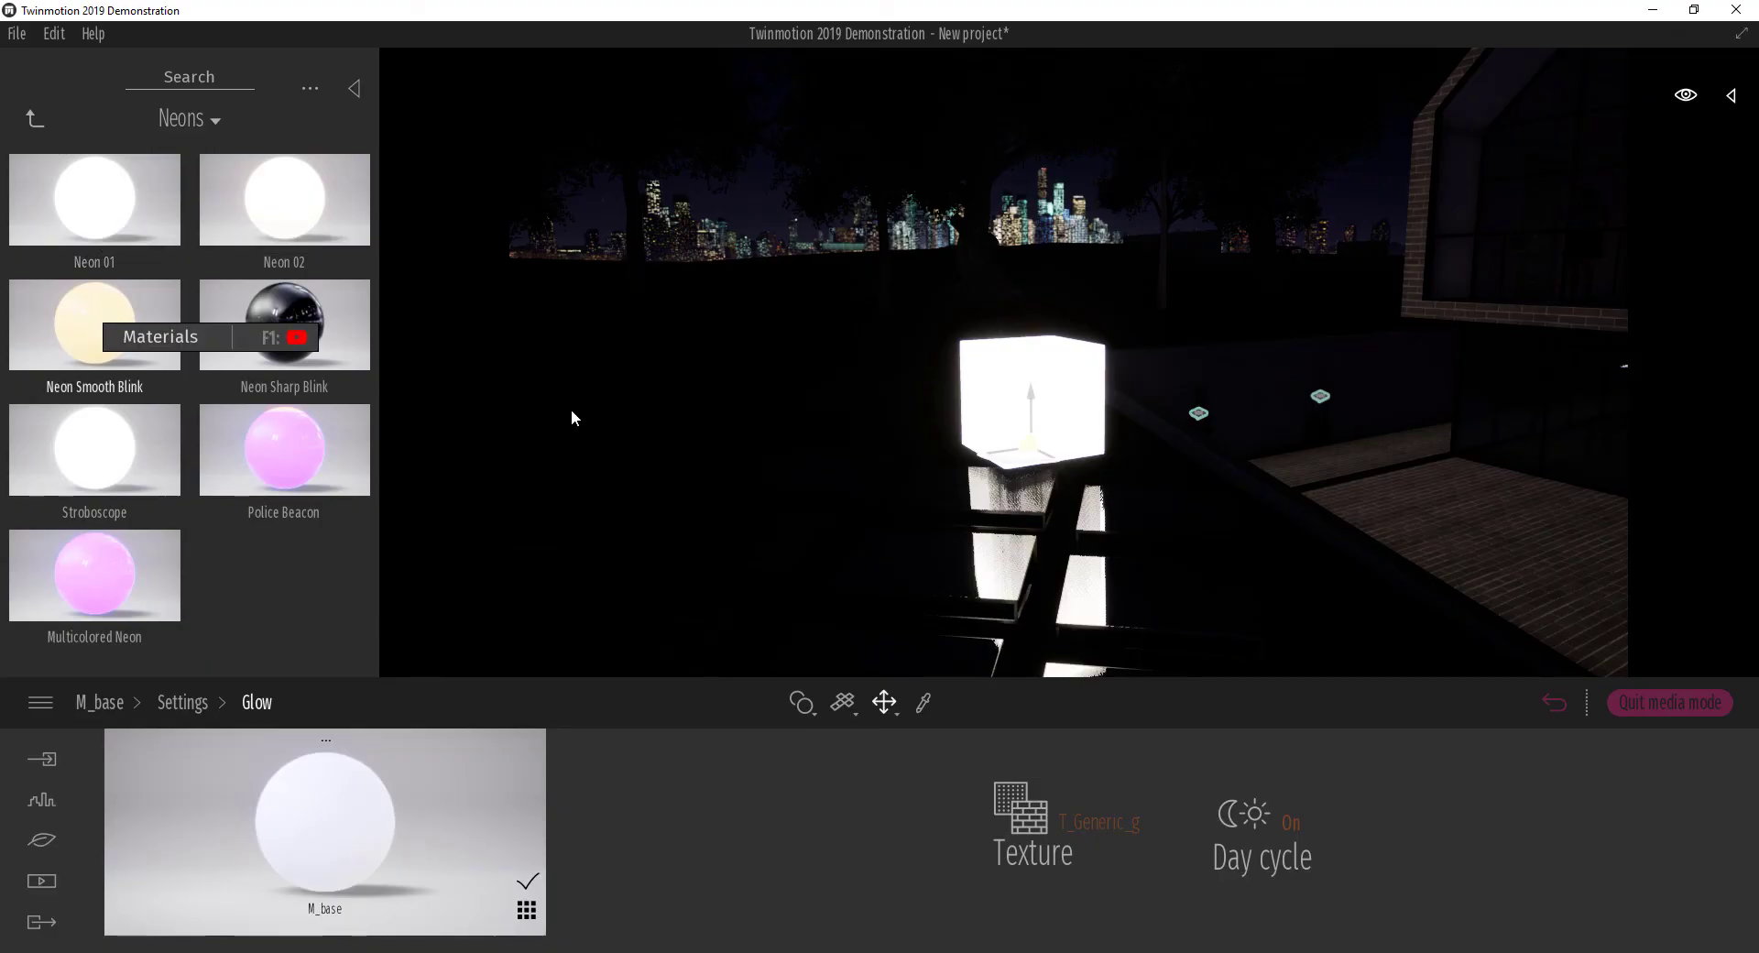
# Try the Neon Smooth Blink material and the Stroboscope material on the box beside the terrace
pyautogui.moveTo(570, 418); pyautogui.dragTo(1021, 422)
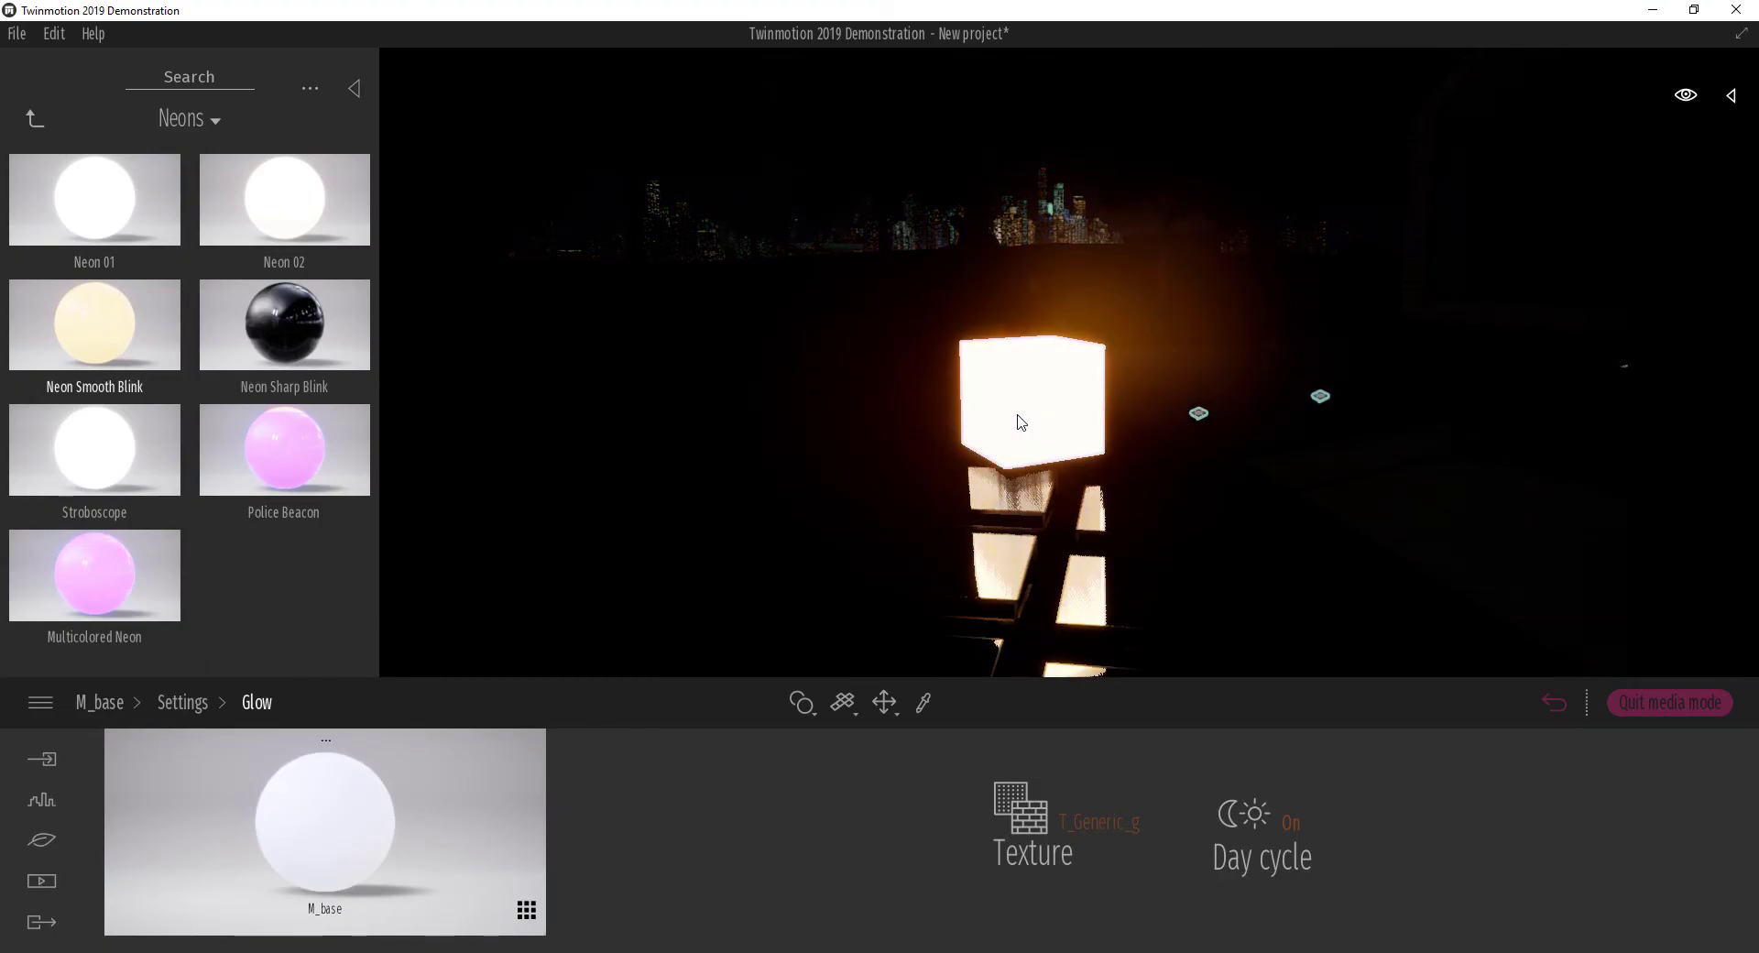
pyautogui.click(1019, 405)
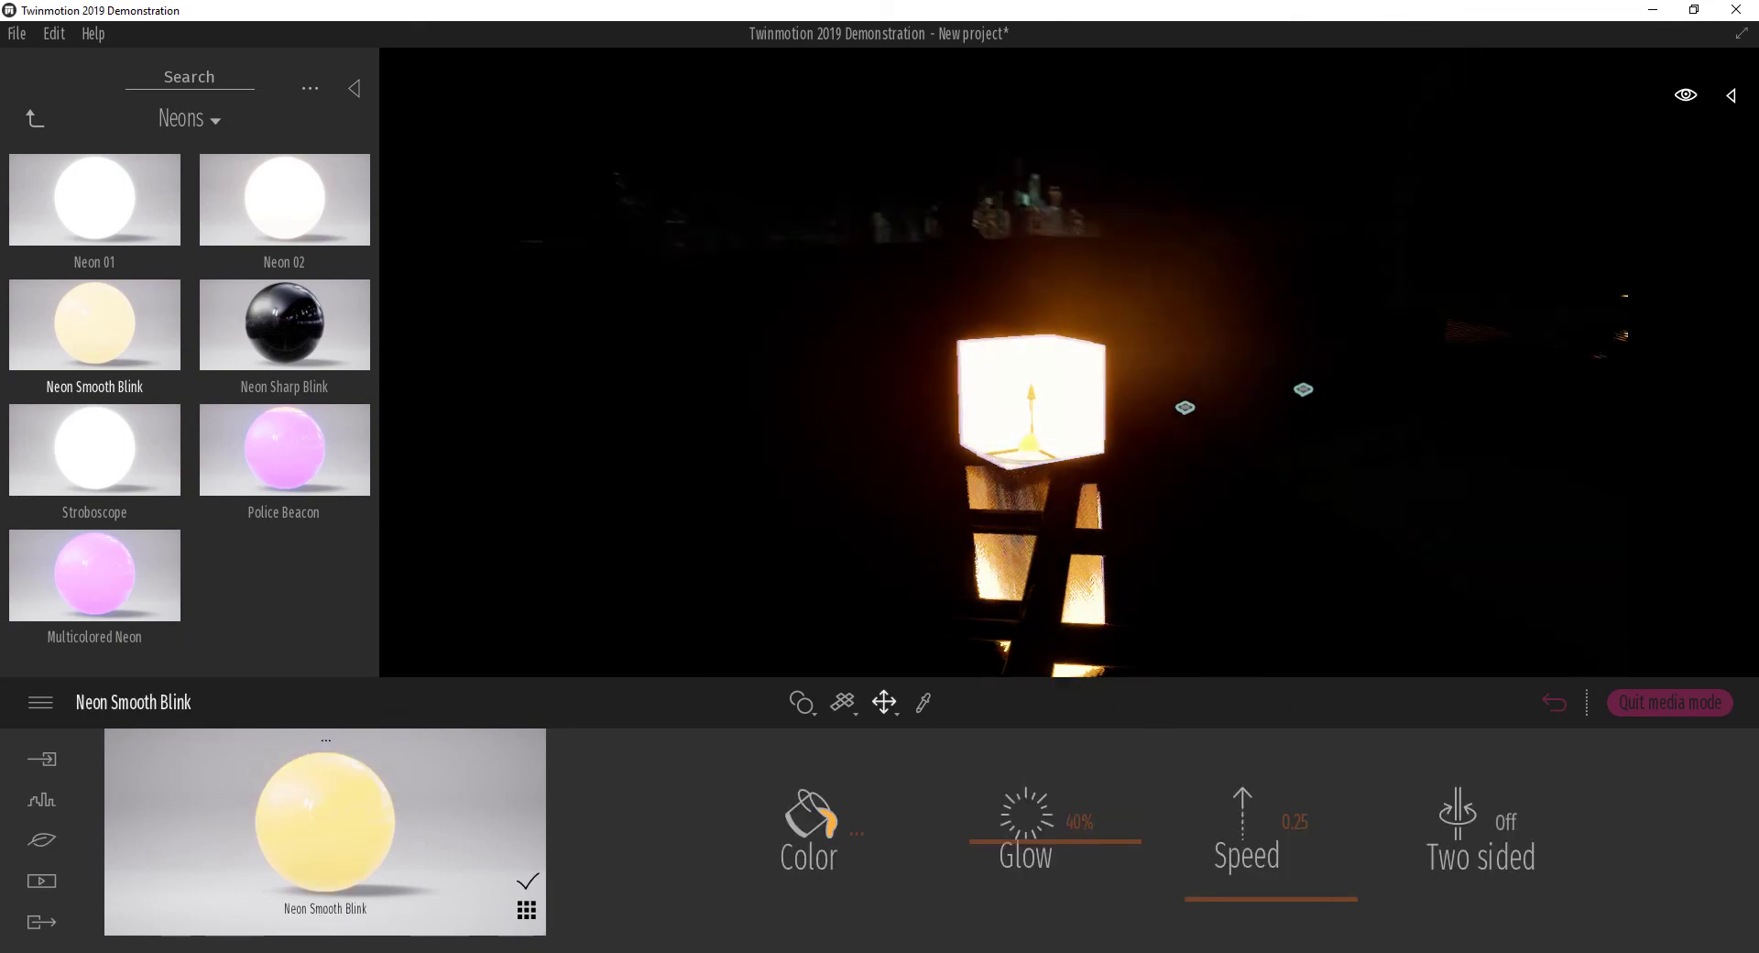
pyautogui.scroll(-6, 970, 493)
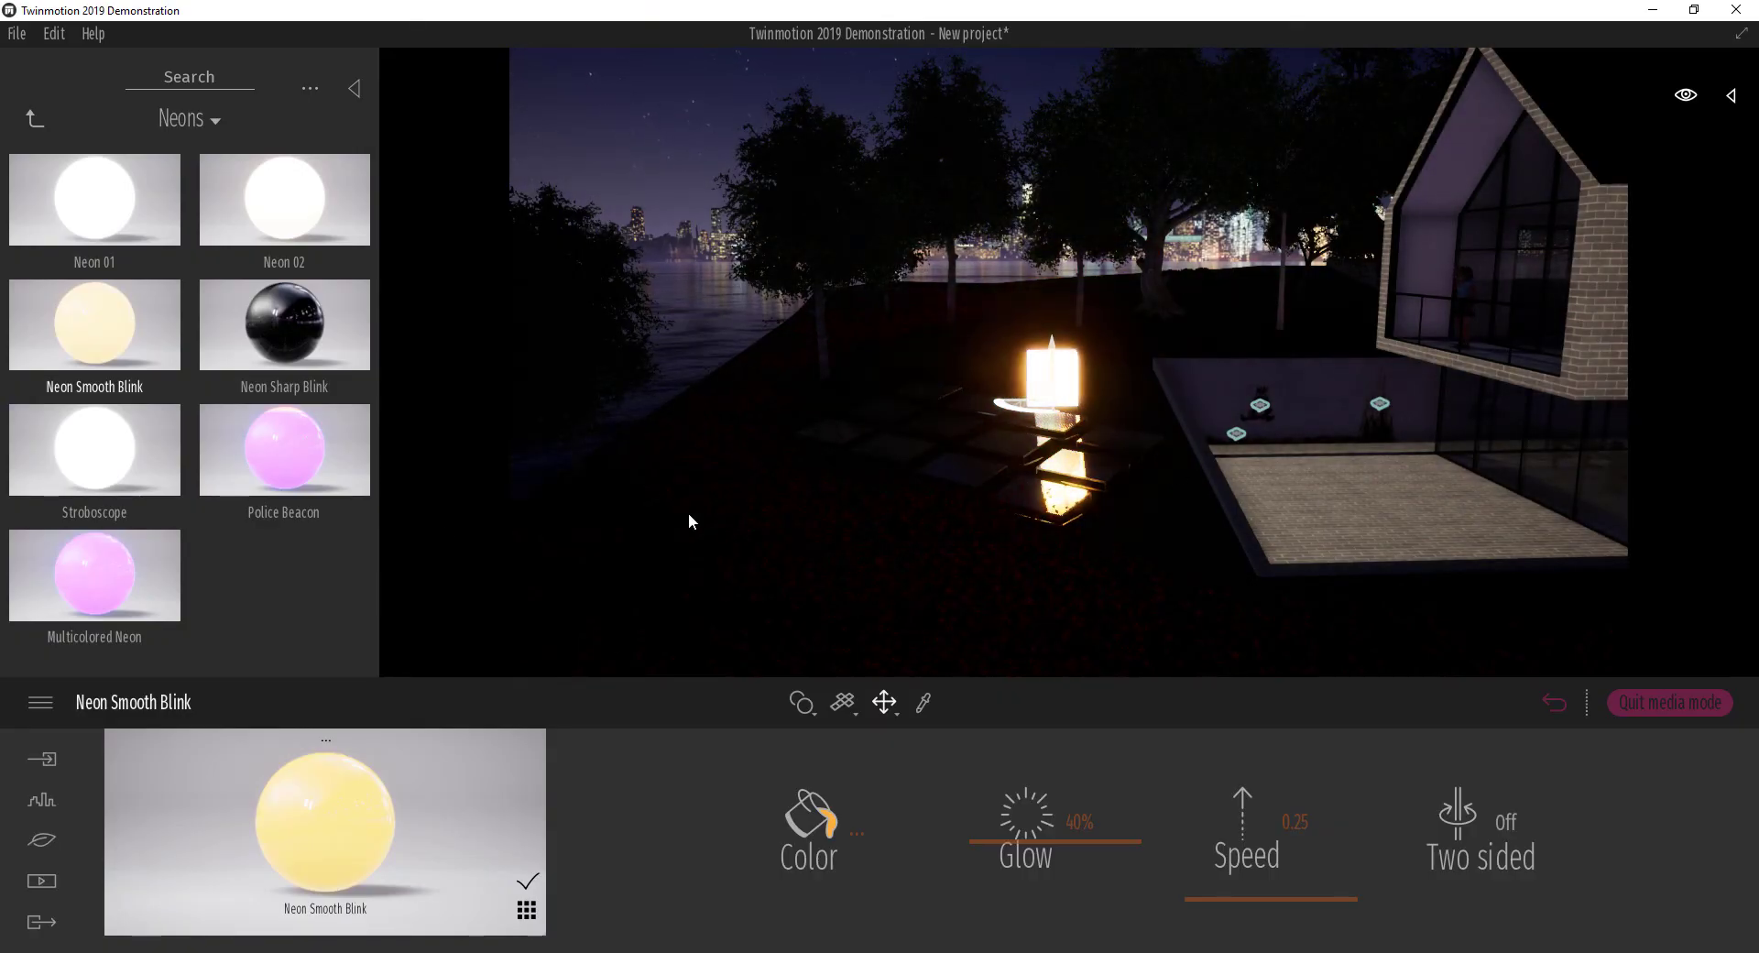
pyautogui.moveTo(98, 452); pyautogui.dragTo(1092, 447)
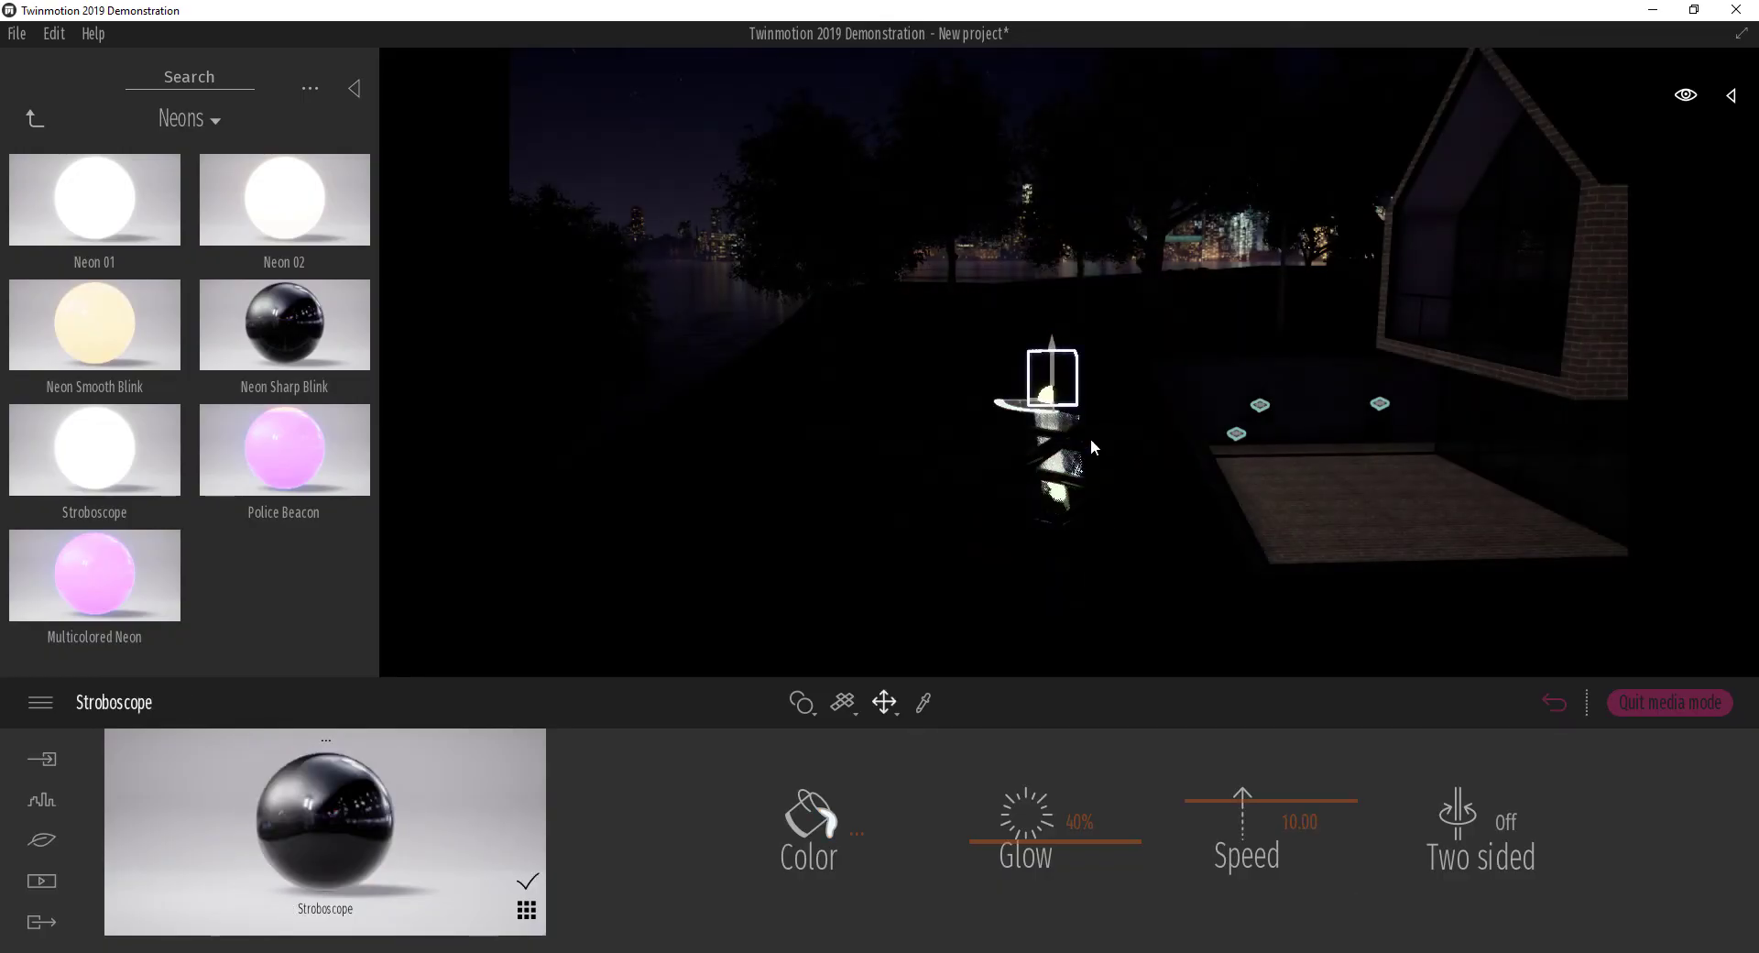
# Apply the Neon 01 material to the box beside the terrace
pyautogui.moveTo(94, 197); pyautogui.dragTo(1134, 511)
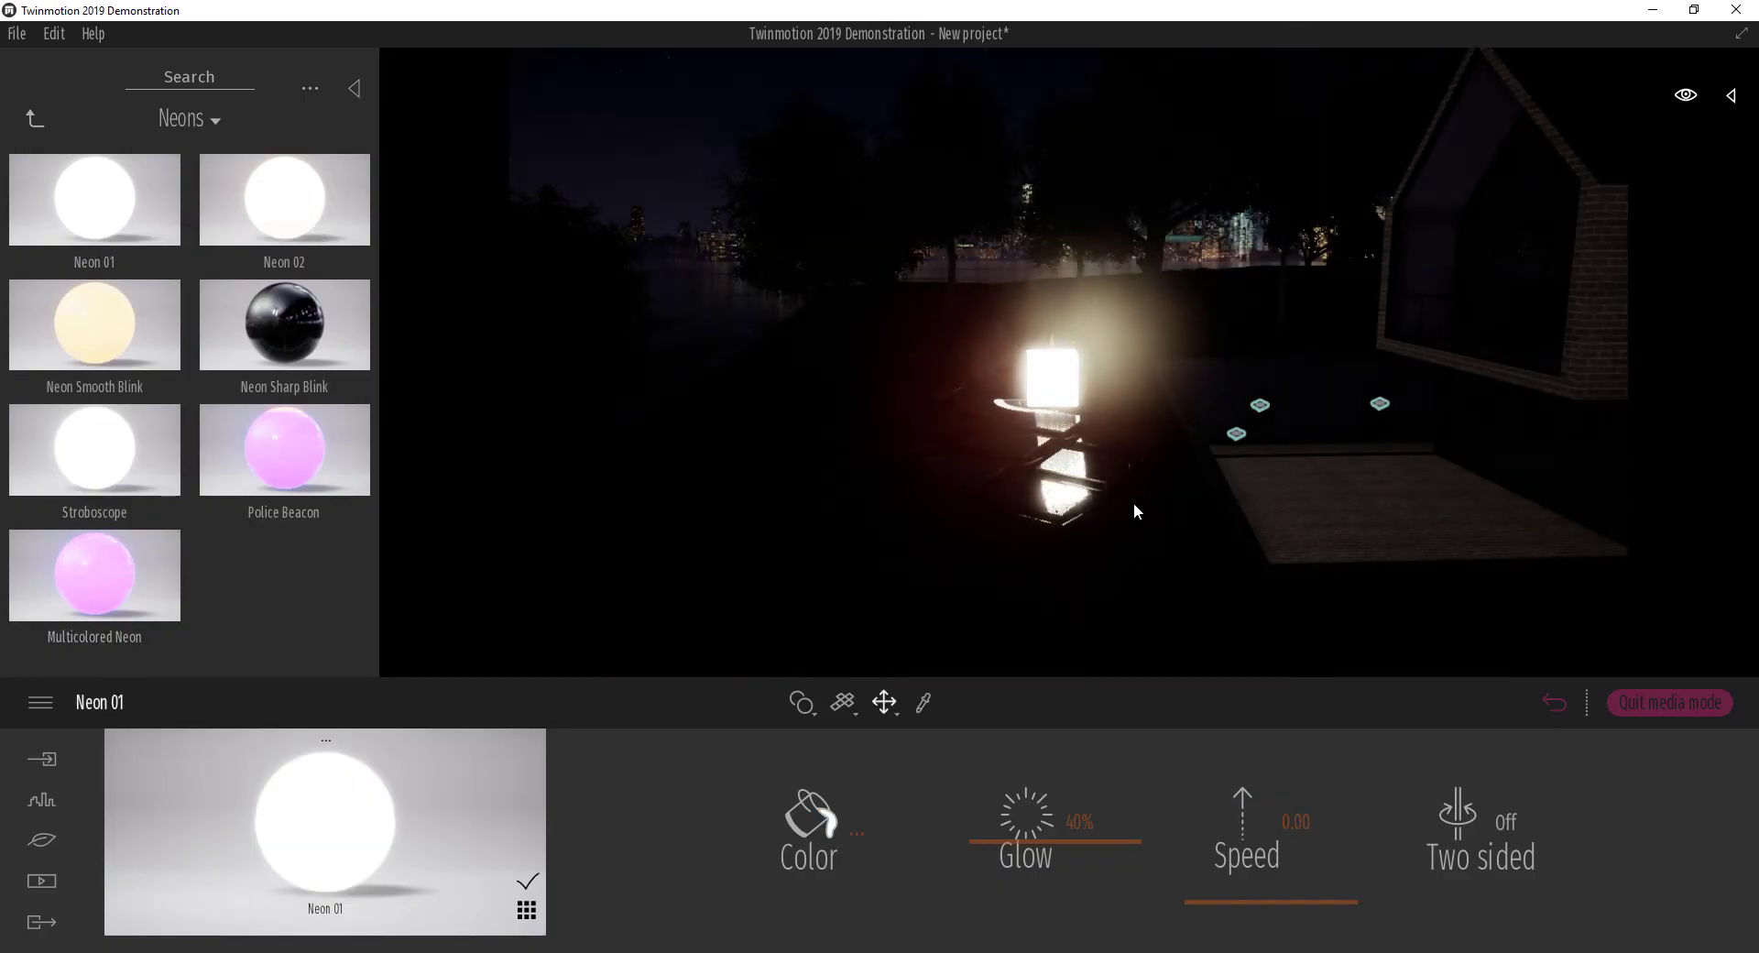
pyautogui.moveTo(1134, 511)
pyautogui.keyDown('shift'); pyautogui.mouseDown(button='middle')
pyautogui.moveTo(1100, 494)
pyautogui.moveTo(1026, 504)
pyautogui.moveTo(1063, 550)
pyautogui.moveTo(1127, 486)
pyautogui.mouseUp(button='middle'); pyautogui.keyUp('shift')
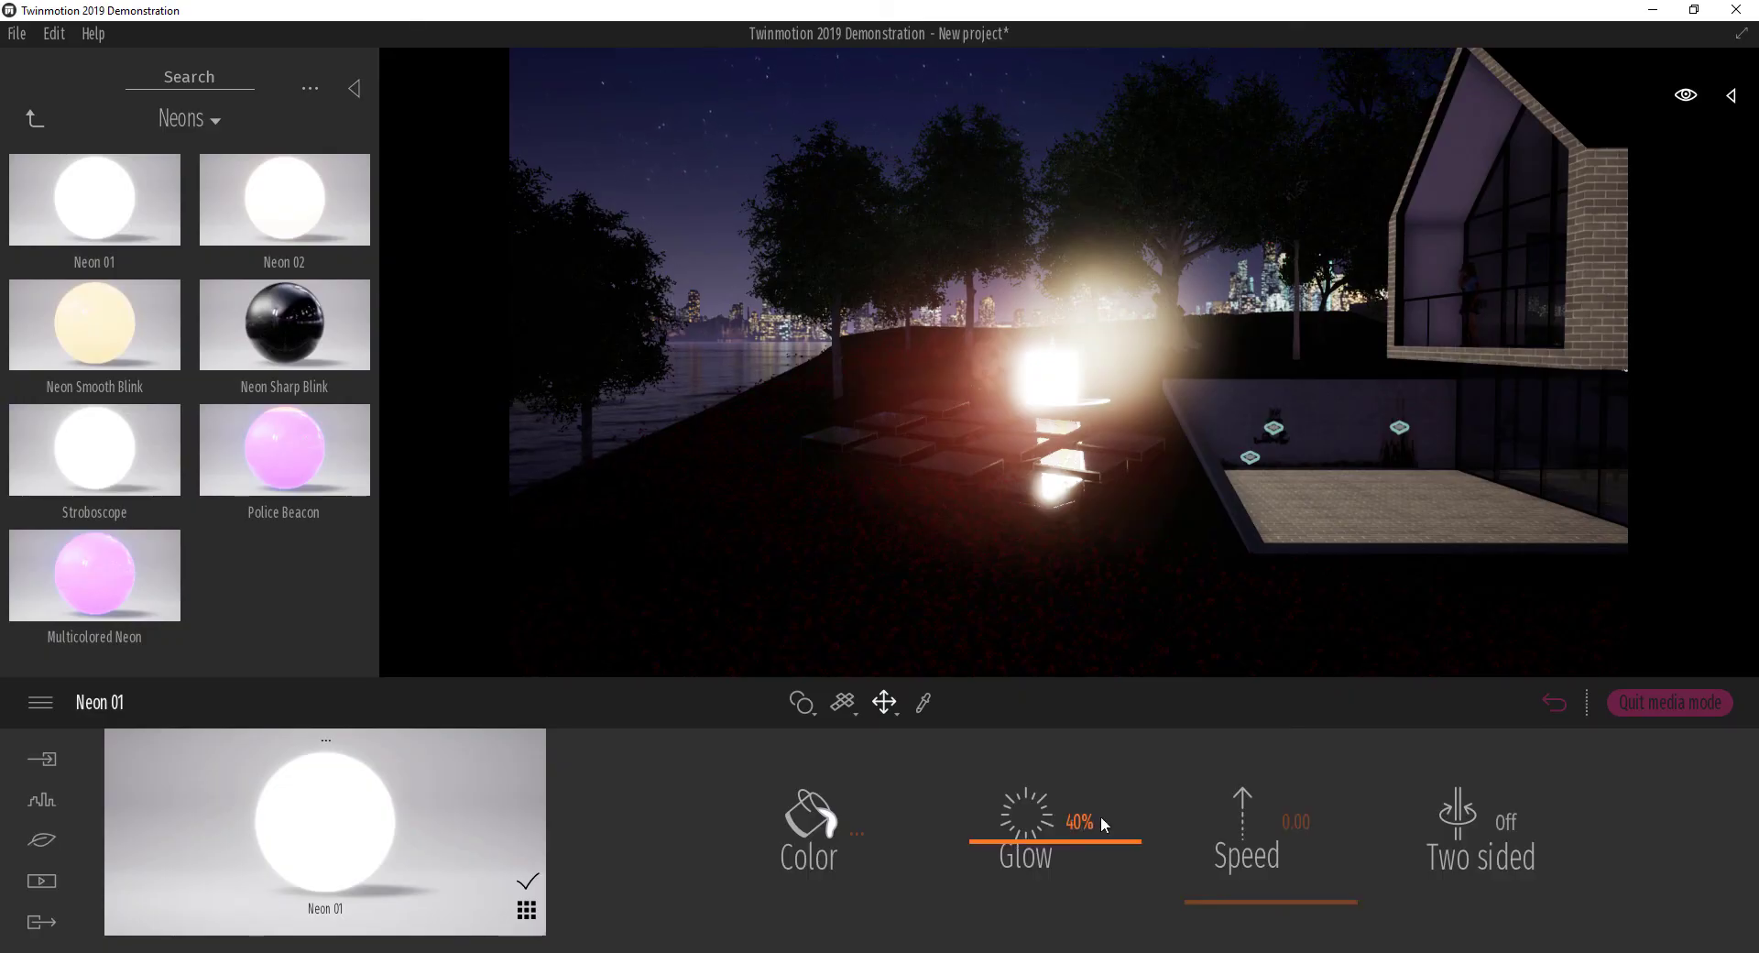
# Try a speed of 3.84 on the Neon 01 material, reset it to 0.00, and lower its glow to 7%
pyautogui.click(1282, 902)
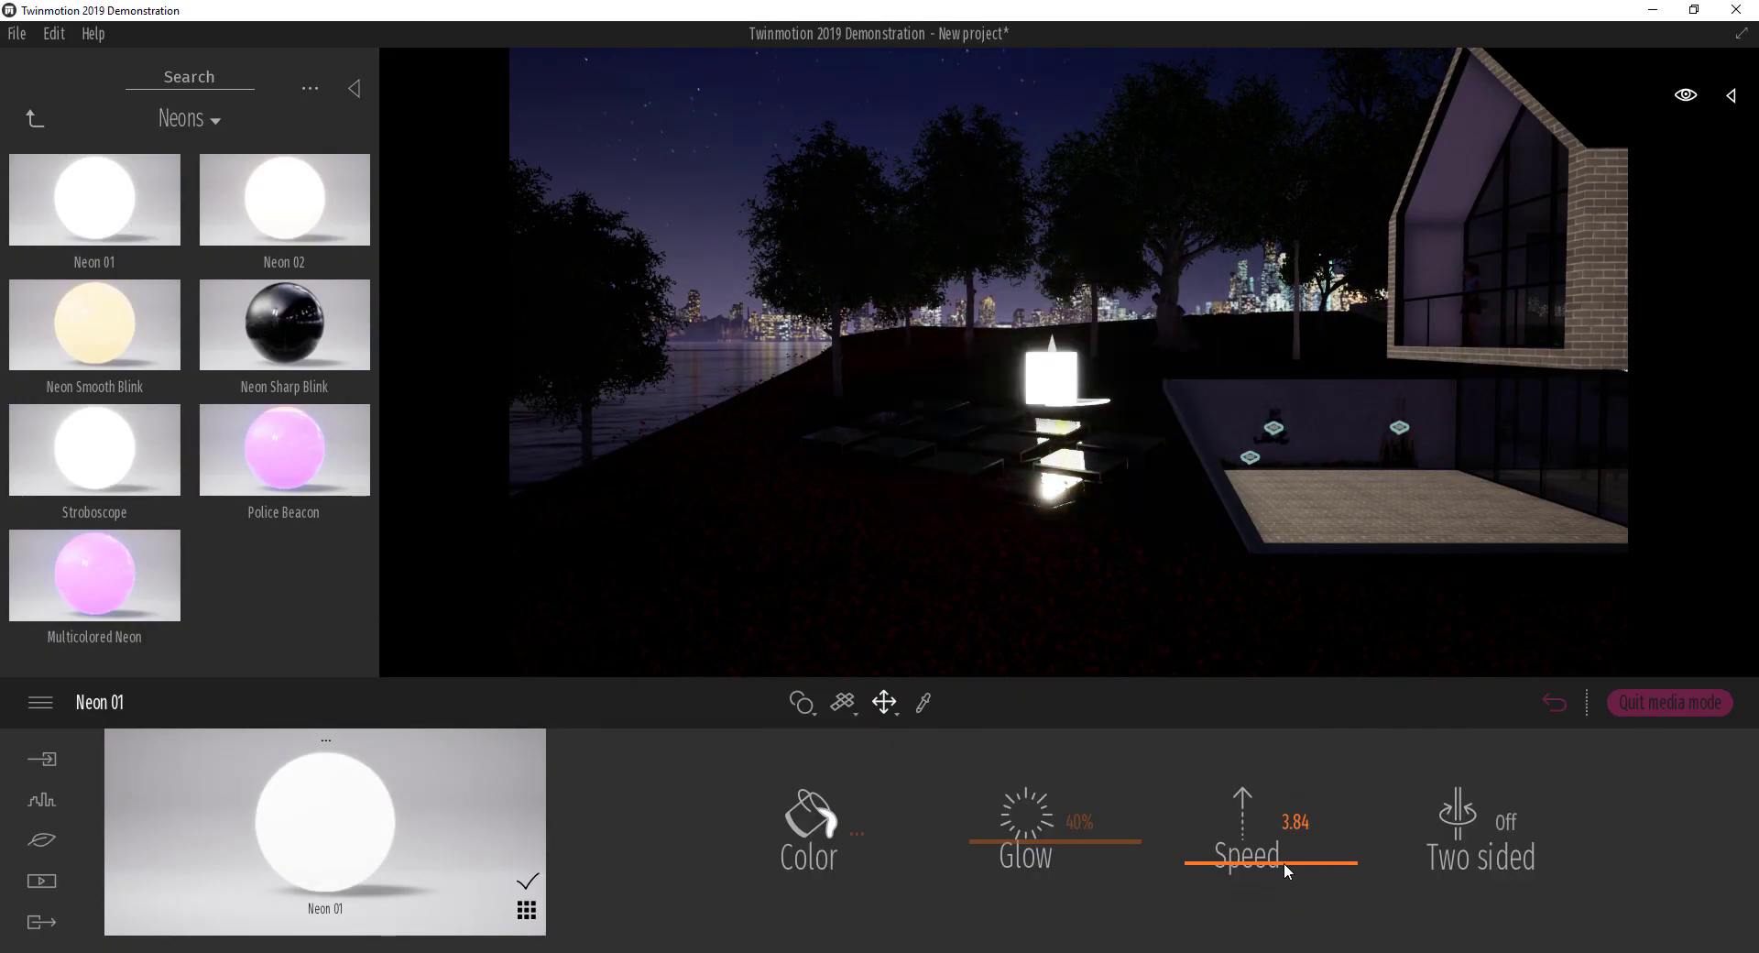
pyautogui.moveTo(1283, 861); pyautogui.dragTo(1288, 913)
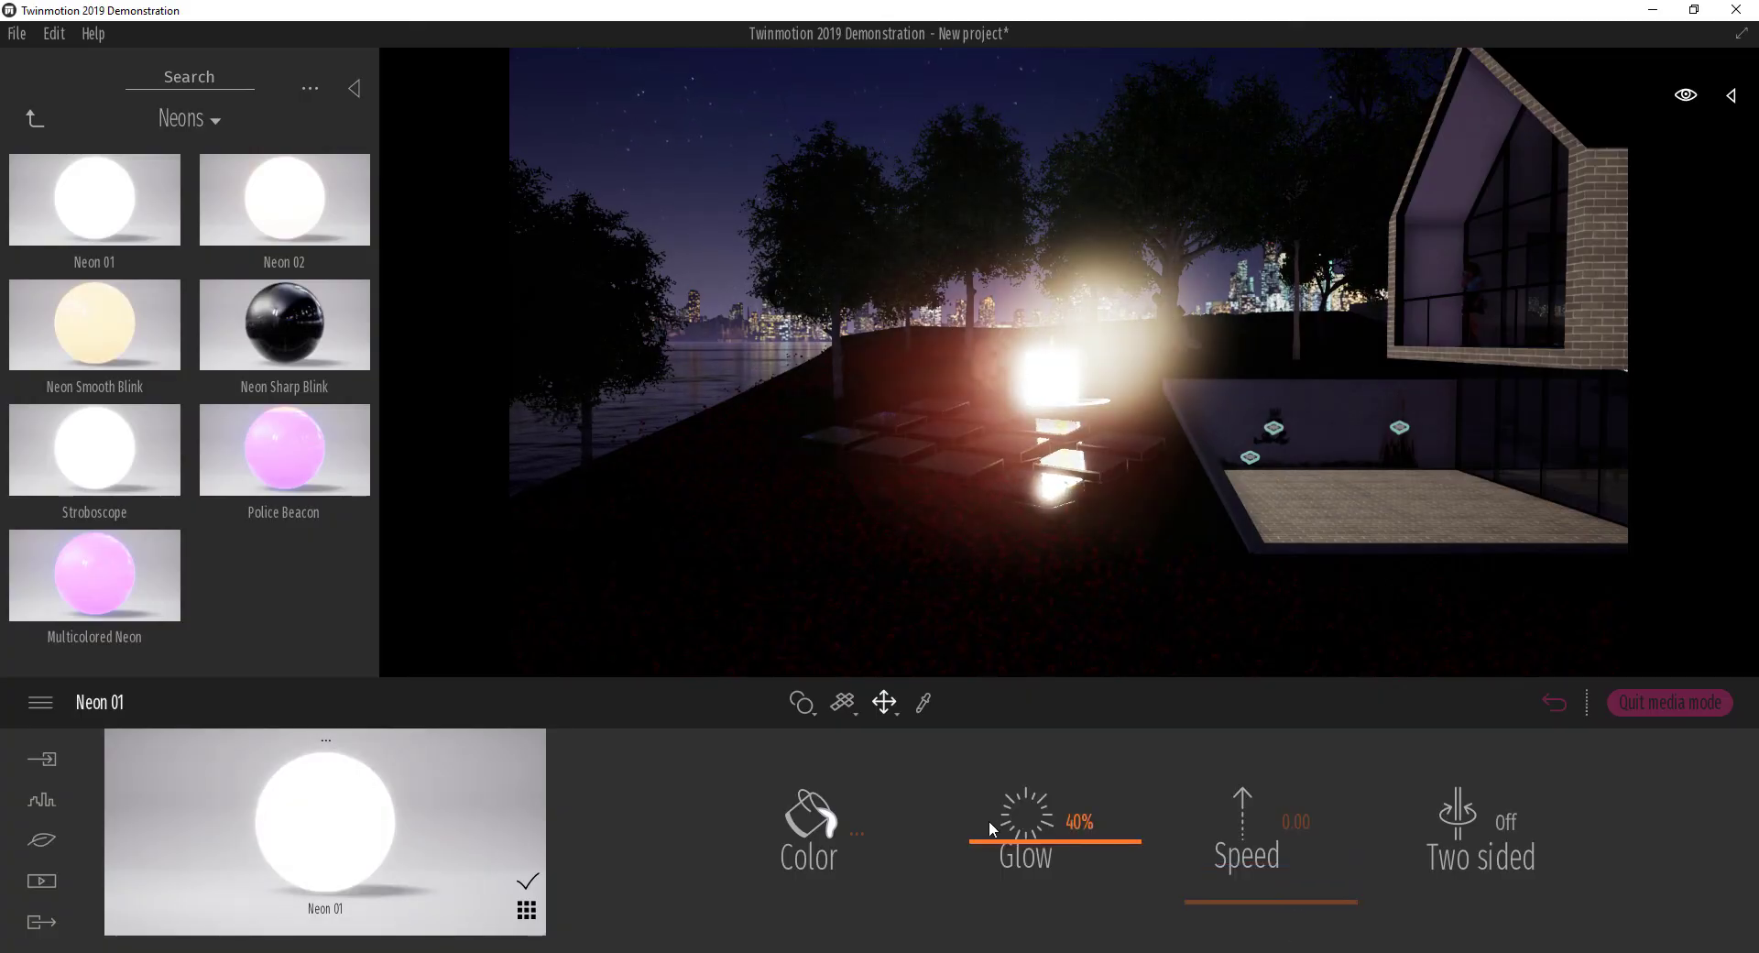
pyautogui.moveTo(1002, 838); pyautogui.dragTo(1015, 892)
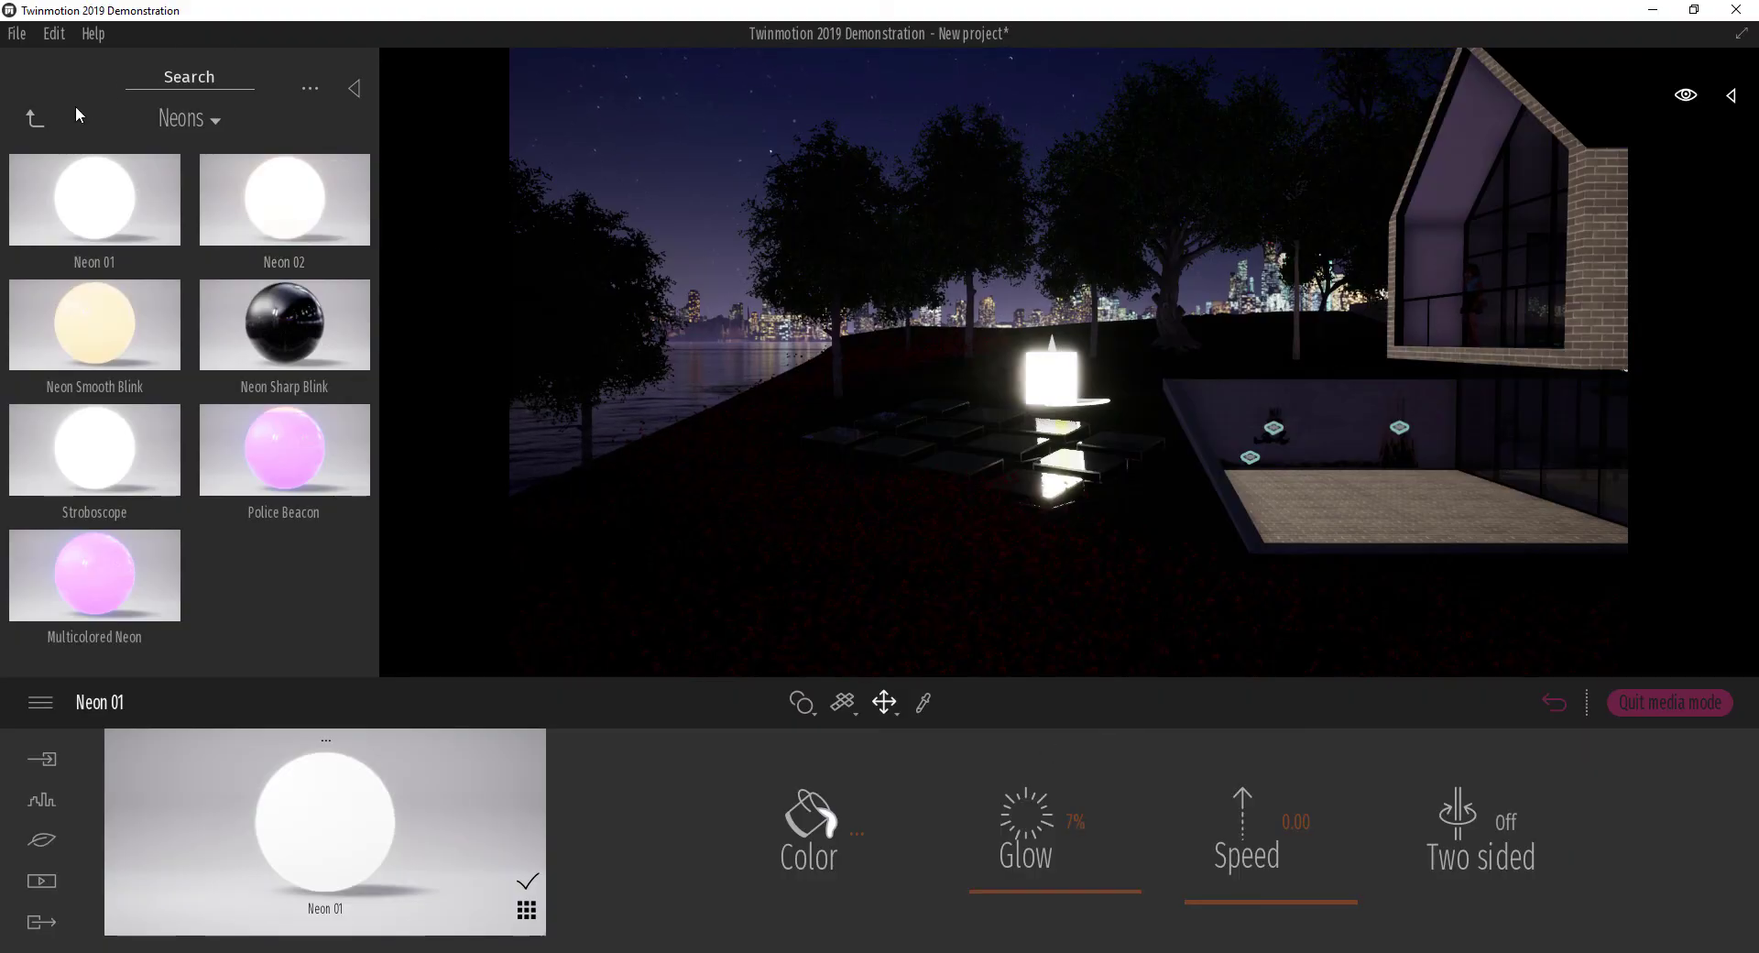
# Open the Translucent category of the material library and look through its materials
pyautogui.click(29, 118)
pyautogui.scroll(-6, 162, 414)
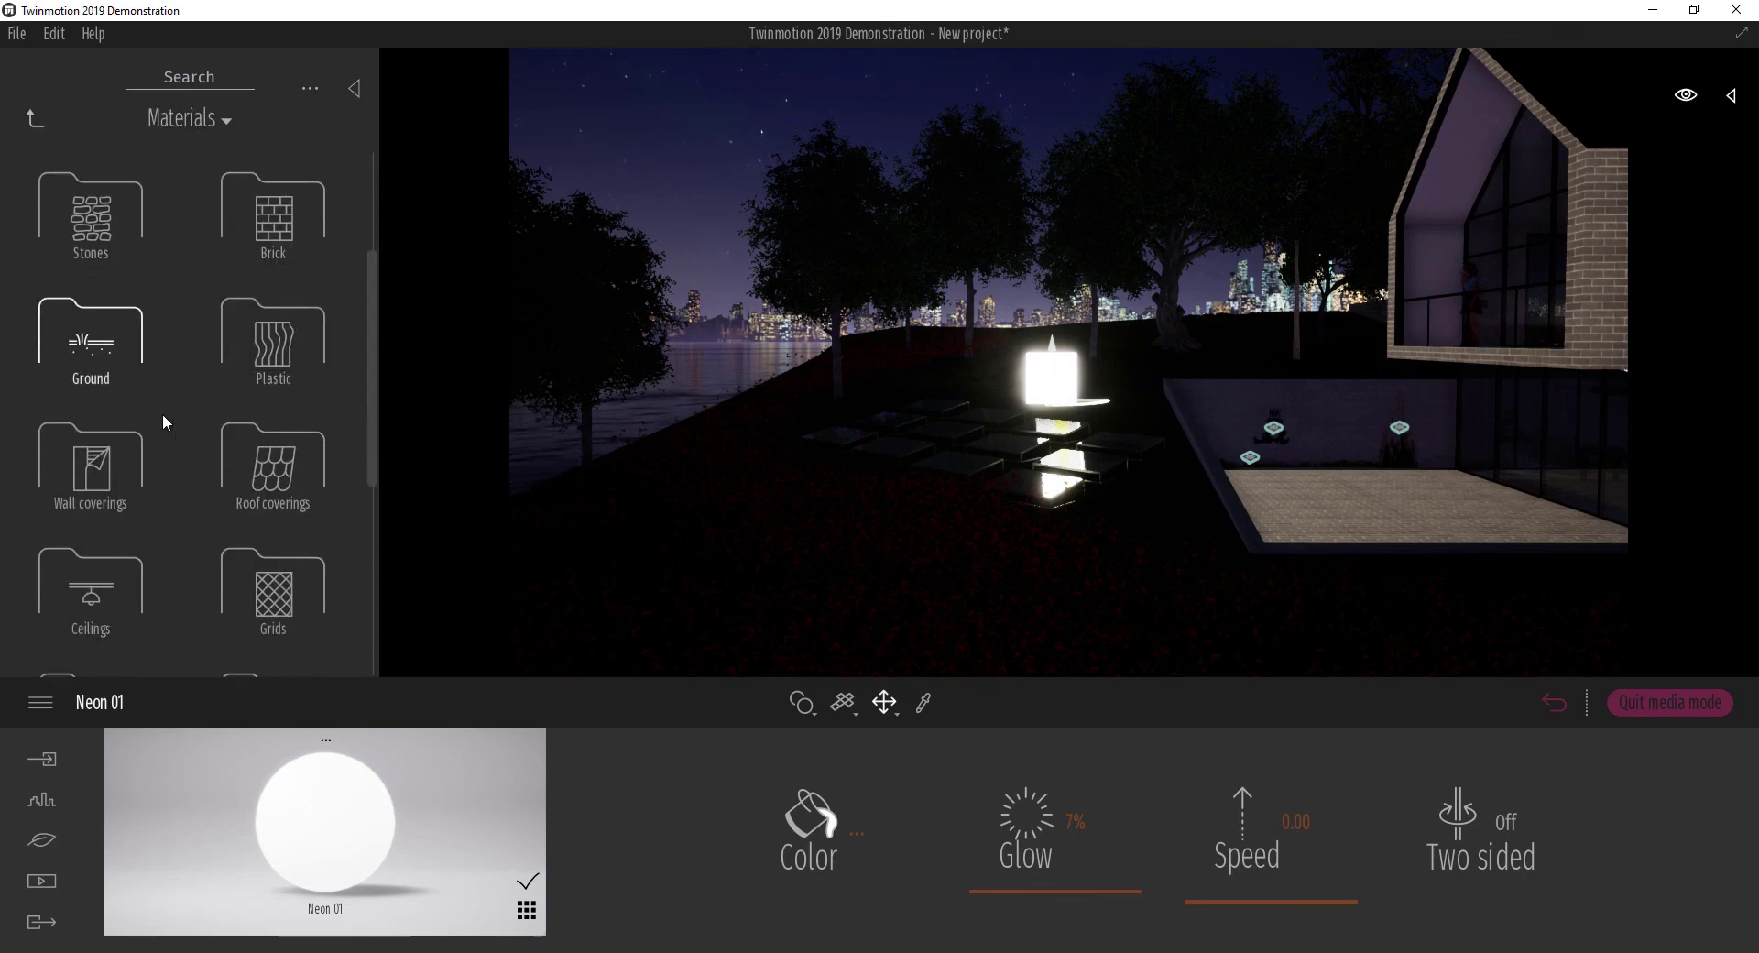
pyautogui.click(114, 606)
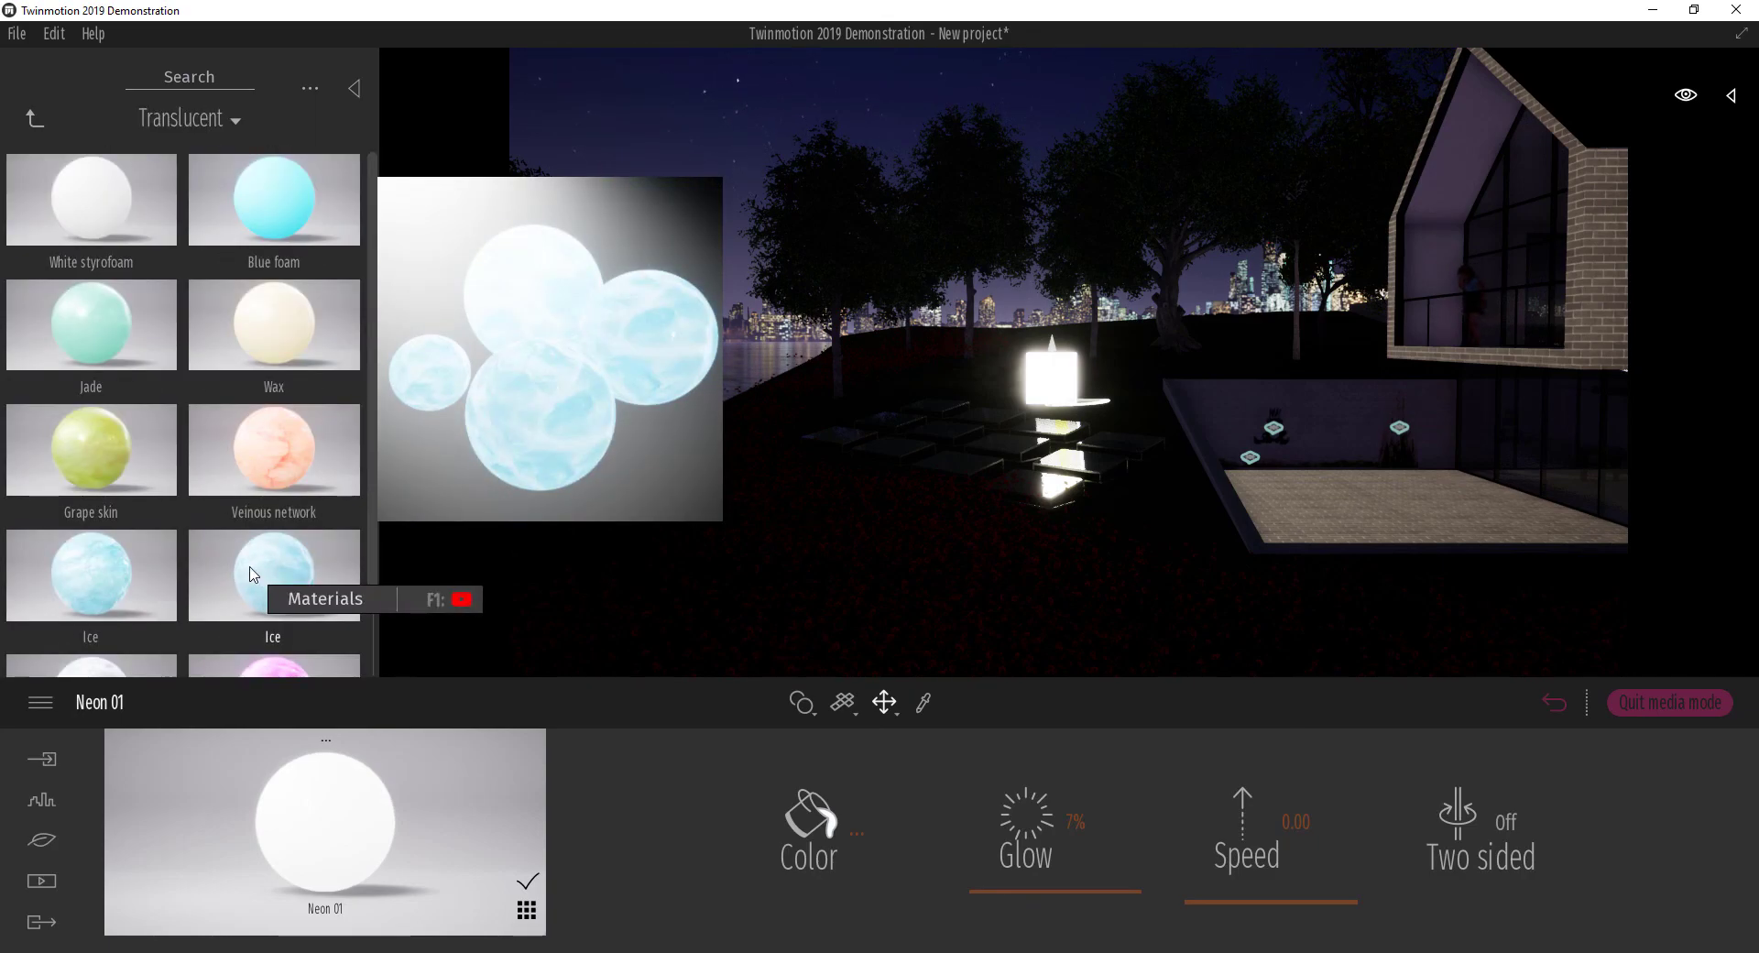
pyautogui.scroll(-1, 256, 579)
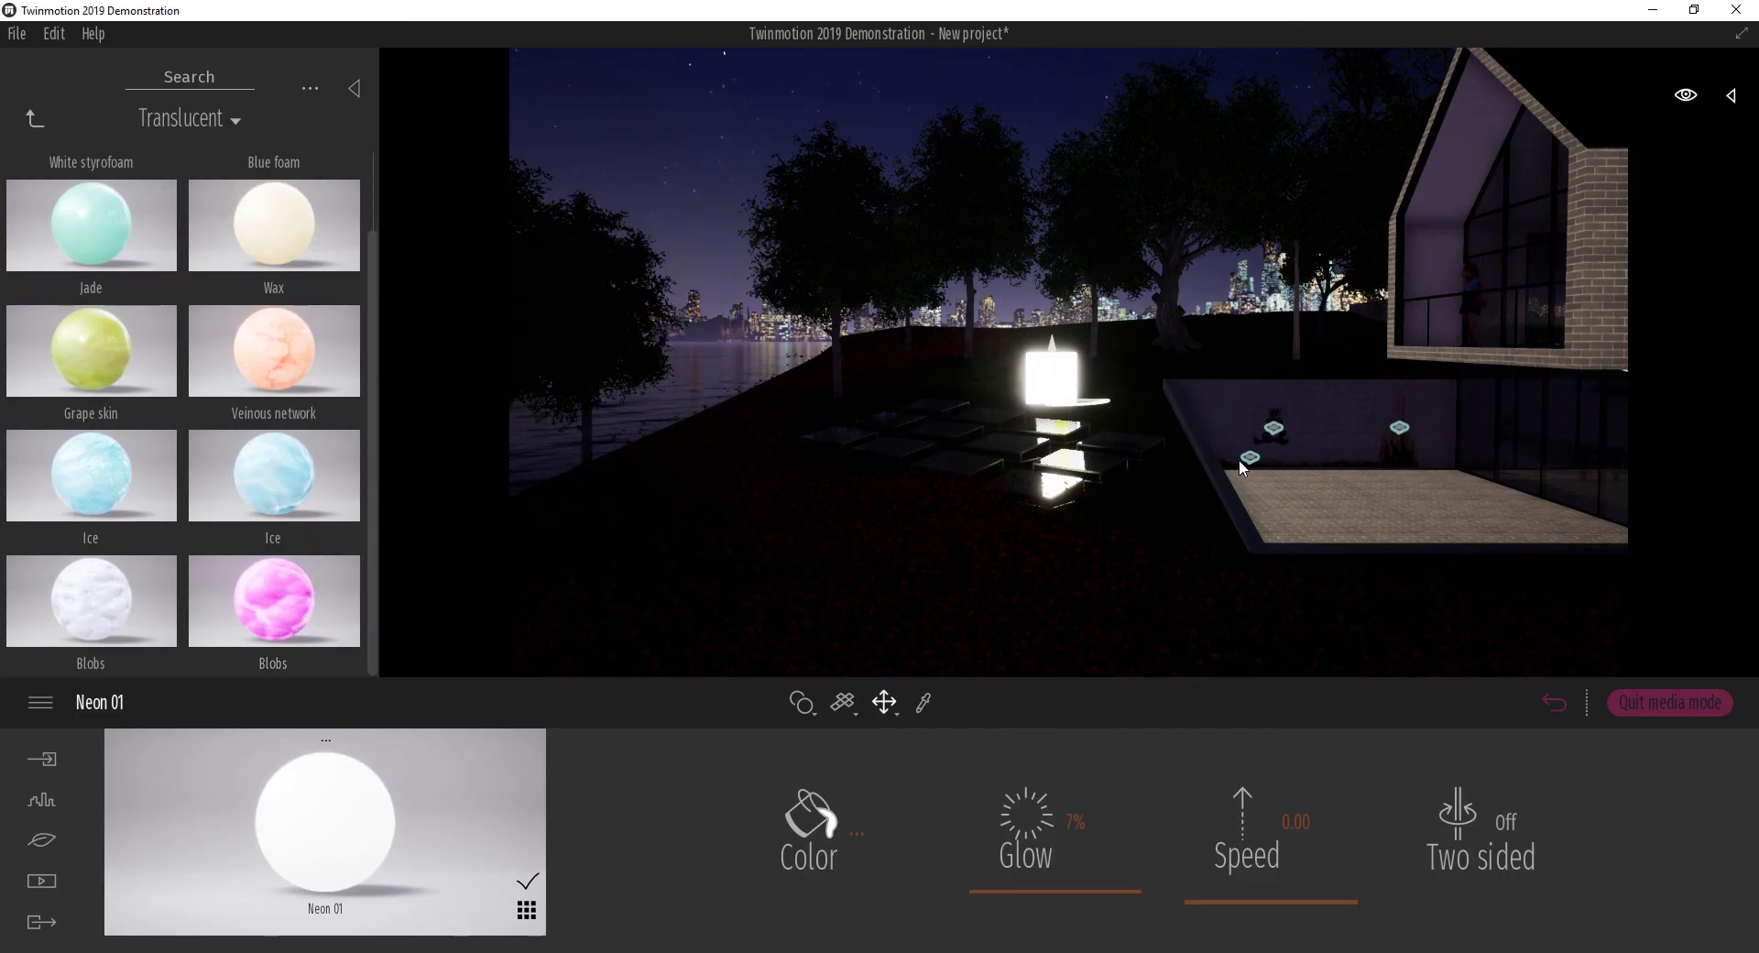